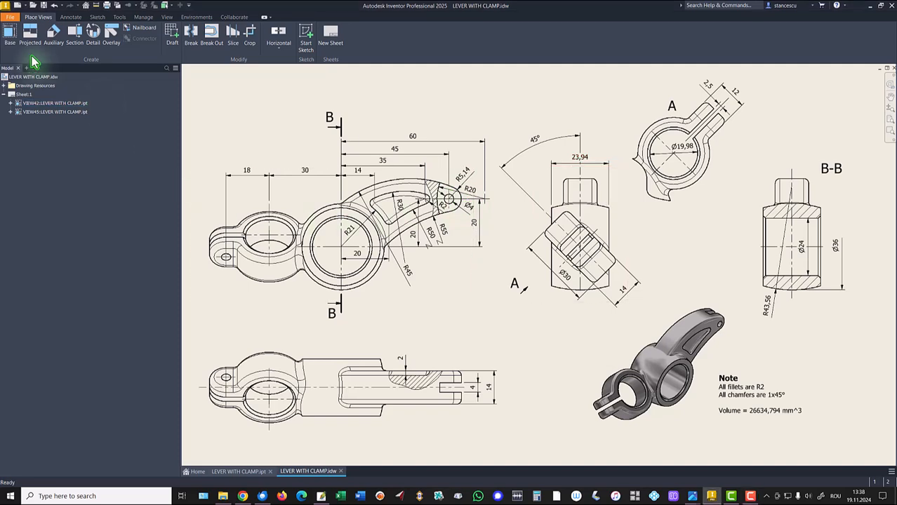
Create a new part from the metric Standard (mm).ipt template and start a 2D sketch on the XY plane.
{"action": "left_click", "coordinate": [16, 7]}
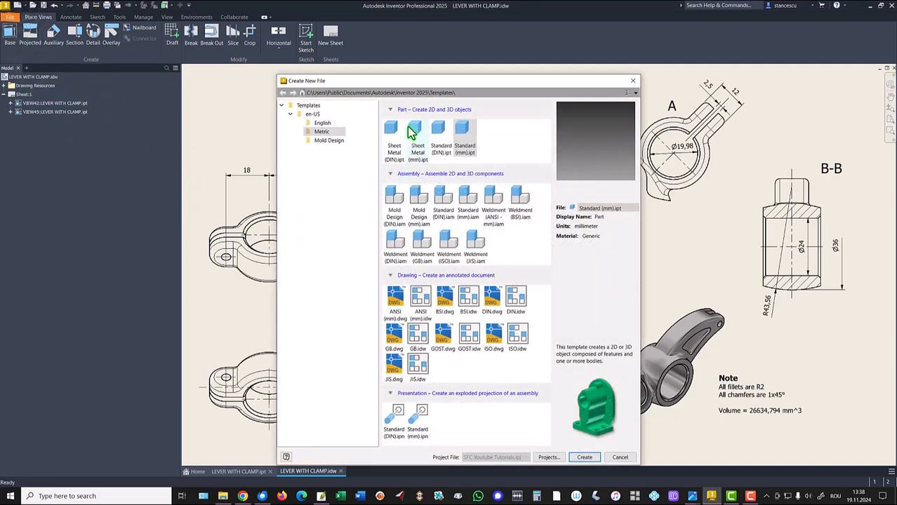
{"action": "double_click", "coordinate": [463, 131]}
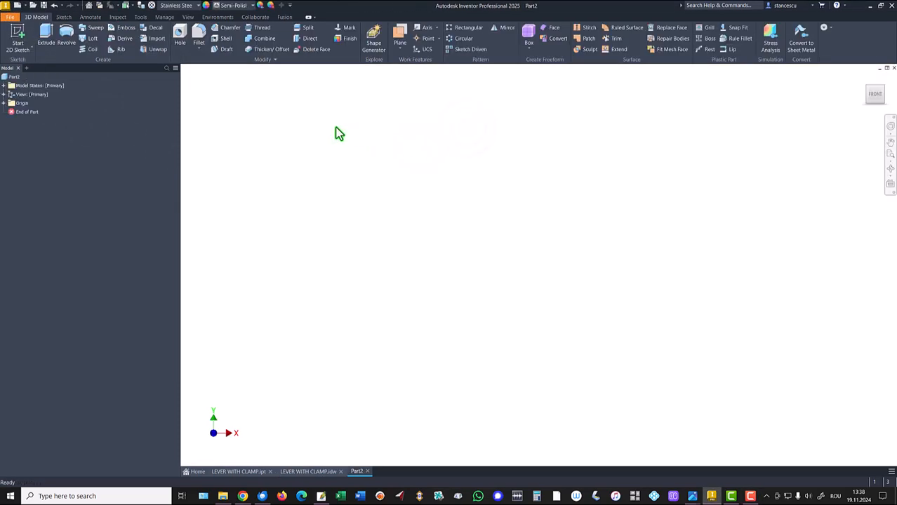
{"action": "left_click", "coordinate": [18, 36]}
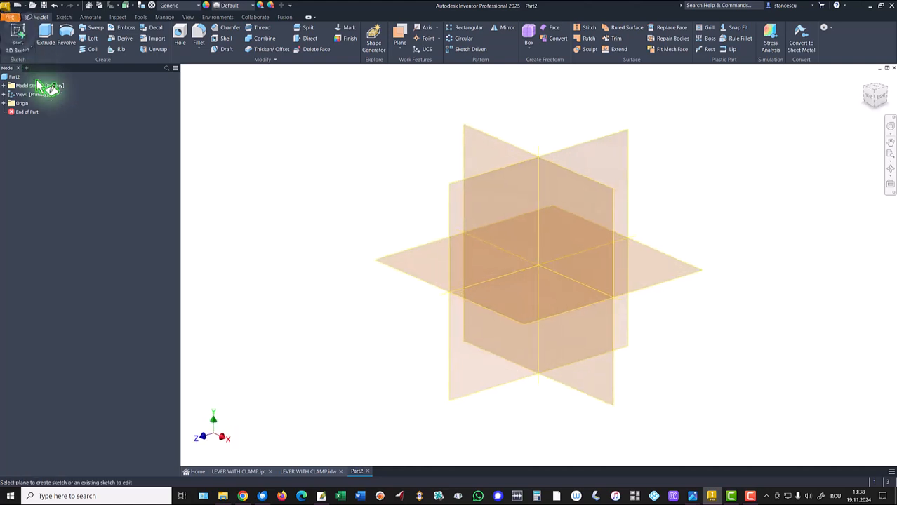
{"action": "left_click", "coordinate": [515, 151]}
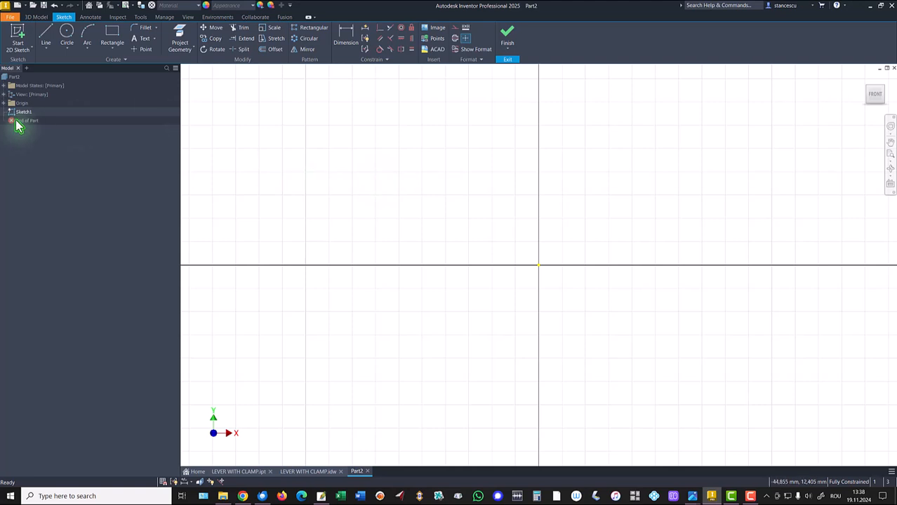
Sketch a two-point rectangle about 14 mm wide above the origin, spanning the vertical axis.
{"action": "left_click", "coordinate": [47, 36]}
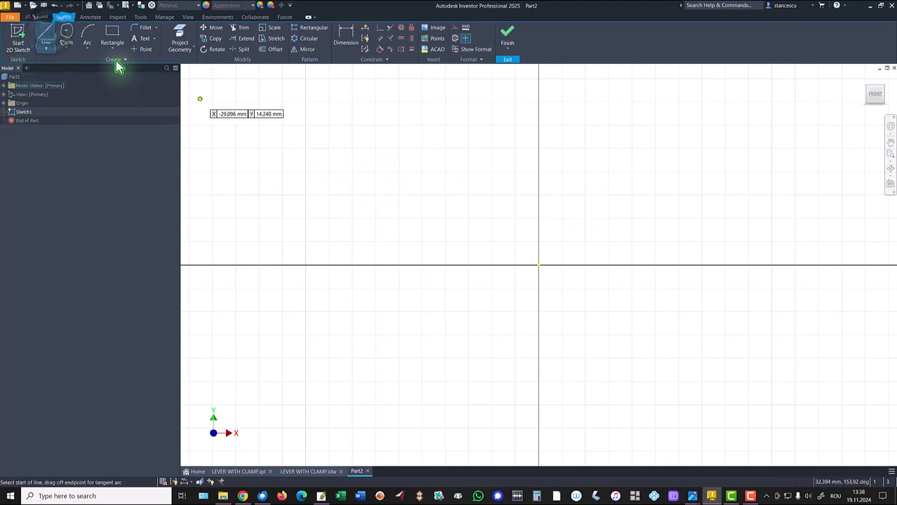
{"action": "left_click", "coordinate": [110, 39]}
{"action": "left_click", "coordinate": [458, 144]}
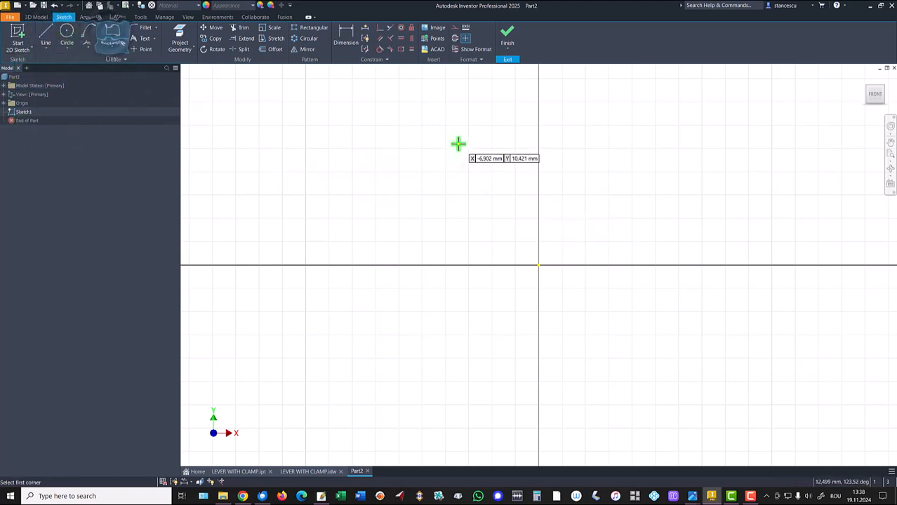
{"action": "left_click", "coordinate": [622, 204]}
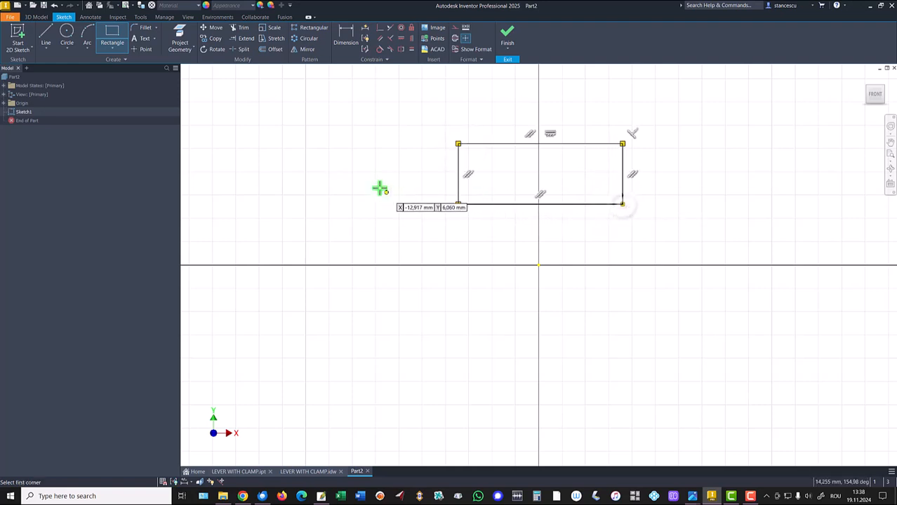
{"action": "key", "text": "Escape"}
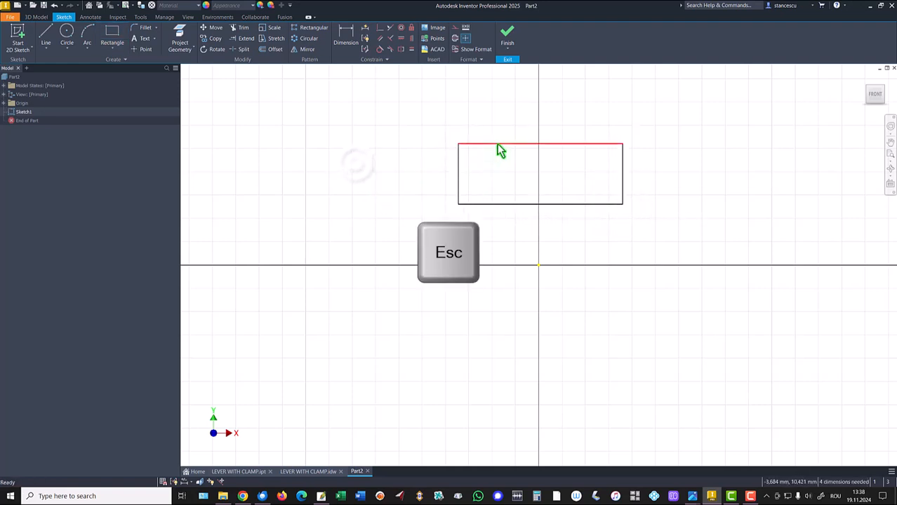
Turn the rectangle's top edge into construction geometry and draw a three-point arc of radius 43,56 mm over its endpoints.
{"action": "right_click", "coordinate": [499, 149]}
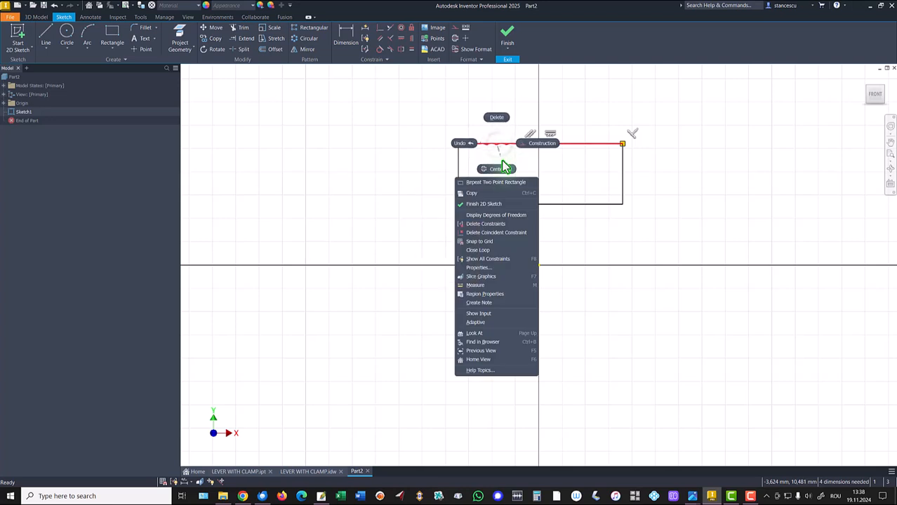
{"action": "left_click", "coordinate": [539, 143]}
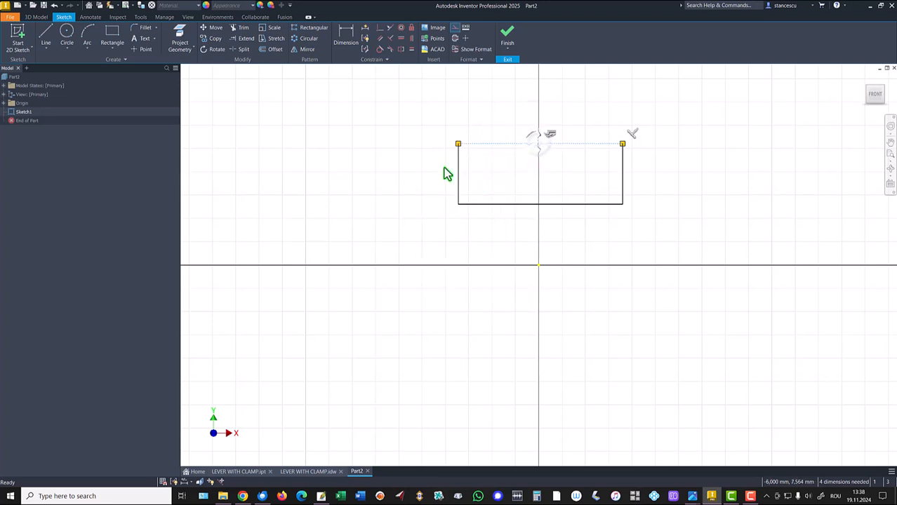
{"action": "left_click", "coordinate": [85, 34]}
{"action": "left_click", "coordinate": [458, 143]}
{"action": "left_click", "coordinate": [622, 143]}
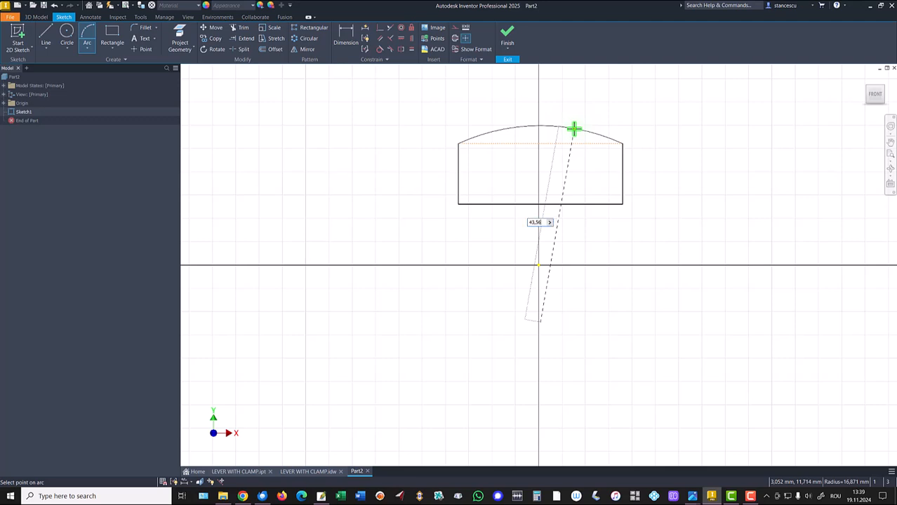
{"action": "key", "text": "Return"}
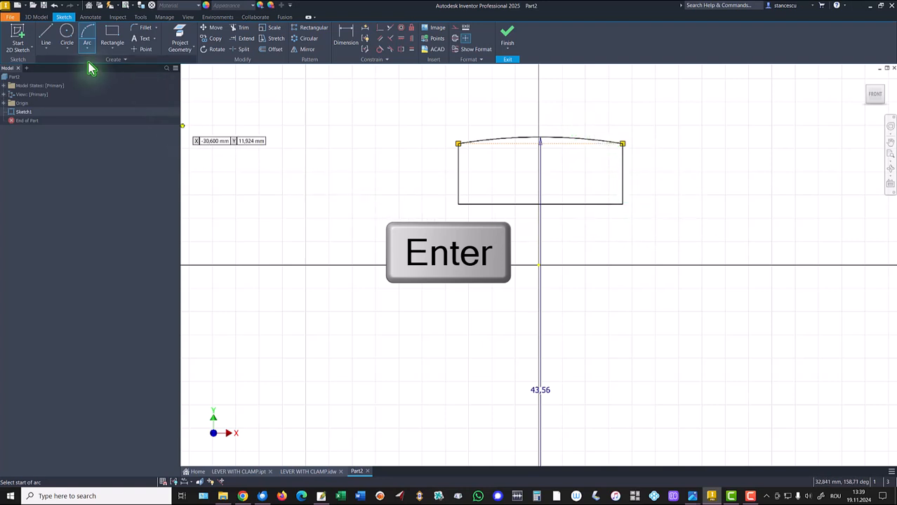
Project the origin's X Axis into the sketch as a centerline.
{"action": "left_click", "coordinate": [180, 35]}
{"action": "left_click", "coordinate": [4, 103]}
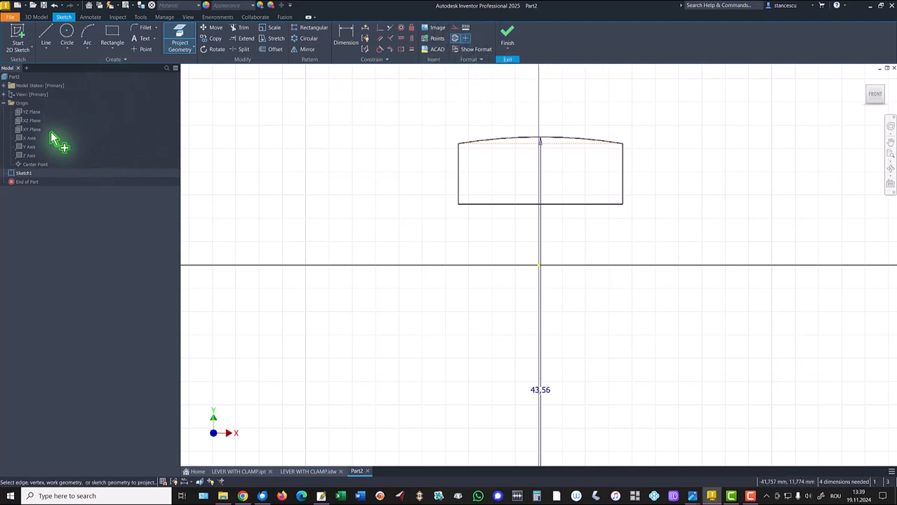
{"action": "left_click", "coordinate": [27, 139]}
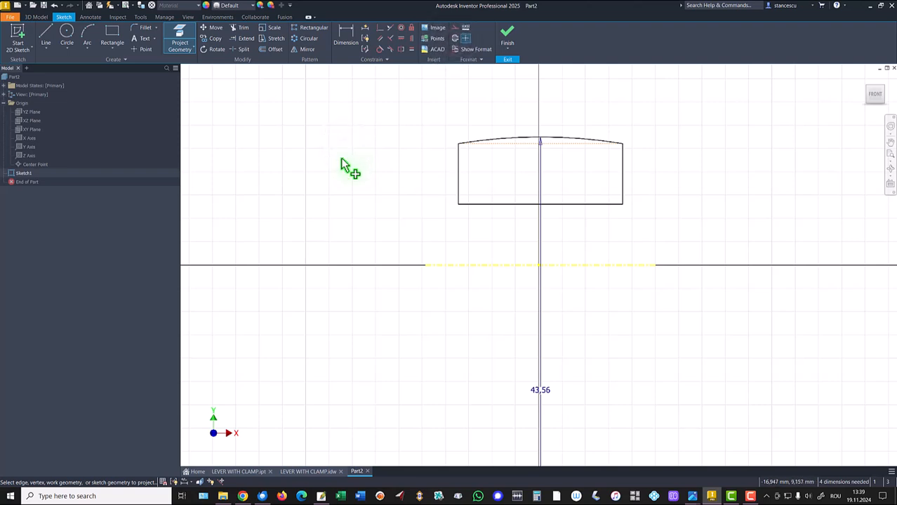
Dimension the arc's highest point from the projected centerline as a diameter of 36 mm.
{"action": "left_click", "coordinate": [346, 35]}
{"action": "left_click", "coordinate": [530, 264]}
{"action": "left_click", "coordinate": [540, 138]}
{"action": "left_click", "coordinate": [696, 203]}
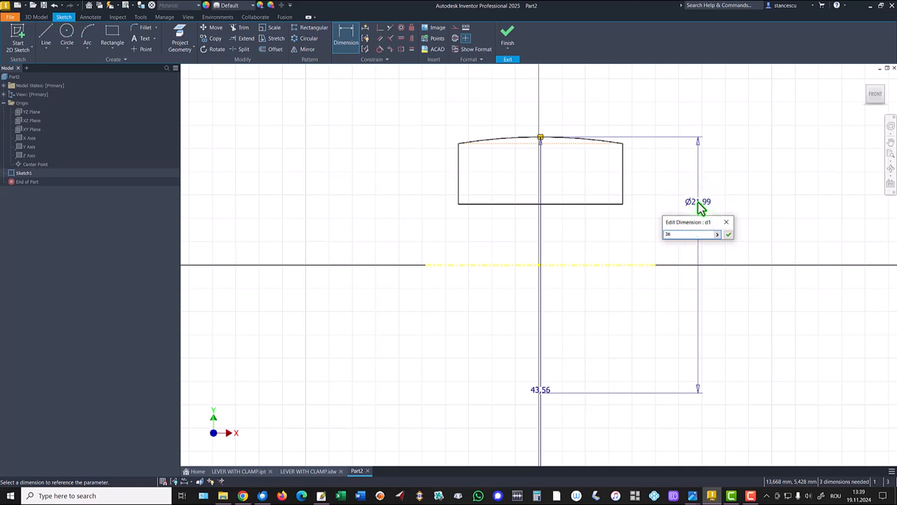
{"action": "type", "text": "36"}
{"action": "key", "text": "Return"}
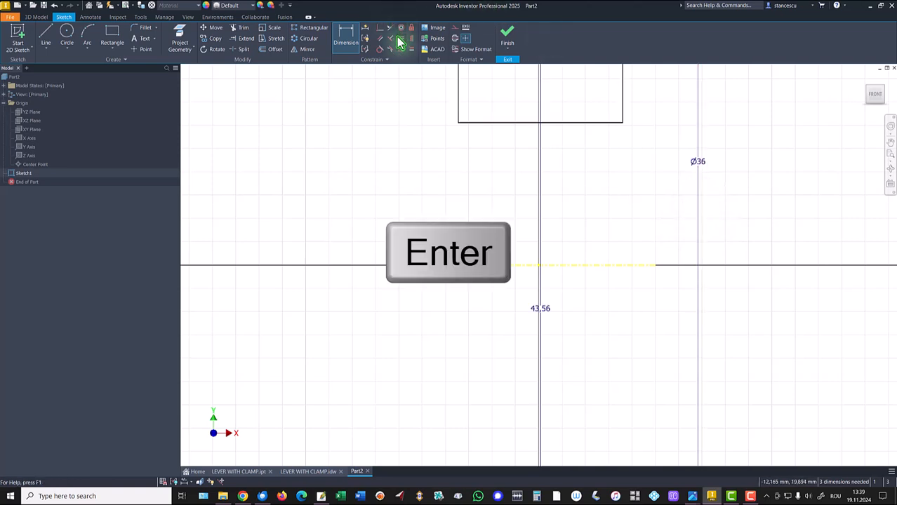
Align the midpoint of the profile's bottom edge vertically with the origin.
{"action": "left_click", "coordinate": [411, 40]}
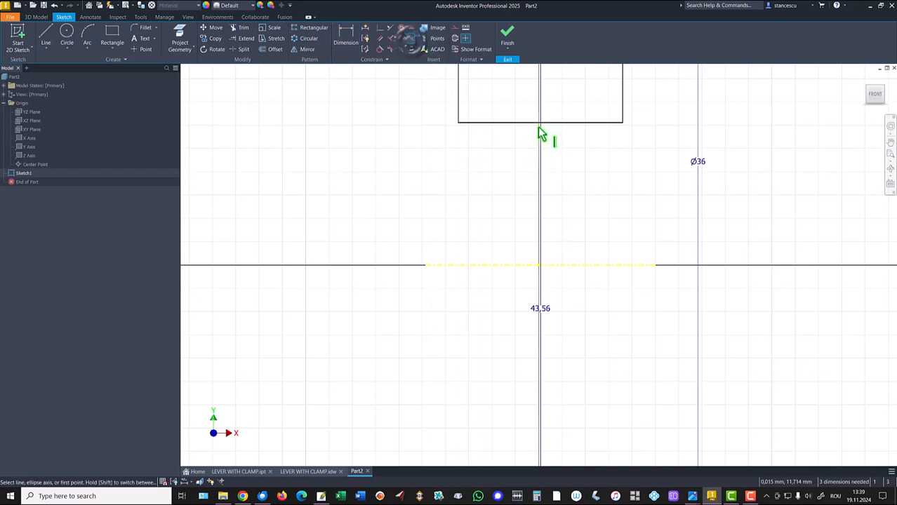
{"action": "left_click", "coordinate": [539, 123]}
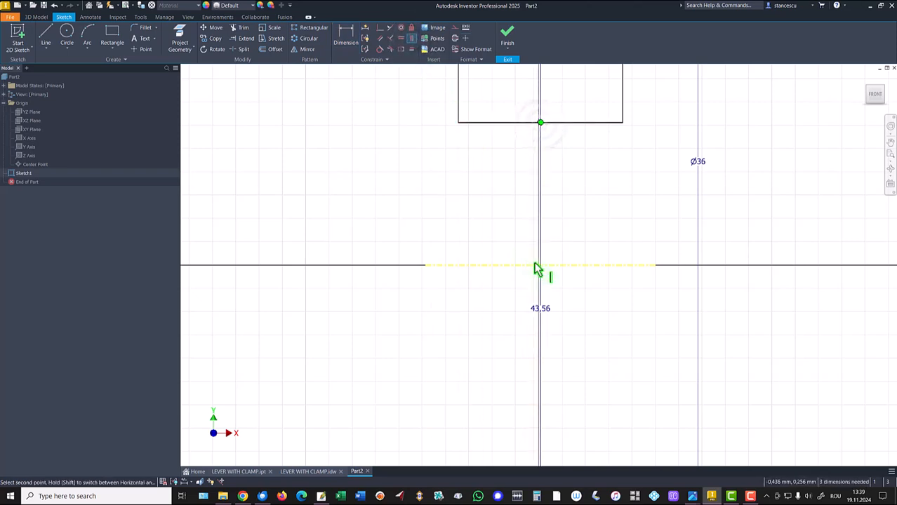
{"action": "left_click", "coordinate": [540, 266]}
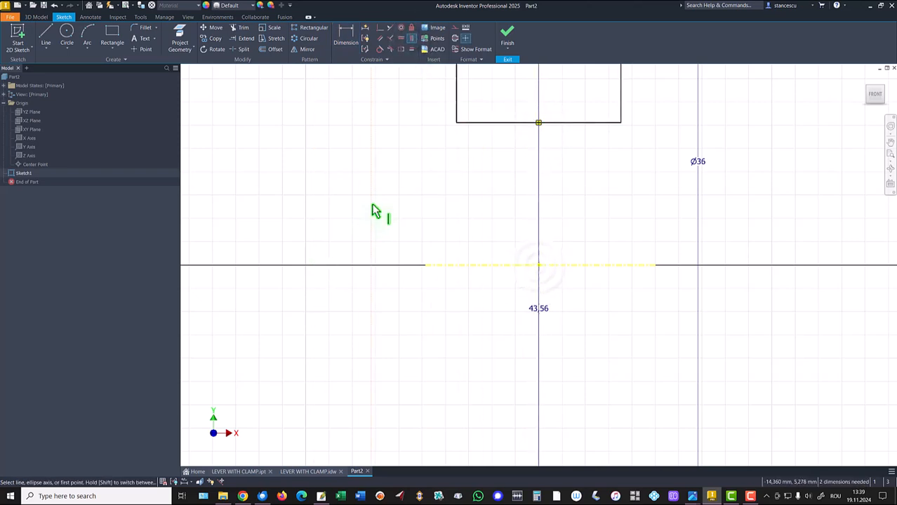
Dimension the profile's bottom edge from the centerline as a diameter of 24 mm.
{"action": "scroll", "coordinate": [374, 211], "scroll_direction": "up", "scroll_amount": 2}
{"action": "left_click", "coordinate": [345, 33]}
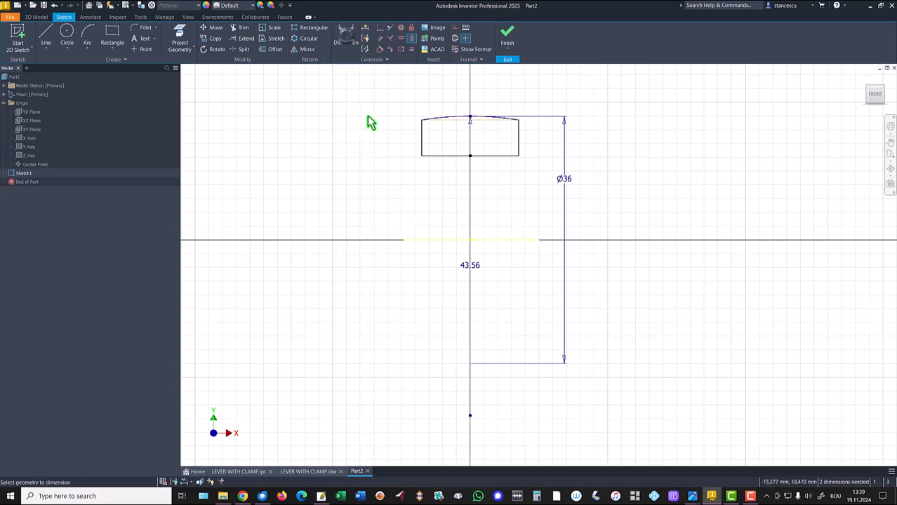
{"action": "left_click", "coordinate": [446, 155]}
{"action": "left_click", "coordinate": [443, 240]}
{"action": "left_click", "coordinate": [369, 216]}
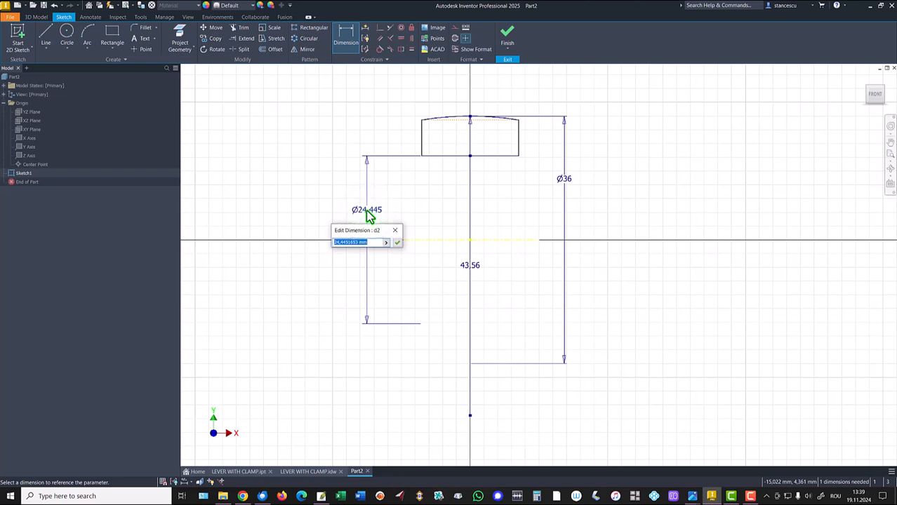
{"action": "key", "text": "Return"}
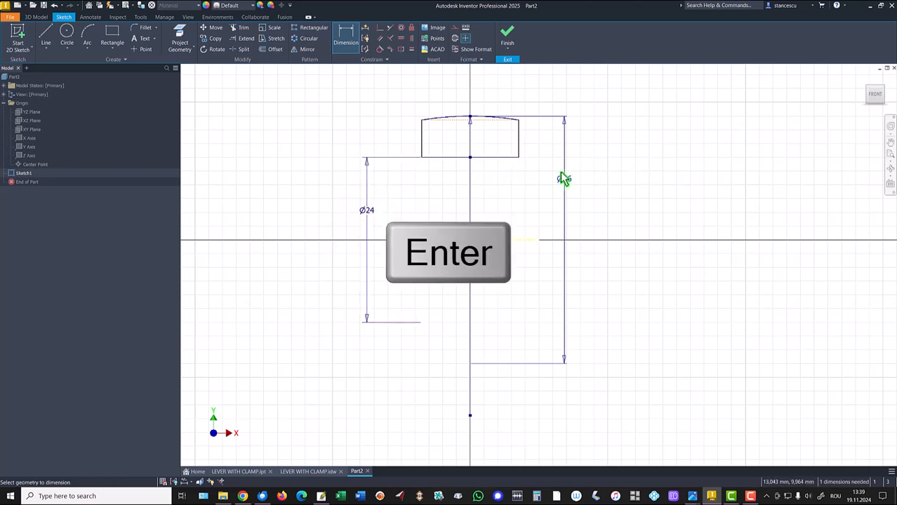
Dimension the width of the profile's bottom edge as 23,94 mm.
{"action": "left_click", "coordinate": [436, 240]}
{"action": "left_click", "coordinate": [451, 157]}
{"action": "left_click", "coordinate": [452, 184]}
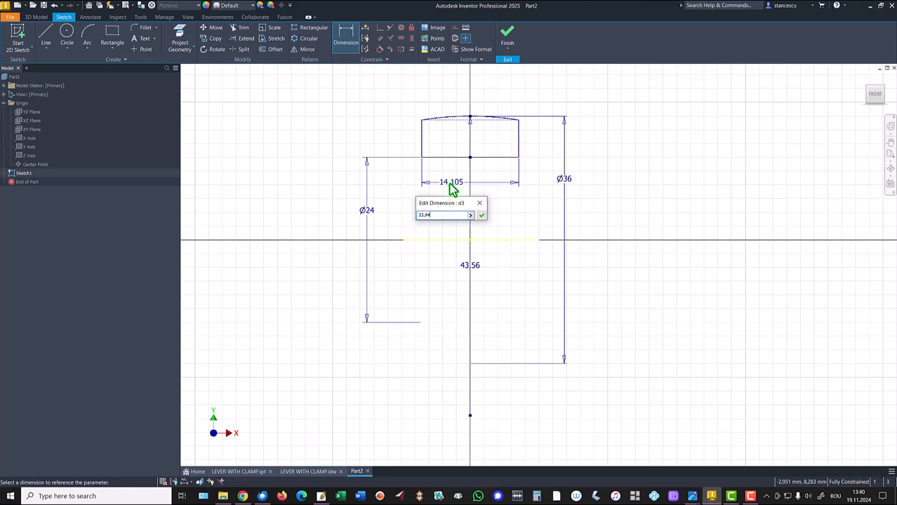
{"action": "left_click", "coordinate": [482, 216]}
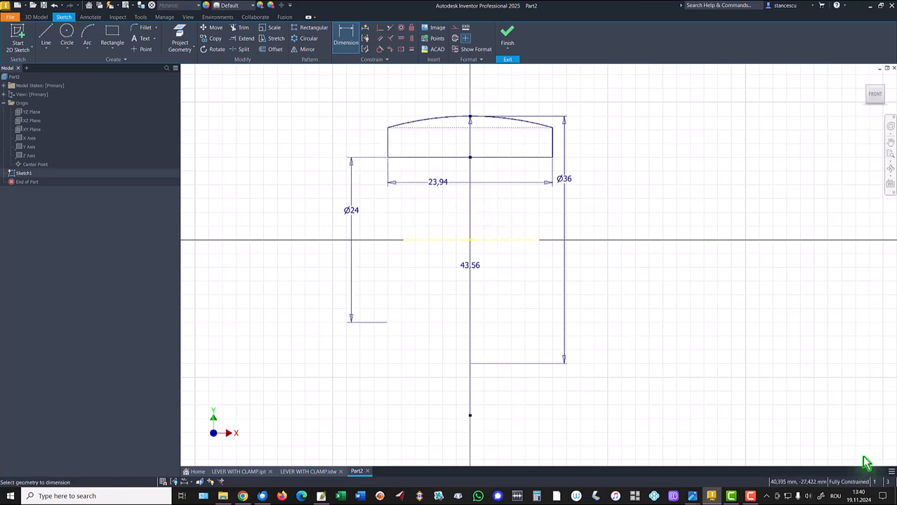
Finish the sketch and revolve the profile a full 360° around the centerline into a ring-shaped solid.
{"action": "left_click", "coordinate": [508, 42]}
{"action": "key", "text": "F6"}
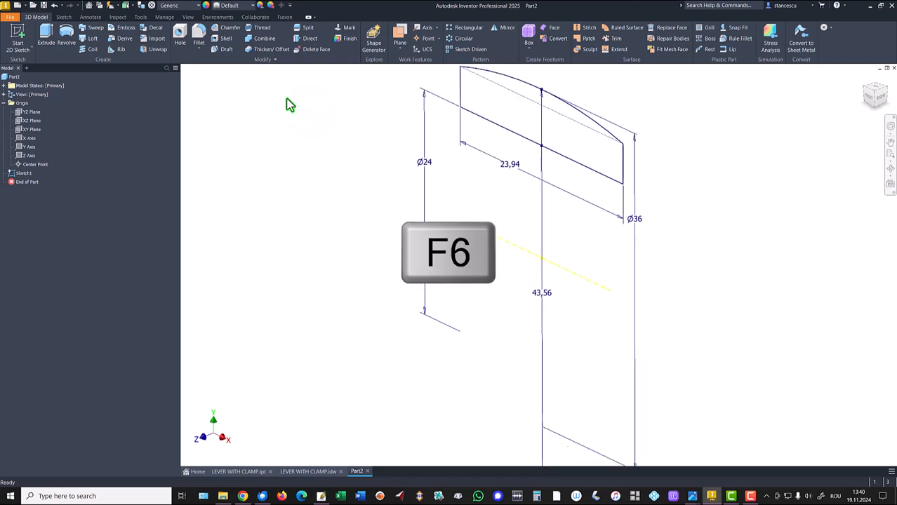
{"action": "left_click", "coordinate": [67, 32]}
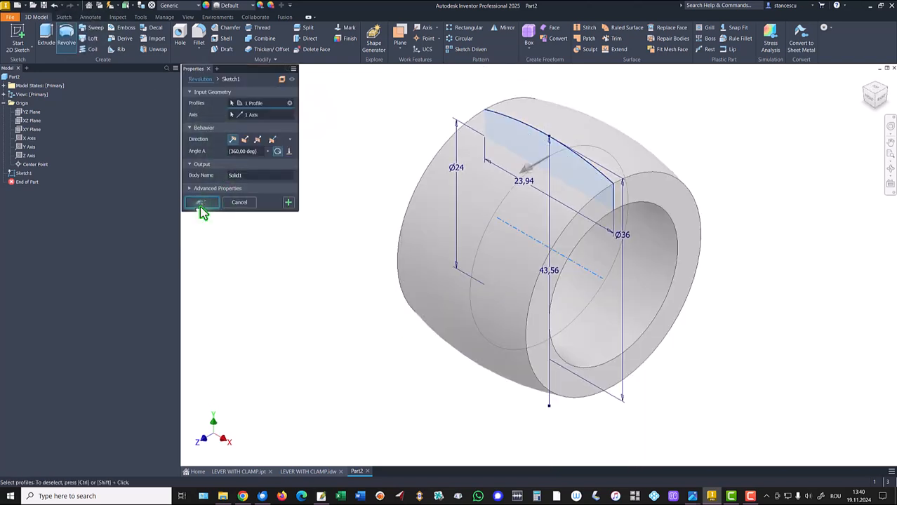
{"action": "left_click", "coordinate": [201, 205]}
{"action": "key", "text": "F6"}
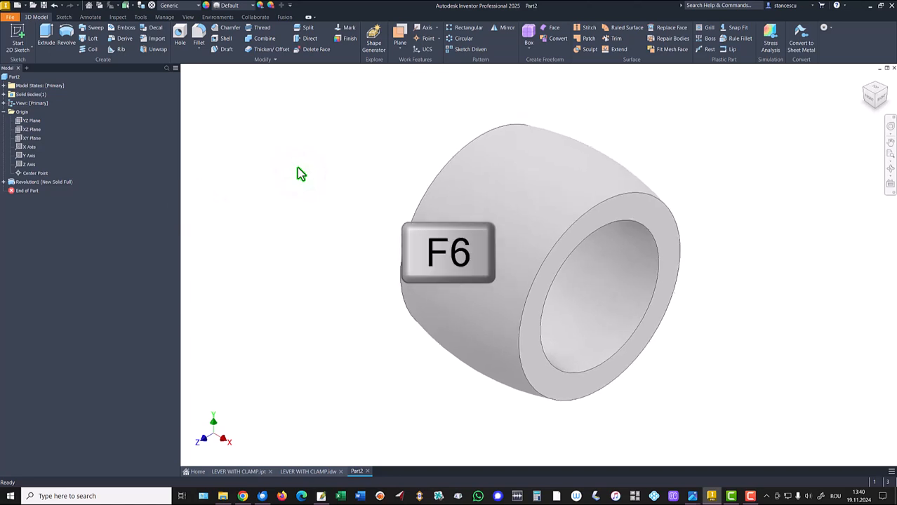
Consult the LEVER WITH CLAMP.idw drawing, and start a sketch on the part's YZ Plane with sliced graphics.
{"action": "left_click", "coordinate": [320, 472]}
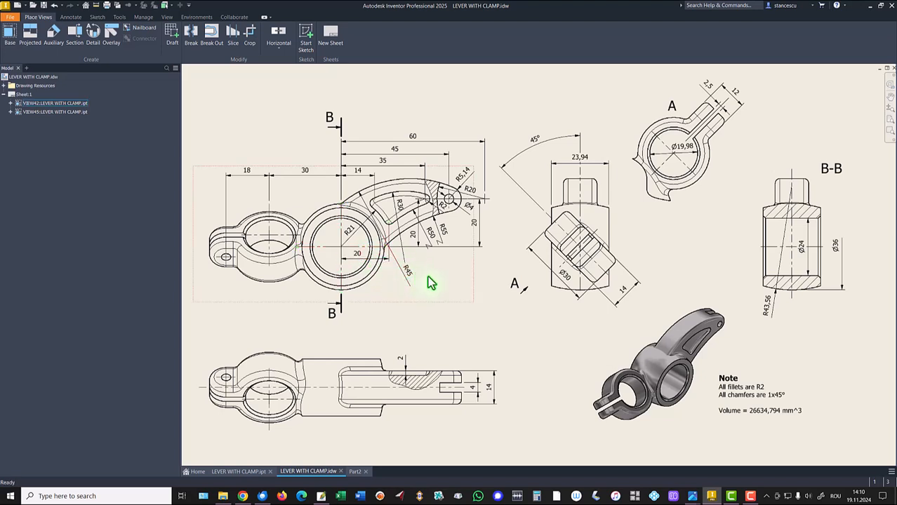
{"action": "left_click", "coordinate": [356, 473]}
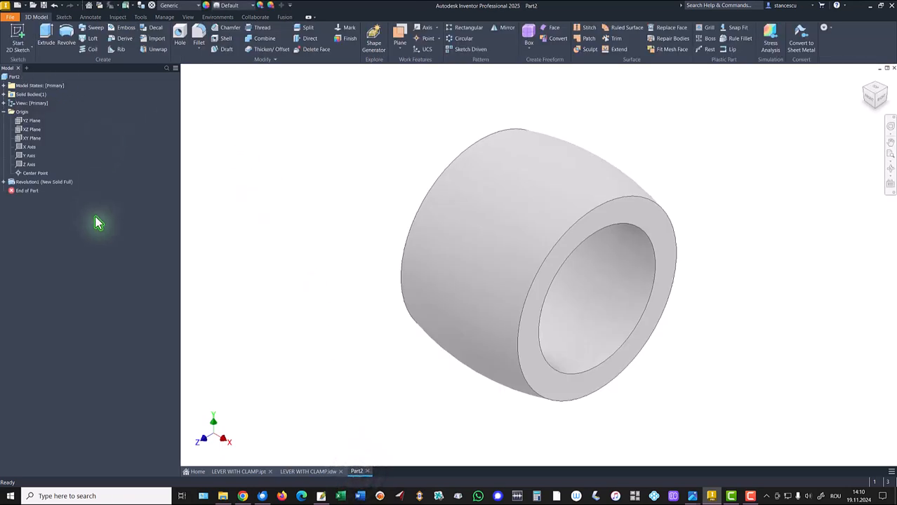
{"action": "left_click", "coordinate": [32, 121]}
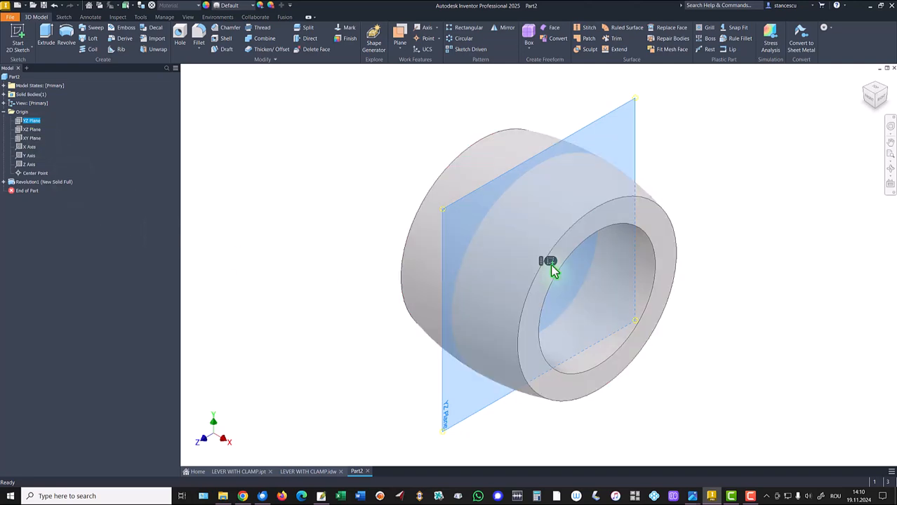
{"action": "left_click", "coordinate": [551, 266]}
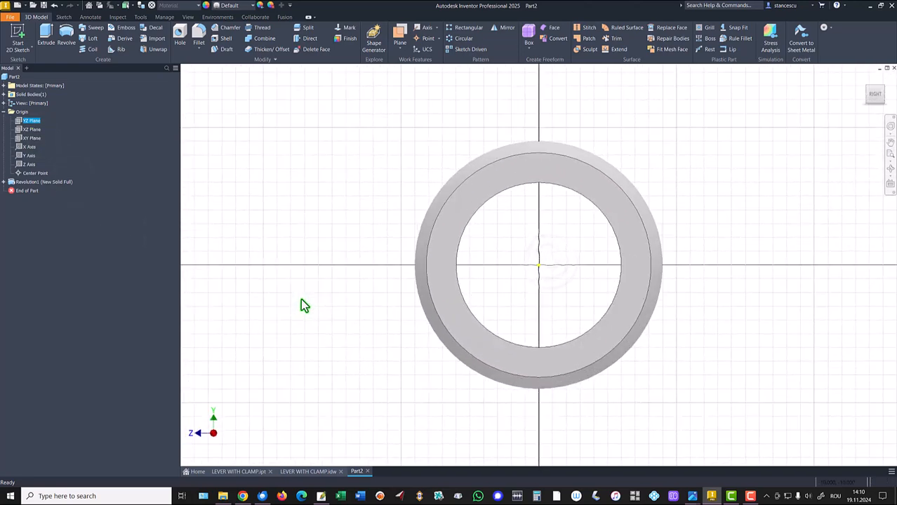
{"action": "key", "text": "F7"}
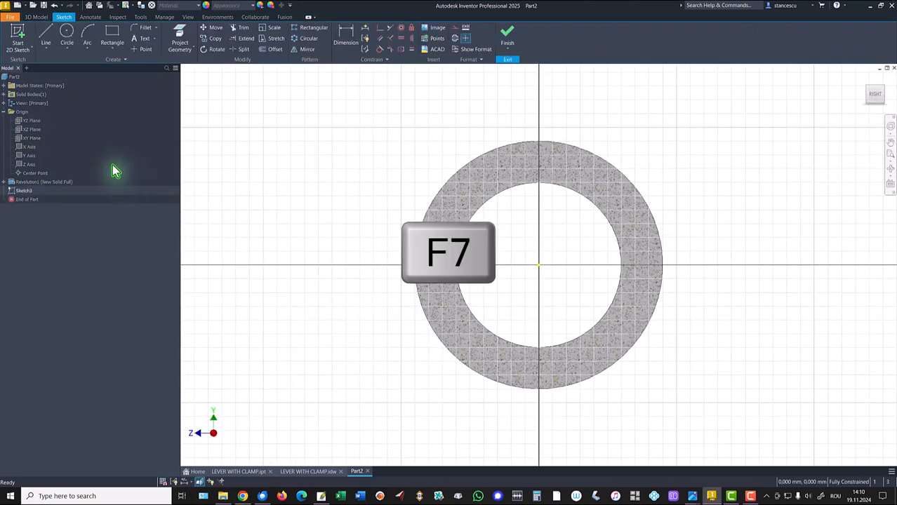
Project the outer and inner circular edges of the sliced ring into the sketch.
{"action": "left_click", "coordinate": [179, 38]}
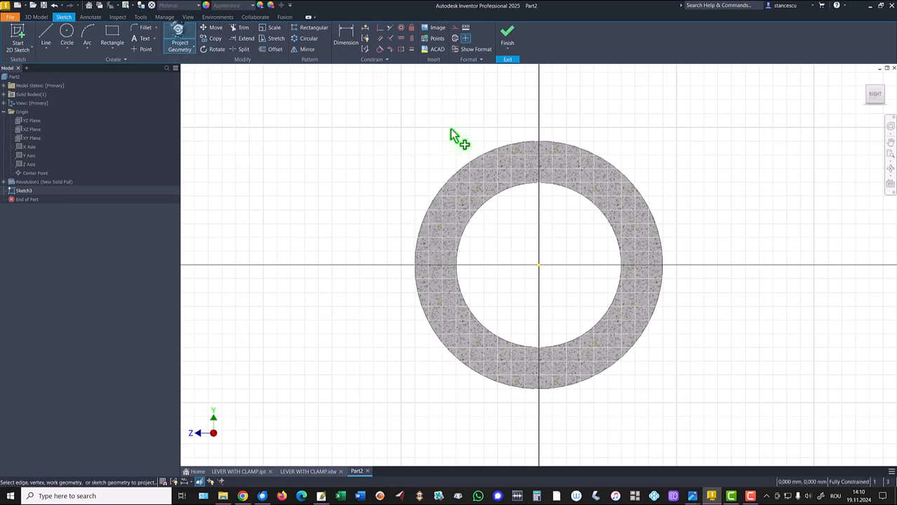
{"action": "left_click", "coordinate": [481, 159]}
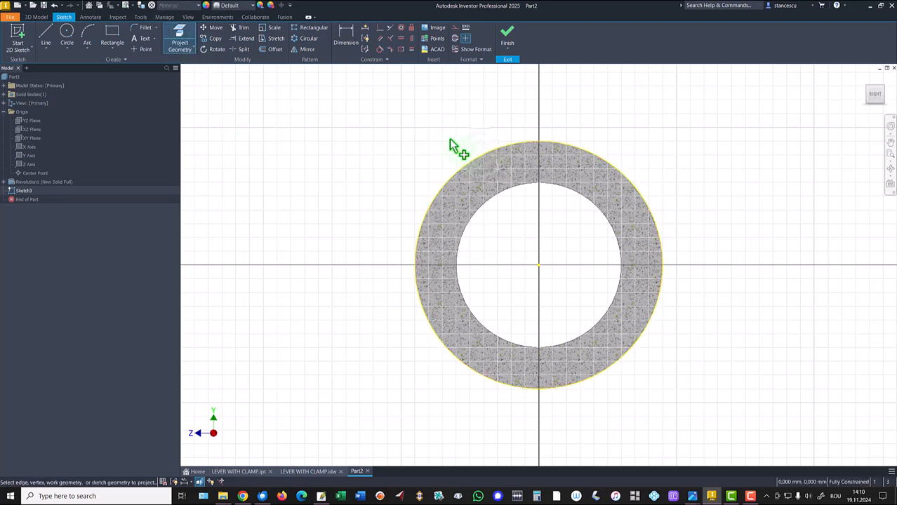
{"action": "left_click", "coordinate": [491, 197]}
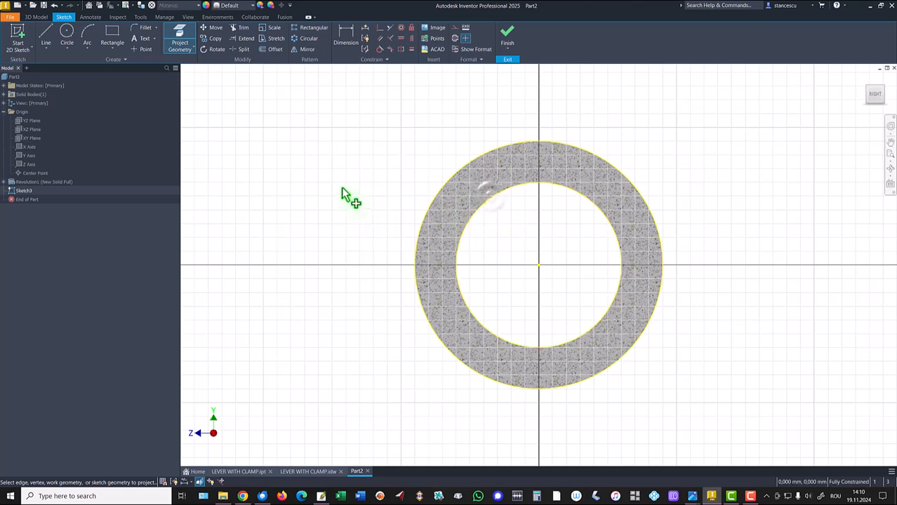
Convert the projected outer circle of the ring to construction geometry.
{"action": "key", "text": "Escape"}
{"action": "left_click_drag", "start_coordinate": [486, 154], "coordinate": [449, 179]}
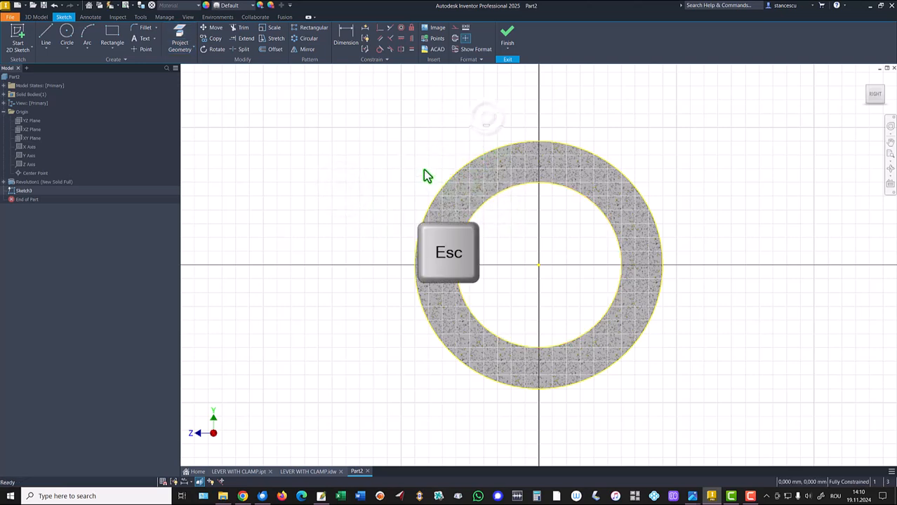
{"action": "right_click", "coordinate": [414, 158]}
{"action": "left_click", "coordinate": [447, 158]}
Draw a vertical line from the outer circle's top to the ring's centre, continued by a horizontal line to the outer circle's right quadrant.
{"action": "left_click", "coordinate": [46, 33]}
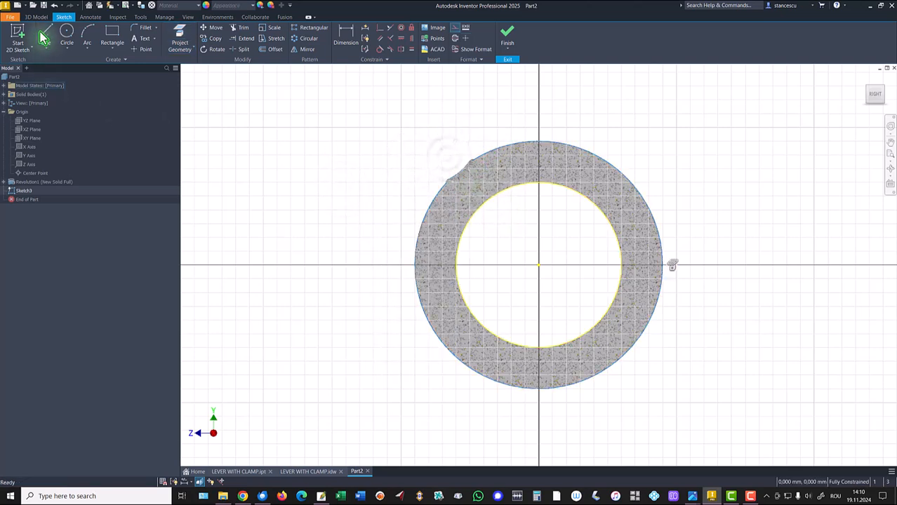
{"action": "left_click", "coordinate": [539, 145]}
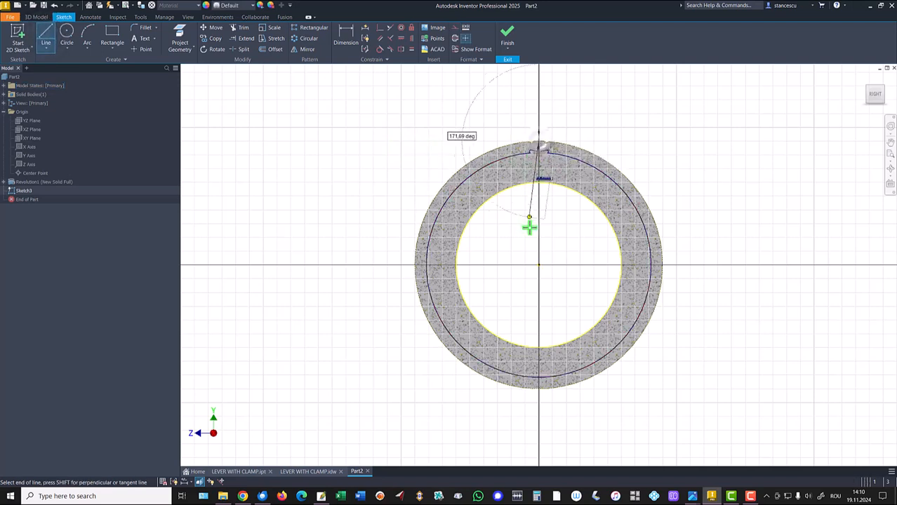
{"action": "left_click", "coordinate": [539, 265]}
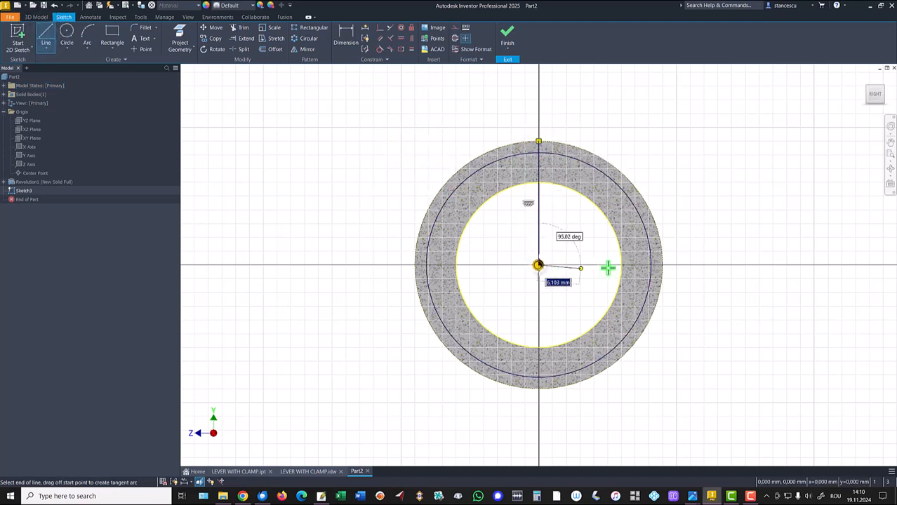
{"action": "left_click", "coordinate": [663, 264]}
{"action": "key", "text": "Escape"}
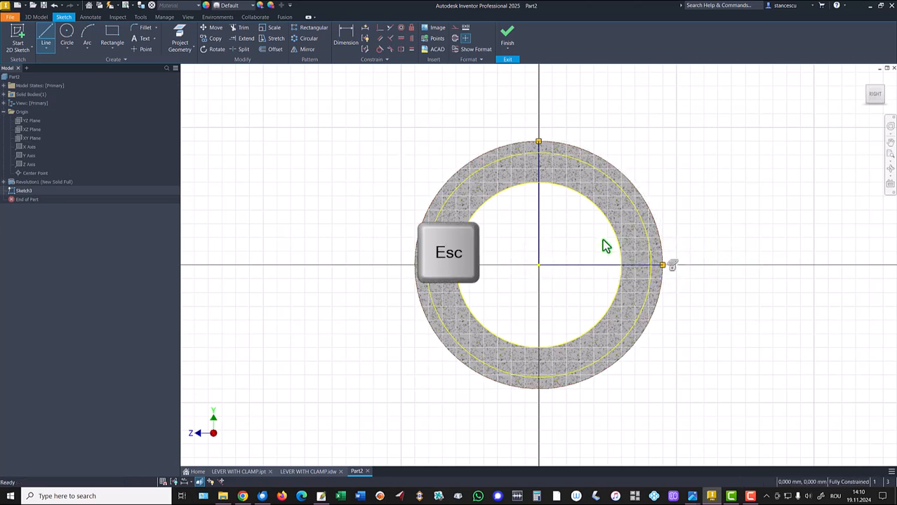
Convert both radial lines to construction geometry and delete the extra circle just inside the ring's outer edge.
{"action": "left_click_drag", "start_coordinate": [595, 232], "coordinate": [520, 291]}
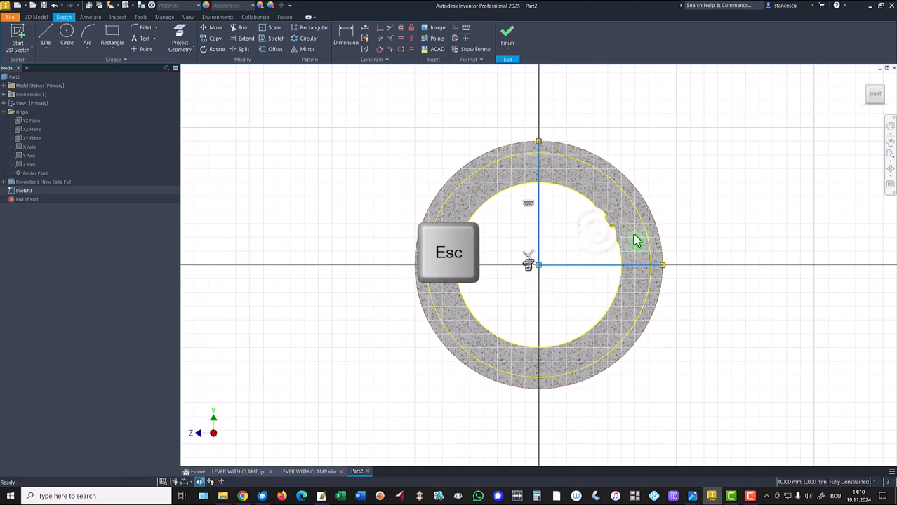
{"action": "right_click", "coordinate": [727, 134]}
{"action": "left_click", "coordinate": [765, 133]}
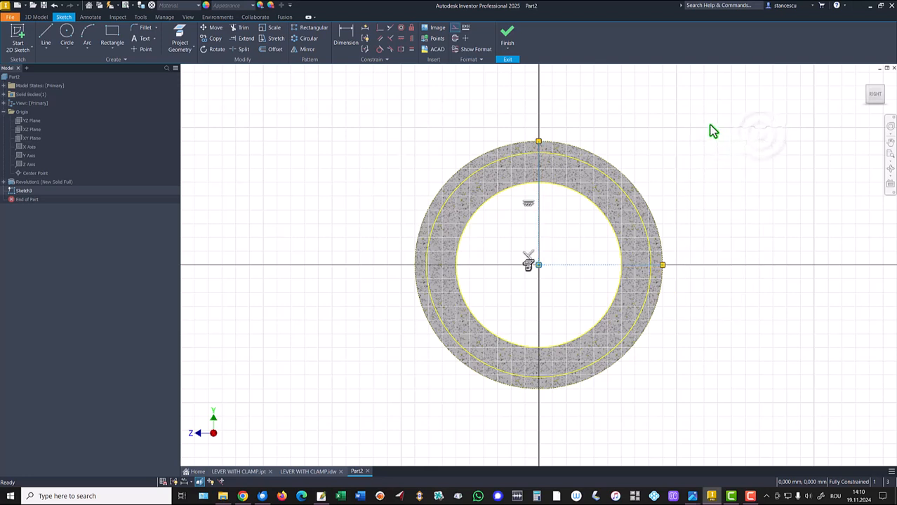
{"action": "left_click", "coordinate": [462, 184]}
{"action": "key", "text": "Delete"}
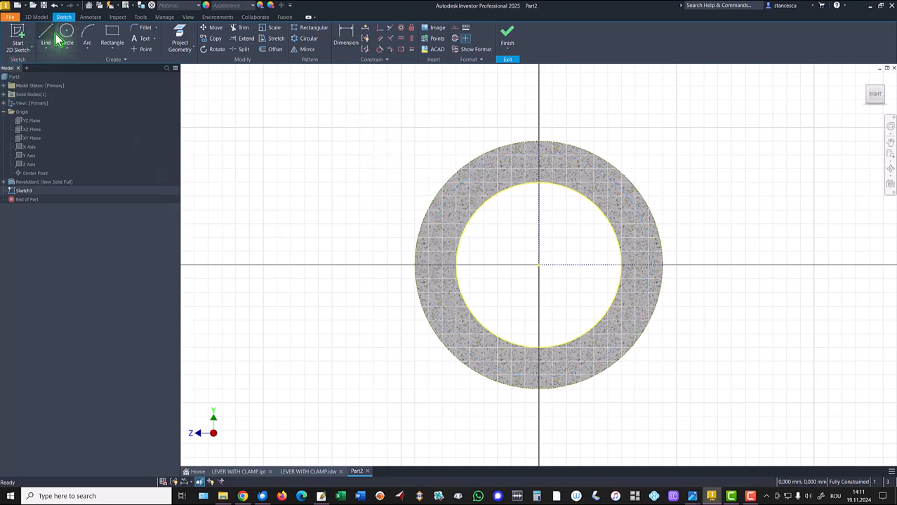
Draw a three-point arc of 45 mm radius from the inner circle's upper left to a point beyond the ring's upper right.
{"action": "left_click", "coordinate": [87, 35]}
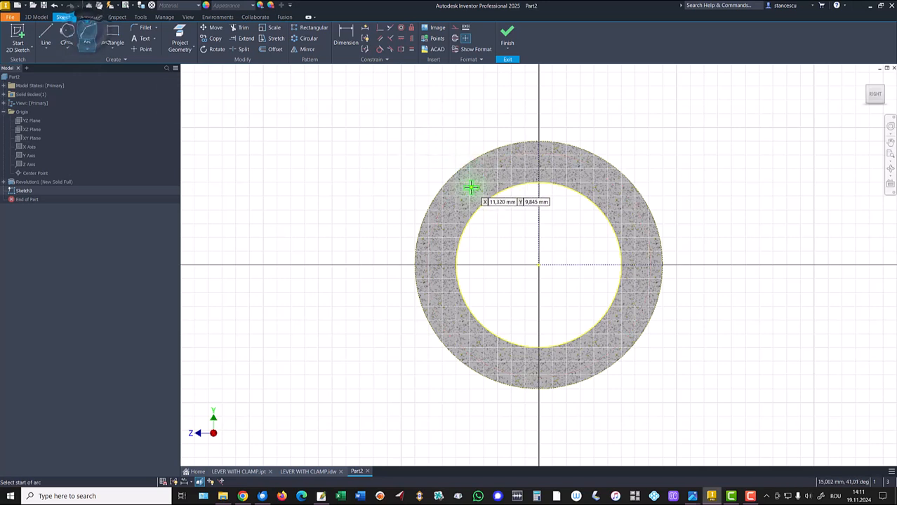
{"action": "left_click", "coordinate": [467, 220]}
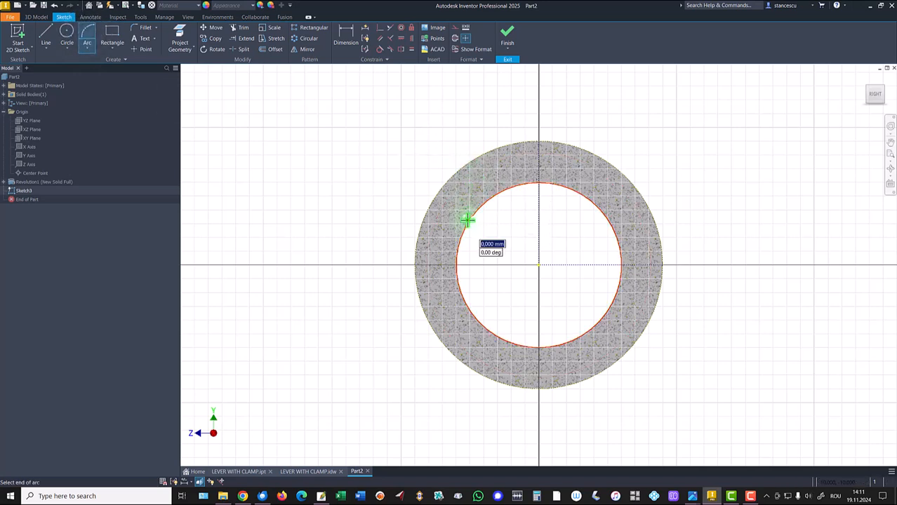
{"action": "left_click", "coordinate": [700, 103]}
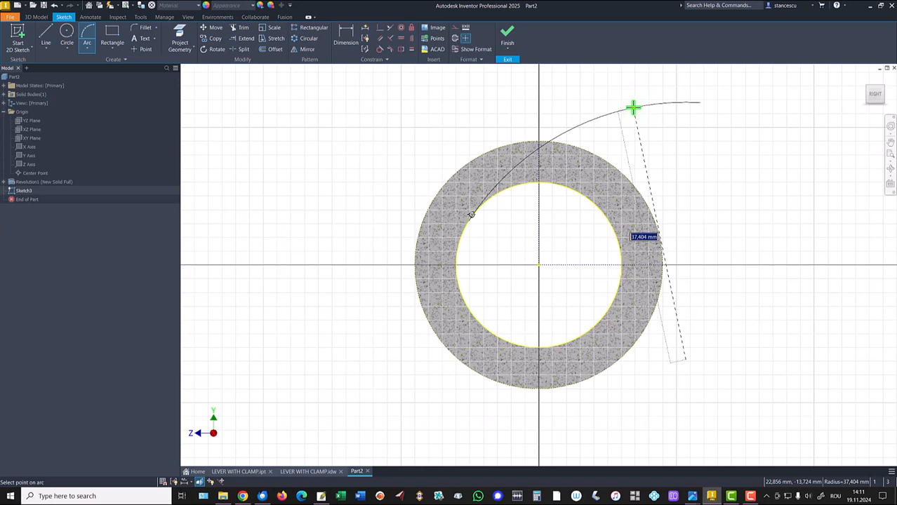
{"action": "type", "text": "45"}
{"action": "key", "text": "Return"}
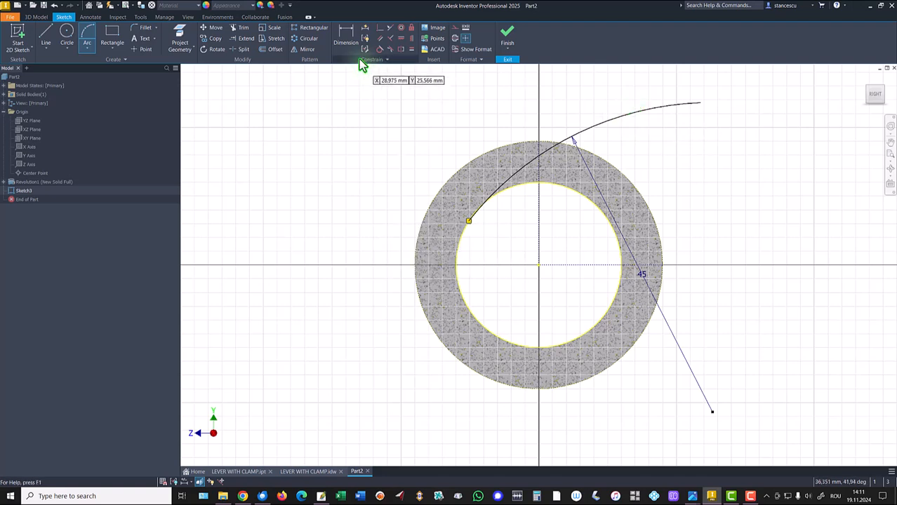
Constrain the 45 mm arc to be coincident with the upper end of the vertical construction line.
{"action": "left_click", "coordinate": [381, 29]}
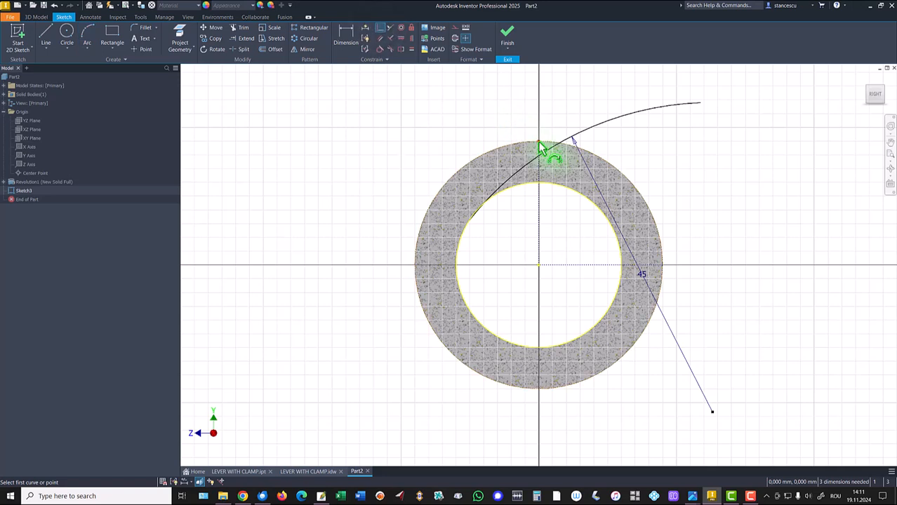
{"action": "left_click", "coordinate": [574, 138]}
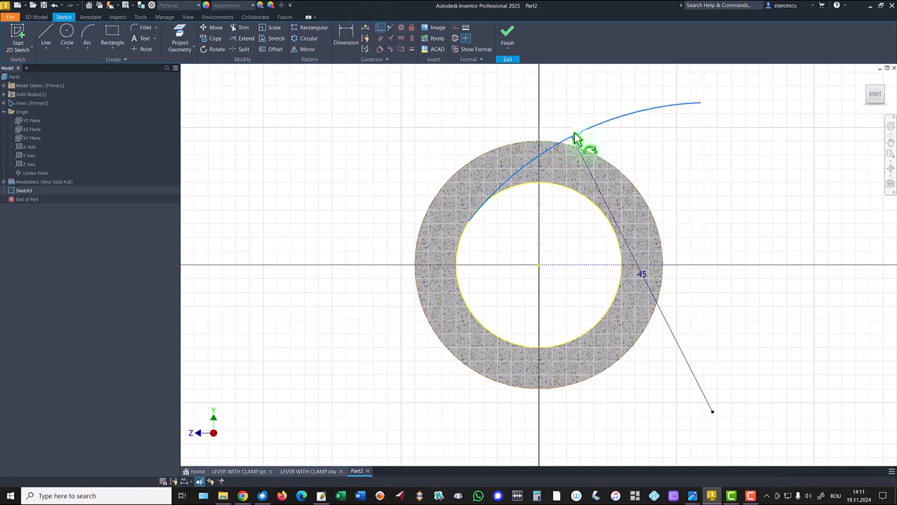
{"action": "left_click", "coordinate": [539, 146]}
{"action": "key", "text": "Escape"}
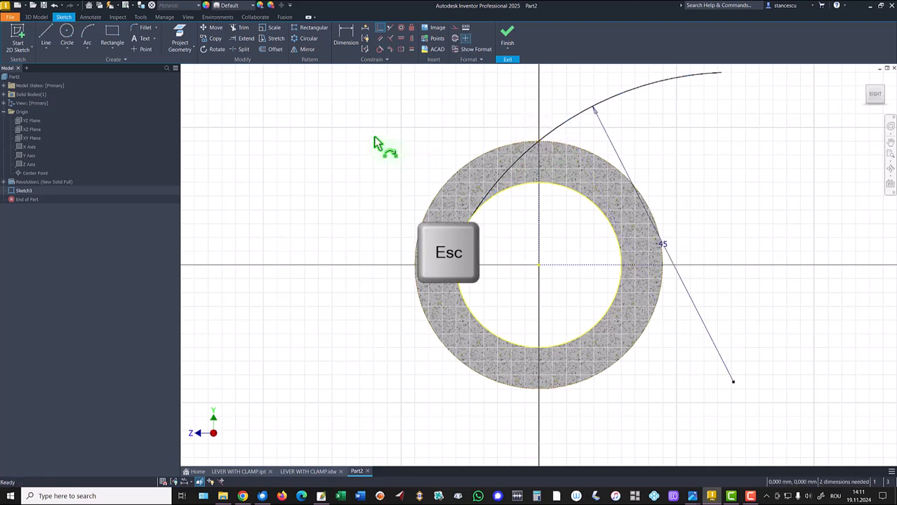
Continue the profile with a tangent end arc of about 5,2 mm radius, a tangent lower arc crossing the ring, and a line to the centre.
{"action": "left_click", "coordinate": [42, 38]}
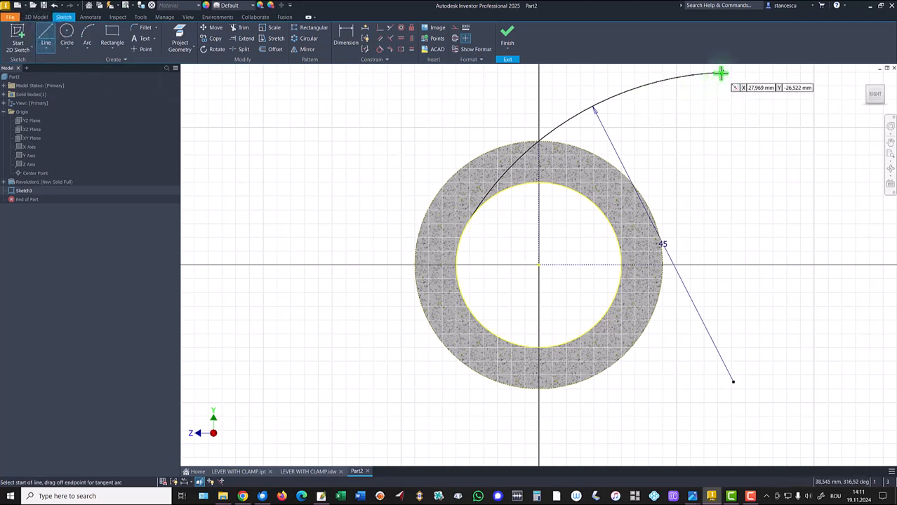
{"action": "left_click_drag", "start_coordinate": [721, 72], "coordinate": [751, 131]}
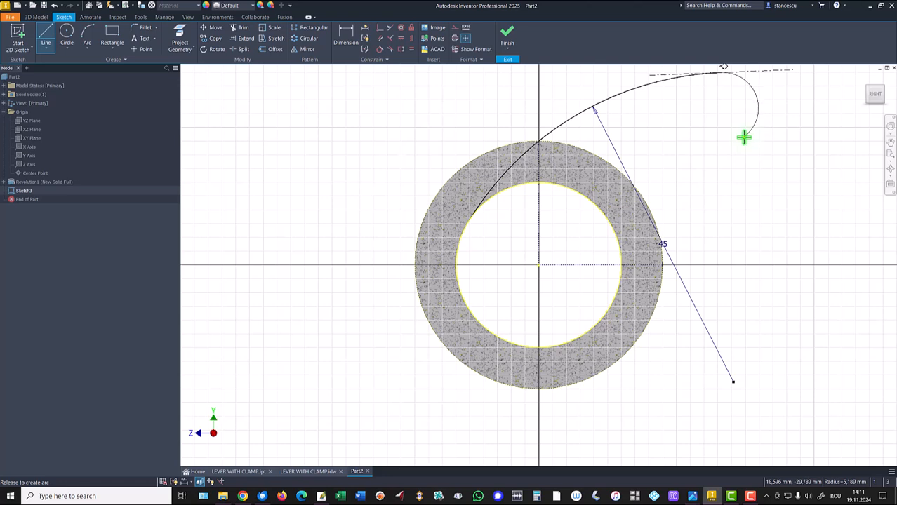
{"action": "left_click_drag", "start_coordinate": [744, 137], "coordinate": [744, 137]}
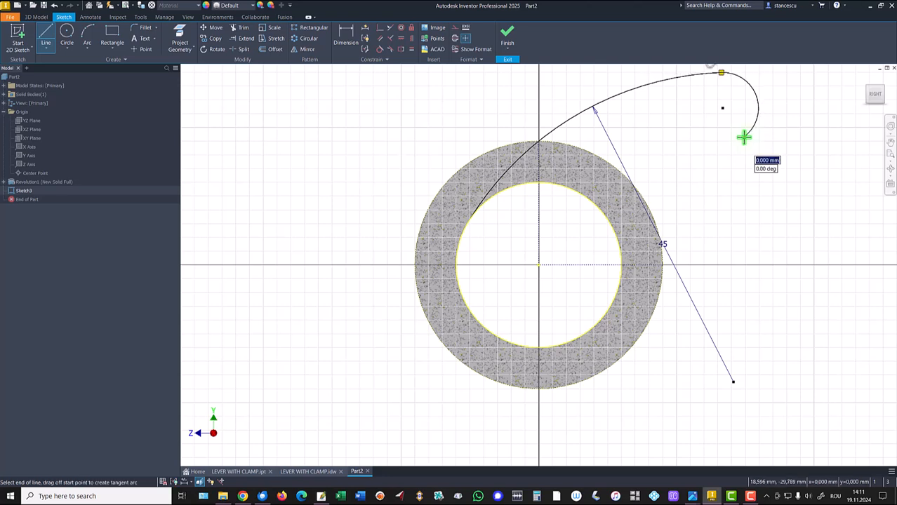
{"action": "left_click_drag", "start_coordinate": [744, 135], "coordinate": [622, 339]}
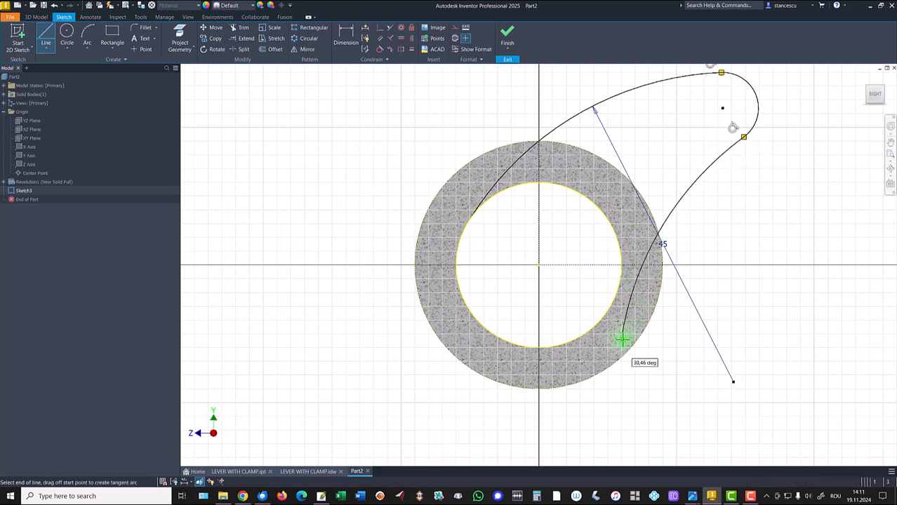
{"action": "left_click", "coordinate": [539, 266]}
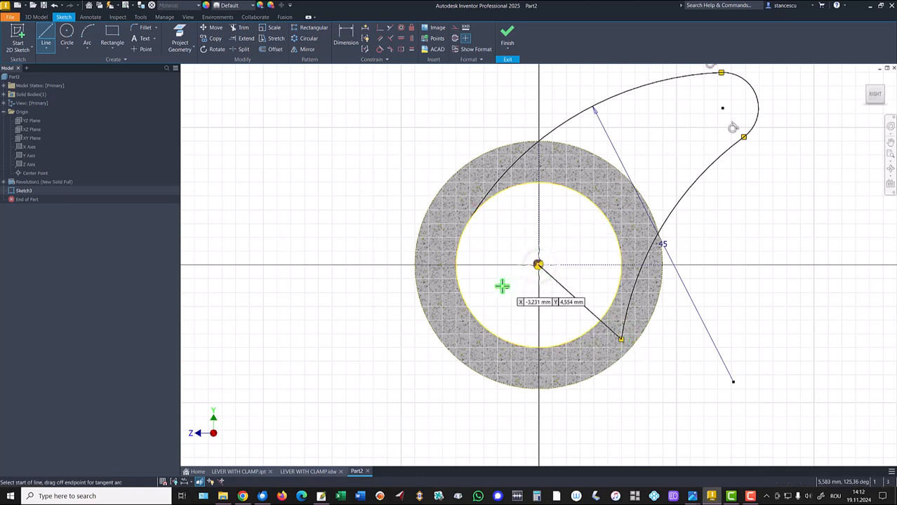
{"action": "key", "text": "Escape"}
Dimension the angle between the slanted line at the centre and the horizontal construction line as 45°.
{"action": "left_click", "coordinate": [346, 35]}
{"action": "left_click", "coordinate": [580, 302]}
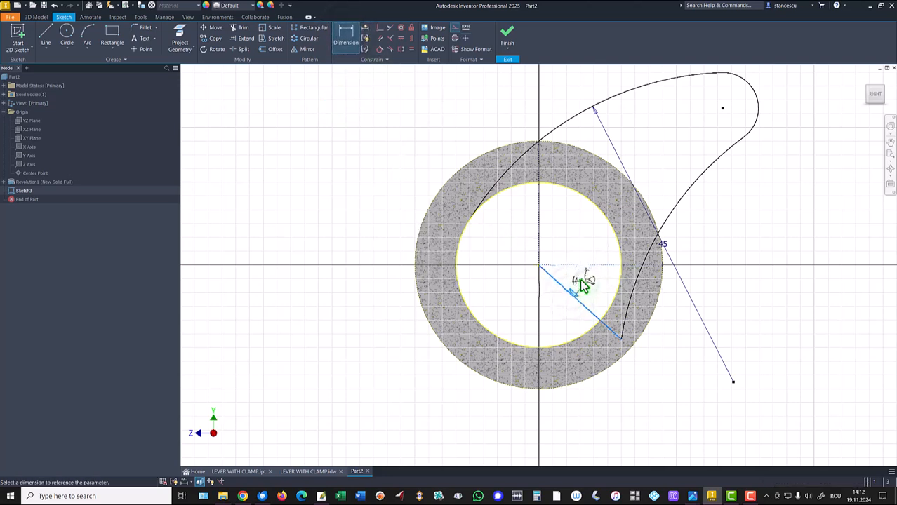
{"action": "left_click", "coordinate": [585, 284]}
{"action": "type", "text": "45"}
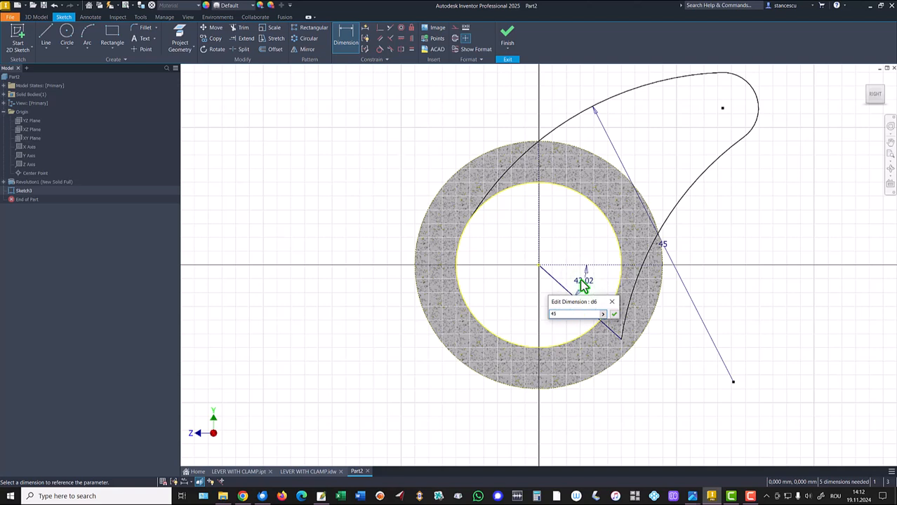
{"action": "key", "text": "Return"}
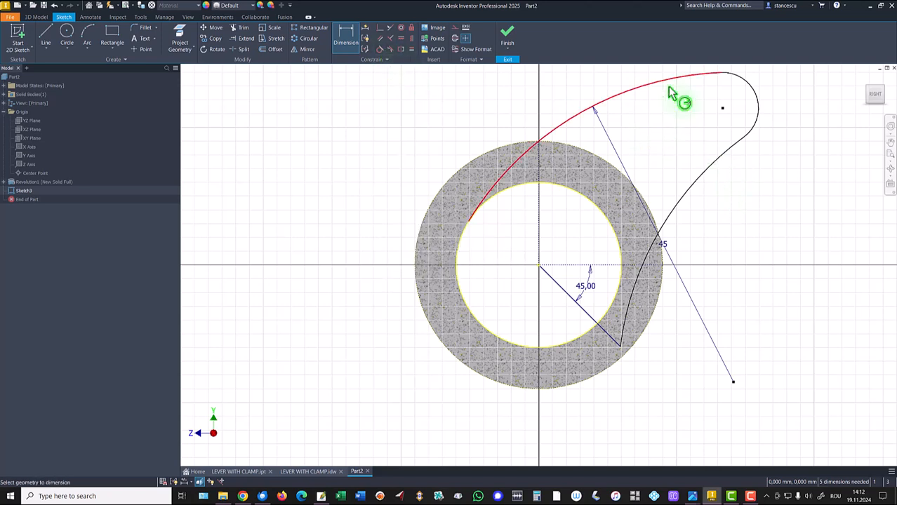
Dimension the radius of the lever's rounded end arc as 5,14 mm.
{"action": "left_click", "coordinate": [758, 107]}
{"action": "left_click", "coordinate": [779, 114]}
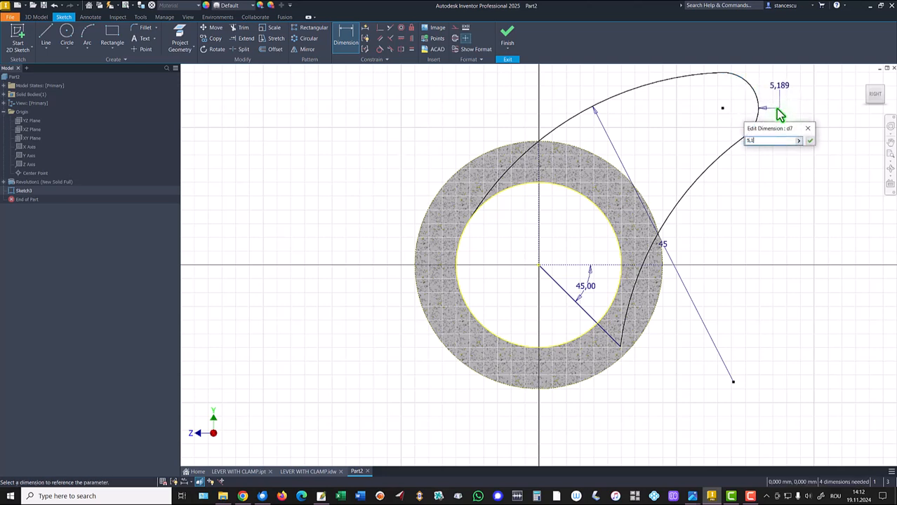
{"action": "key", "text": "Return"}
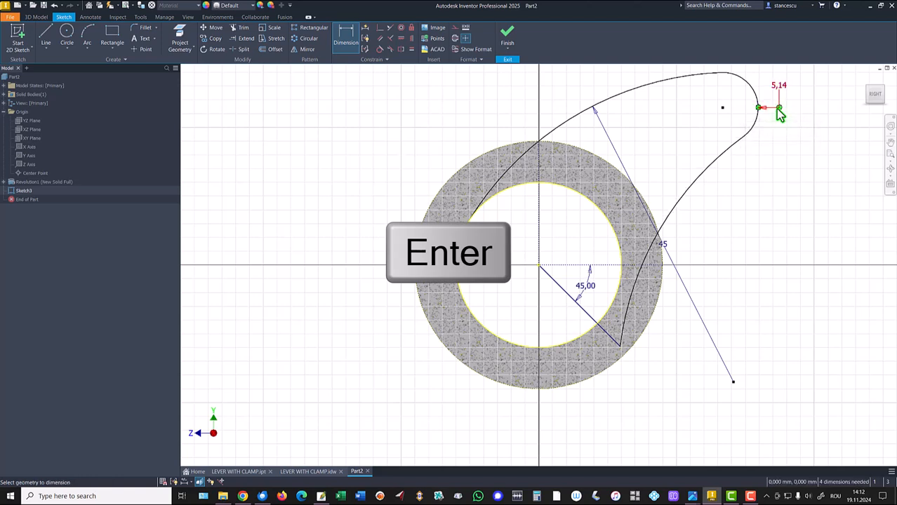
Dimension the horizontal distance from the ring's centre to the end arc's centre as 45 mm.
{"action": "middle_click_drag", "start_coordinate": [540, 264], "coordinate": [534, 347]}
{"action": "left_click", "coordinate": [532, 347]}
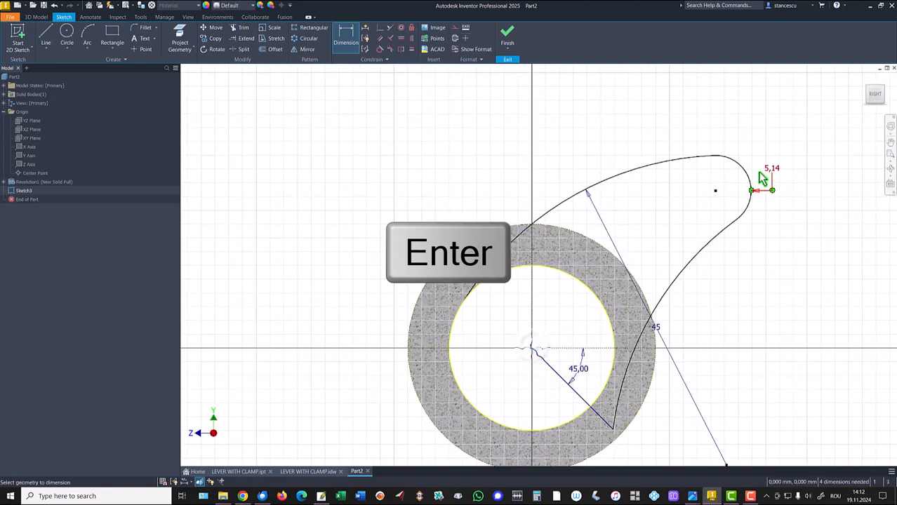
{"action": "left_click", "coordinate": [715, 190]}
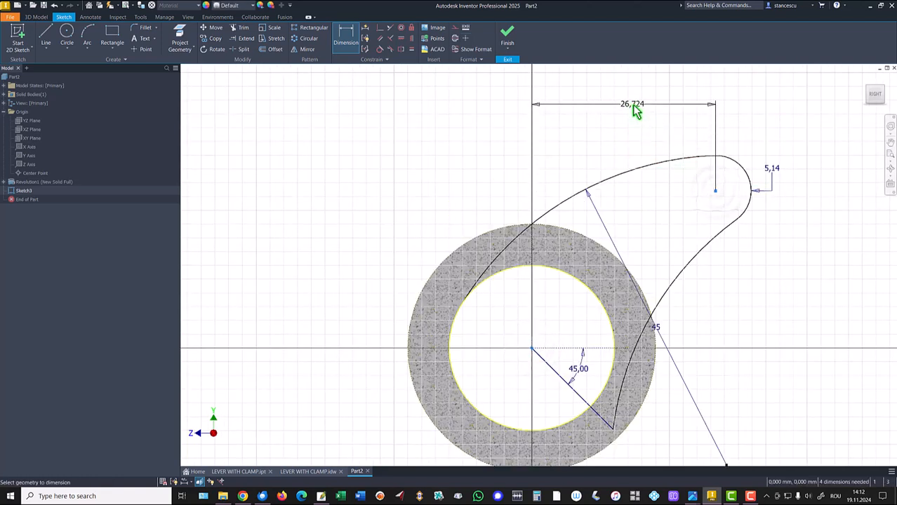
{"action": "left_click", "coordinate": [631, 105]}
{"action": "type", "text": "45"}
{"action": "key", "text": "Return"}
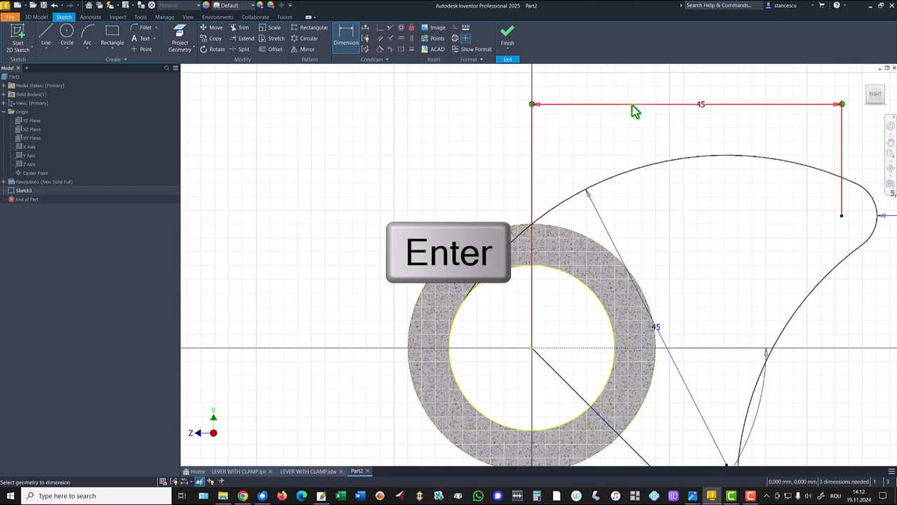
Constrain the lower arc to be coincident with the outer end of the horizontal construction line.
{"action": "scroll", "coordinate": [657, 227], "scroll_direction": "down", "scroll_amount": 3}
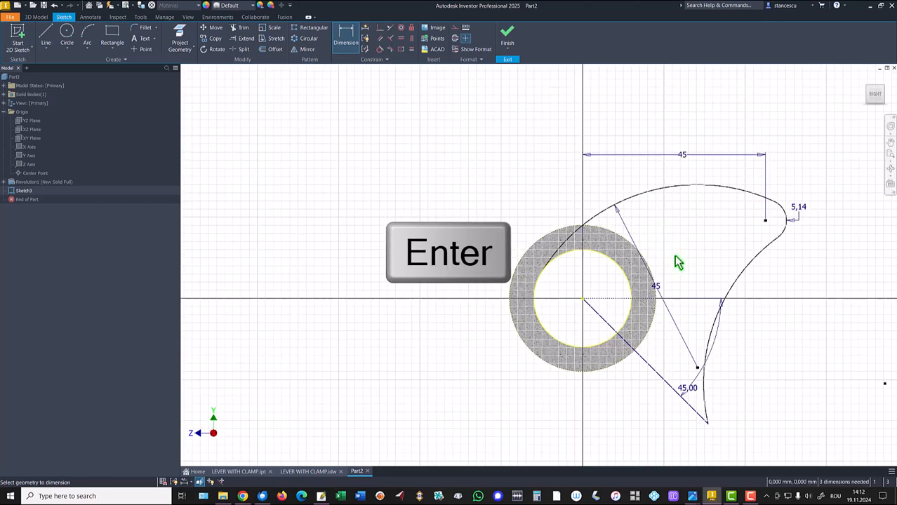
{"action": "middle_click_drag", "start_coordinate": [678, 263], "coordinate": [651, 200]}
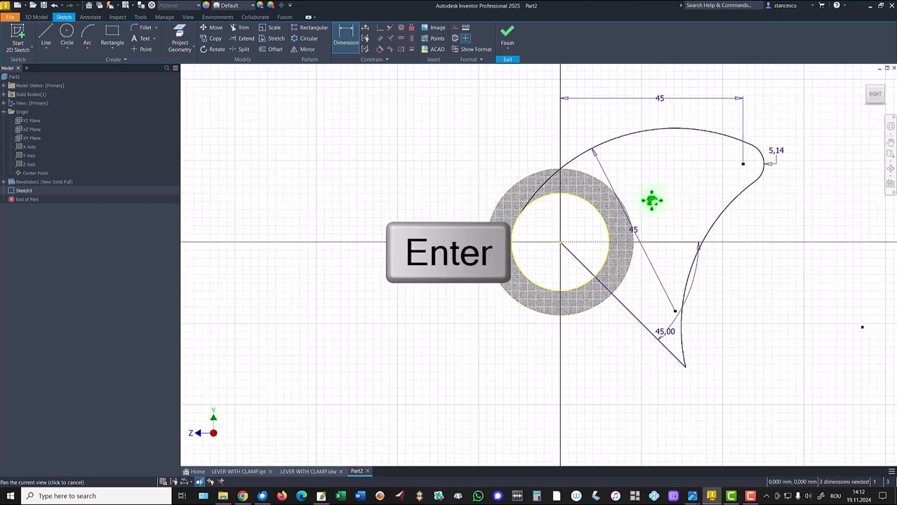
{"action": "left_click", "coordinate": [382, 31]}
{"action": "left_click", "coordinate": [688, 282]}
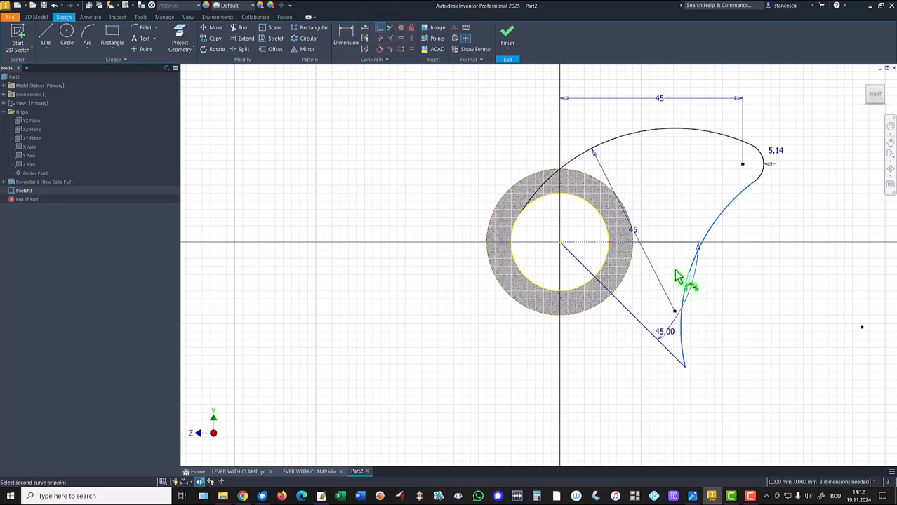
{"action": "left_click", "coordinate": [633, 247]}
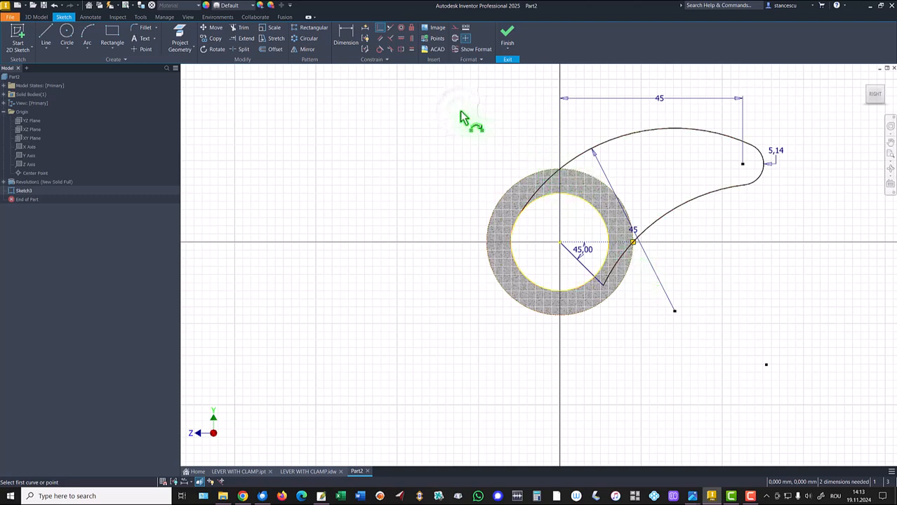
Dimension the radius of the lever's lower arc as 55 mm.
{"action": "left_click", "coordinate": [346, 34]}
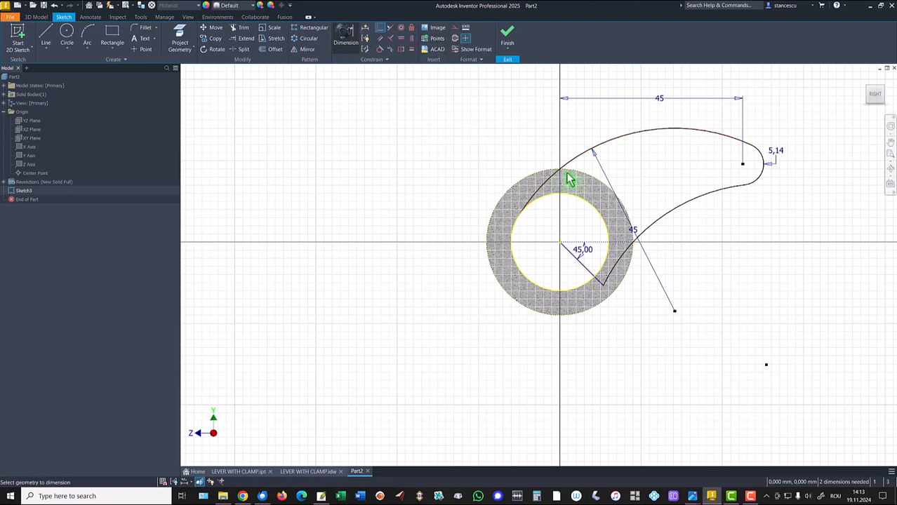
{"action": "left_click", "coordinate": [699, 208]}
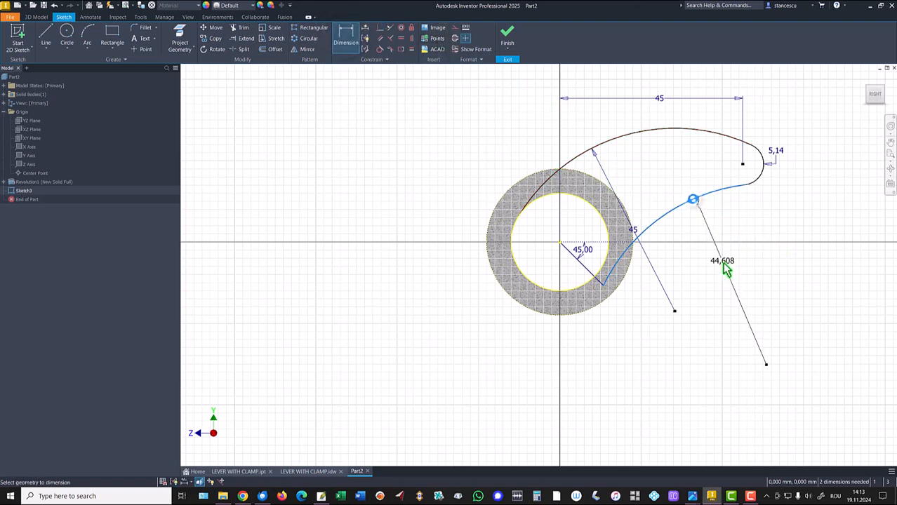
{"action": "left_click", "coordinate": [723, 277]}
{"action": "type", "text": "55"}
{"action": "key", "text": "Return"}
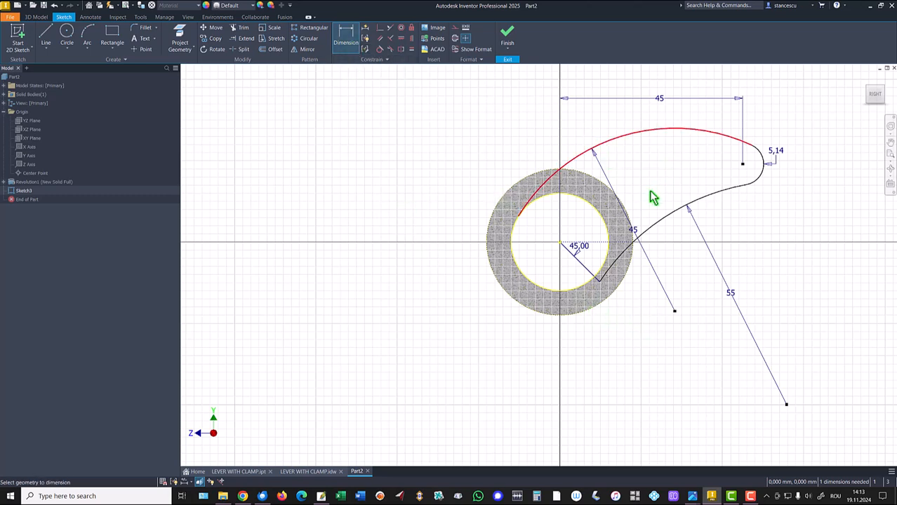
Dimension the vertical distance from the horizontal construction line to the lever end arc's centre as 20 mm.
{"action": "left_click", "coordinate": [601, 244]}
{"action": "left_click", "coordinate": [744, 164]}
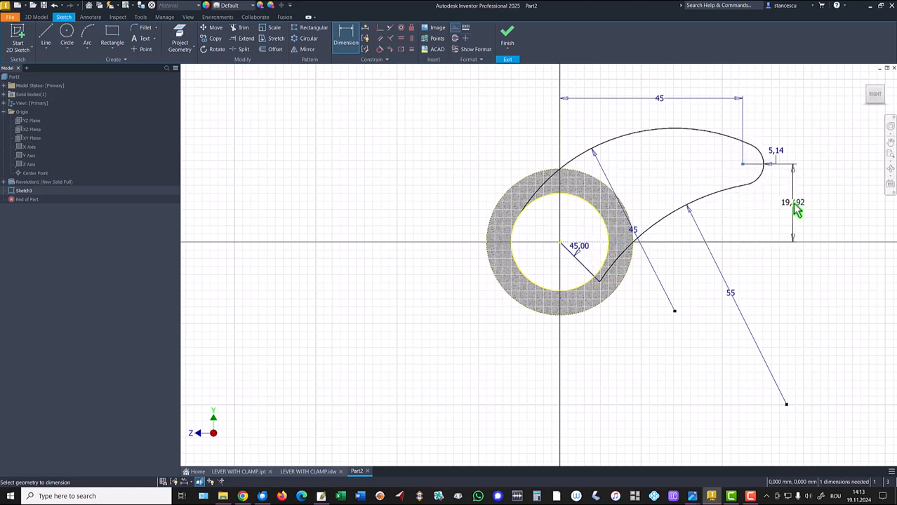
{"action": "left_click", "coordinate": [796, 209]}
{"action": "type", "text": "20"}
{"action": "key", "text": "Return"}
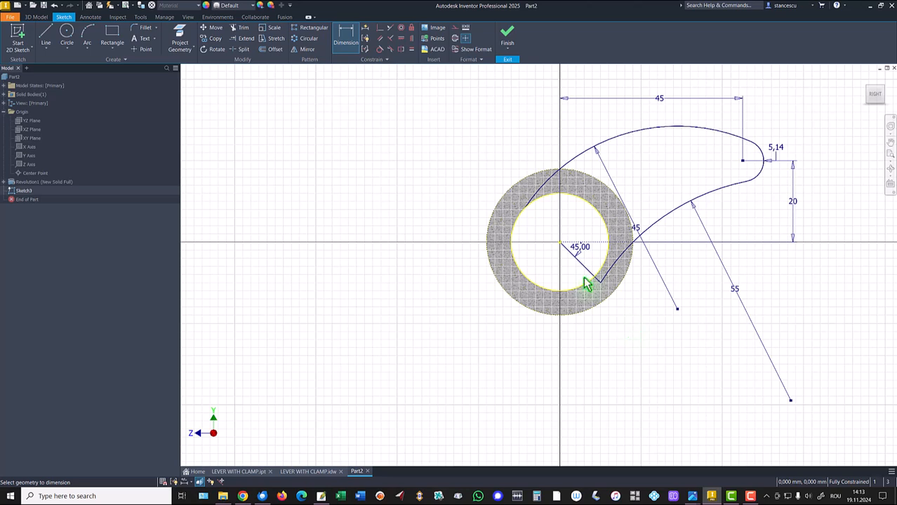
Split the 45° line at the ring's inner circle and change the segment inside the bore to construction geometry.
{"action": "left_click", "coordinate": [242, 50]}
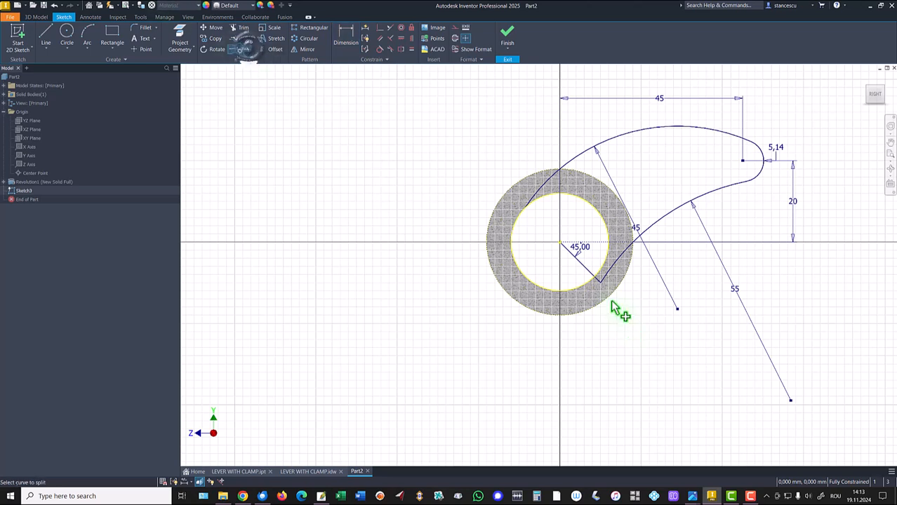
{"action": "left_click", "coordinate": [593, 283]}
{"action": "key", "text": "Escape"}
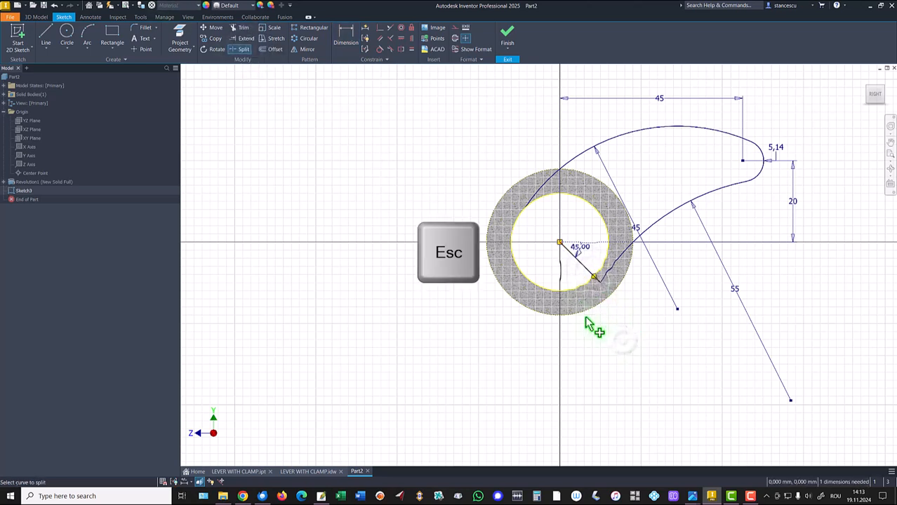
{"action": "left_click", "coordinate": [577, 261]}
{"action": "right_click", "coordinate": [455, 267]}
{"action": "left_click", "coordinate": [489, 268]}
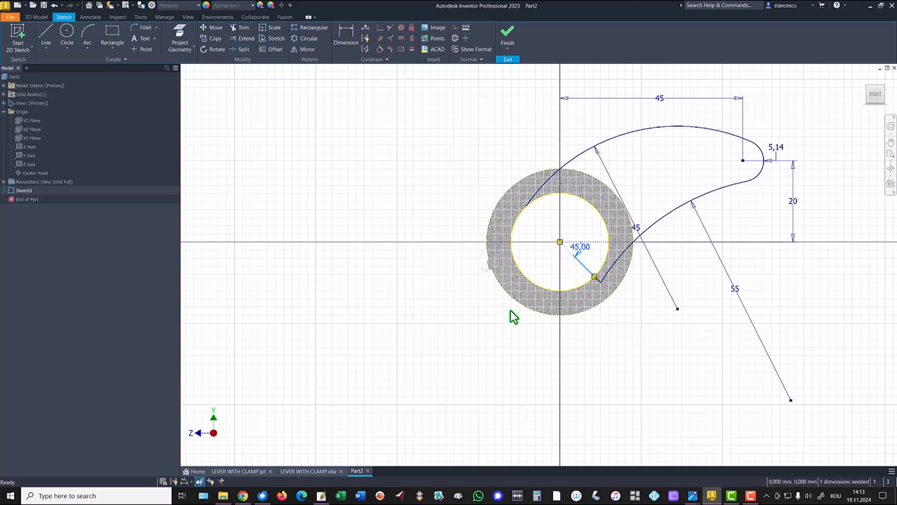
{"action": "left_click", "coordinate": [638, 382]}
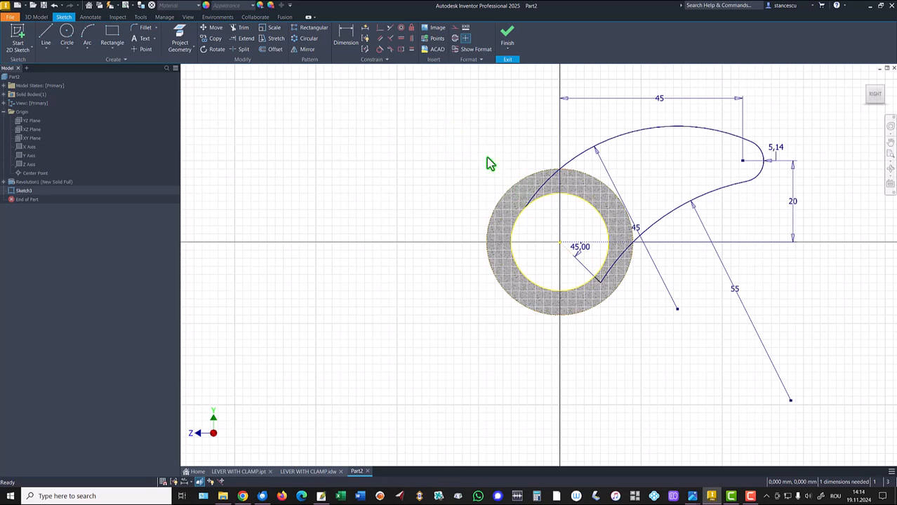
Finish the sketch and extrude the lever profile symmetrically by 14 mm, joined to the hub.
{"action": "left_click", "coordinate": [510, 37]}
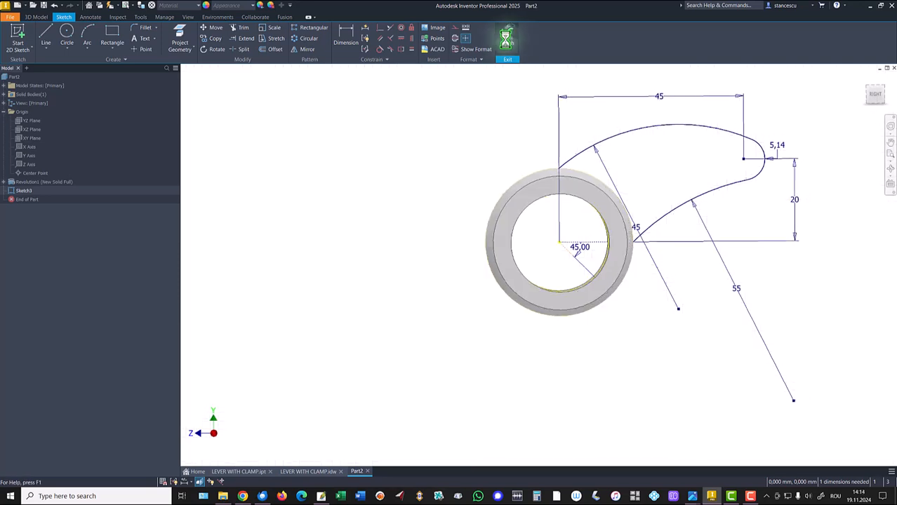
{"action": "left_click", "coordinate": [45, 36]}
{"action": "left_click", "coordinate": [630, 142]}
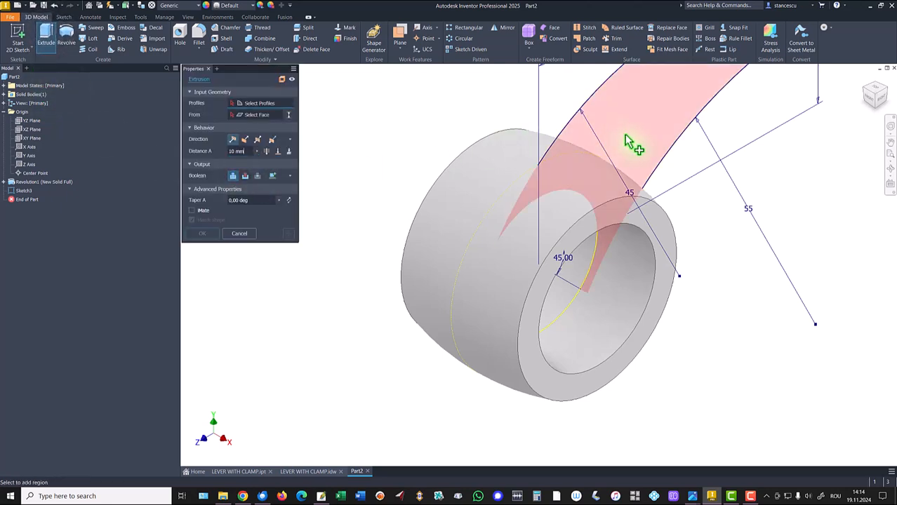
{"action": "left_click", "coordinate": [629, 143]}
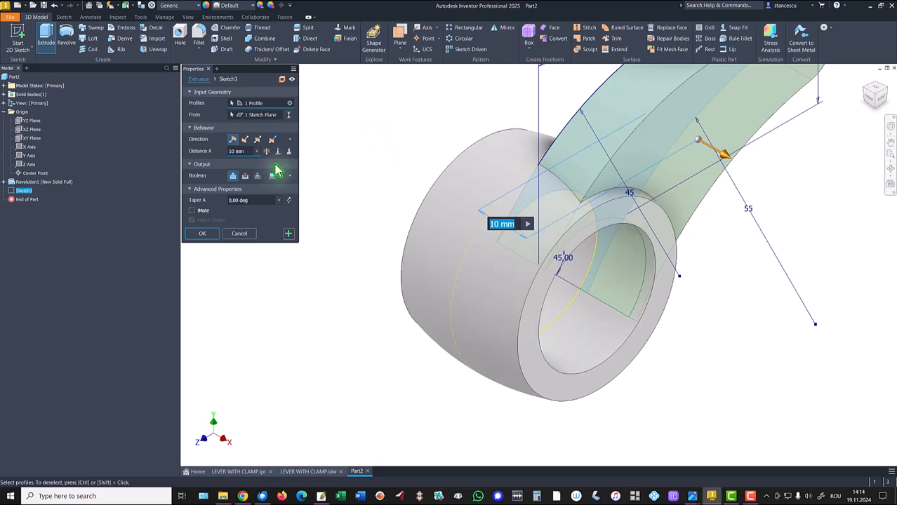
{"action": "left_click", "coordinate": [257, 140]}
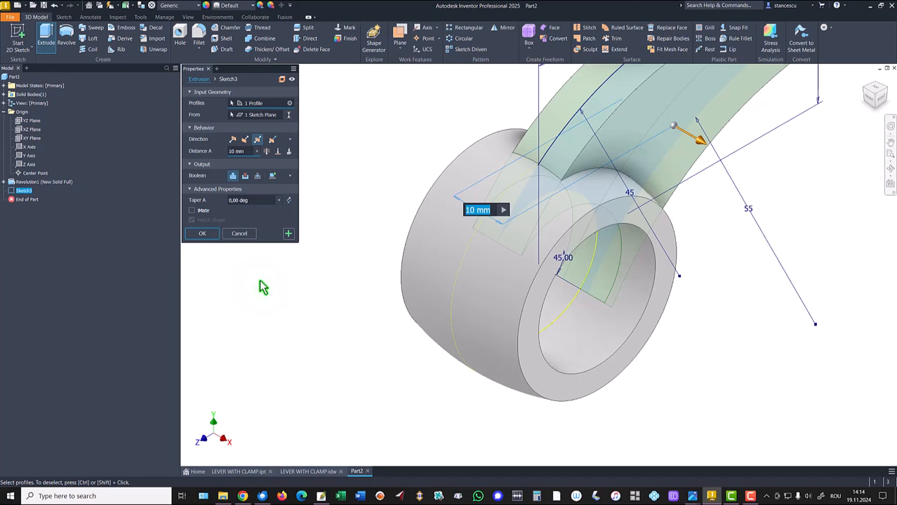
{"action": "type", "text": "14"}
{"action": "key", "text": "Return"}
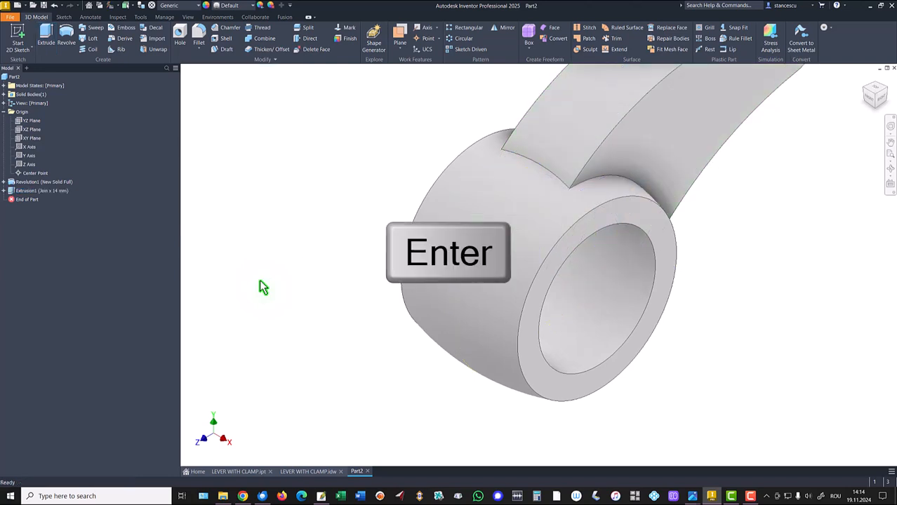
{"action": "key", "text": "F6"}
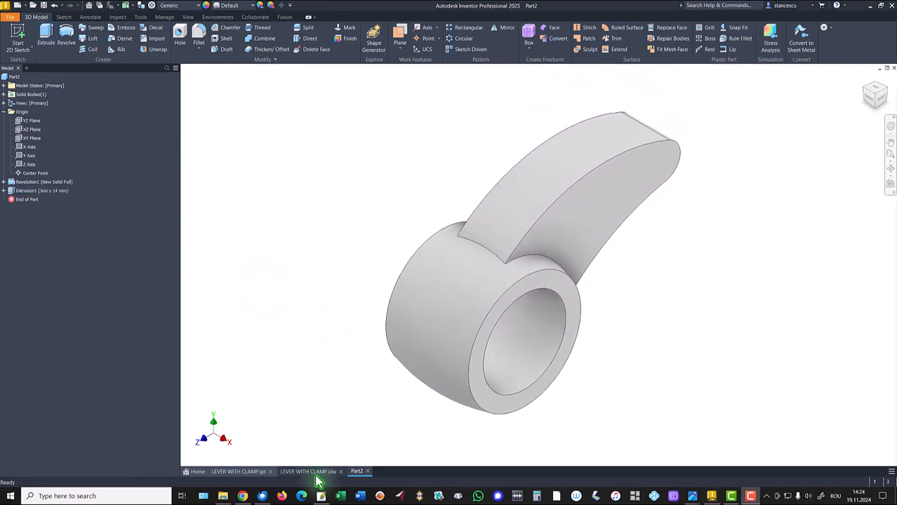
Examine the lever pocket's radii and position dimensions in the LEVER WITH CLAMP.idw drawing.
{"action": "left_click", "coordinate": [314, 473]}
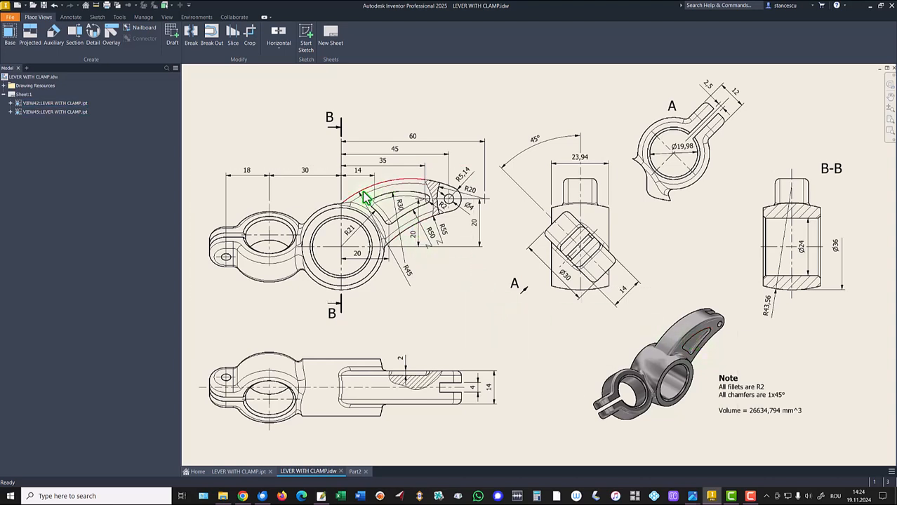
{"action": "left_click_drag", "start_coordinate": [349, 236], "coordinate": [443, 251]}
{"action": "scroll", "coordinate": [397, 203], "scroll_direction": "up", "scroll_amount": 5}
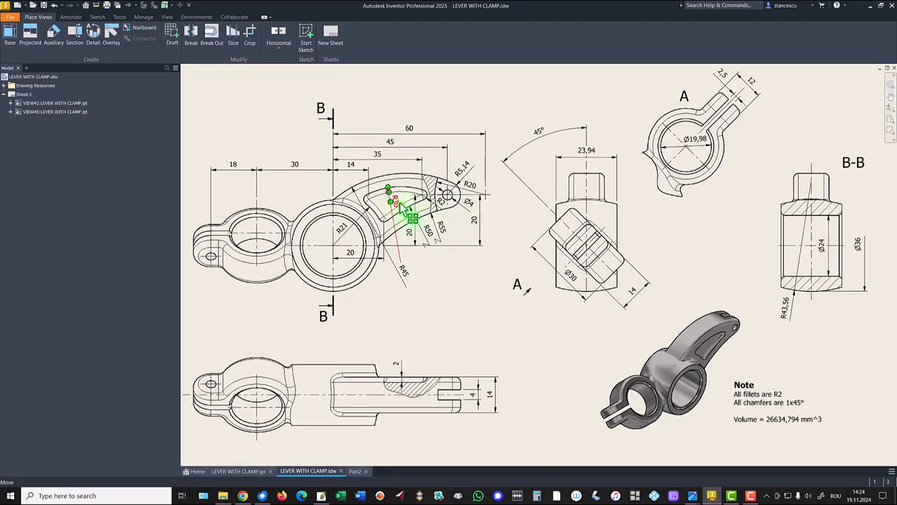
{"action": "middle_click_drag", "start_coordinate": [429, 247], "coordinate": [429, 270]}
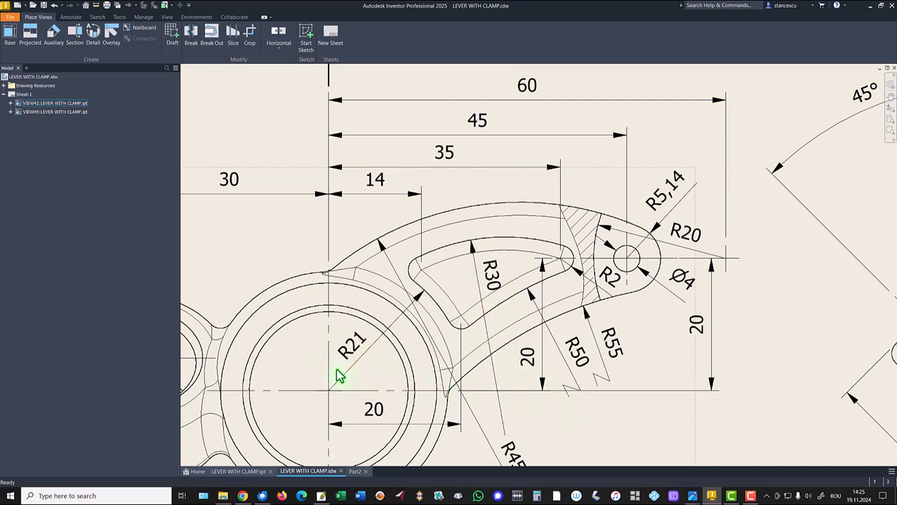
{"action": "left_click_drag", "start_coordinate": [332, 392], "coordinate": [329, 392]}
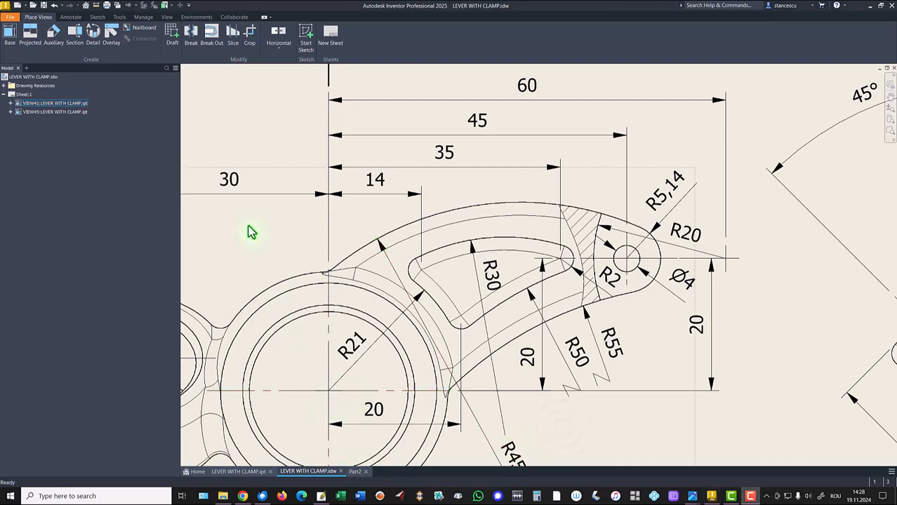
{"action": "key", "text": "Home"}
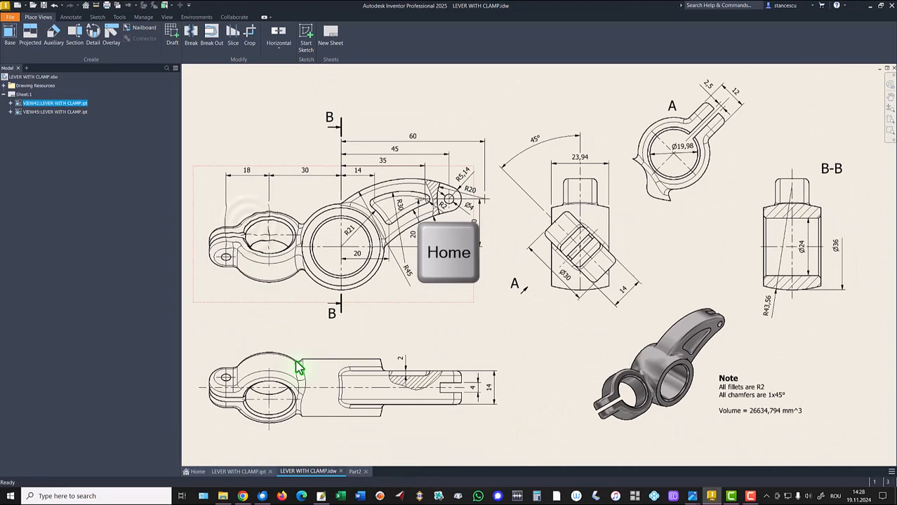
Return to Part2 and start a new sketch on the lever's flat side face.
{"action": "left_click", "coordinate": [356, 471]}
{"action": "left_click", "coordinate": [587, 207]}
{"action": "left_click", "coordinate": [650, 200]}
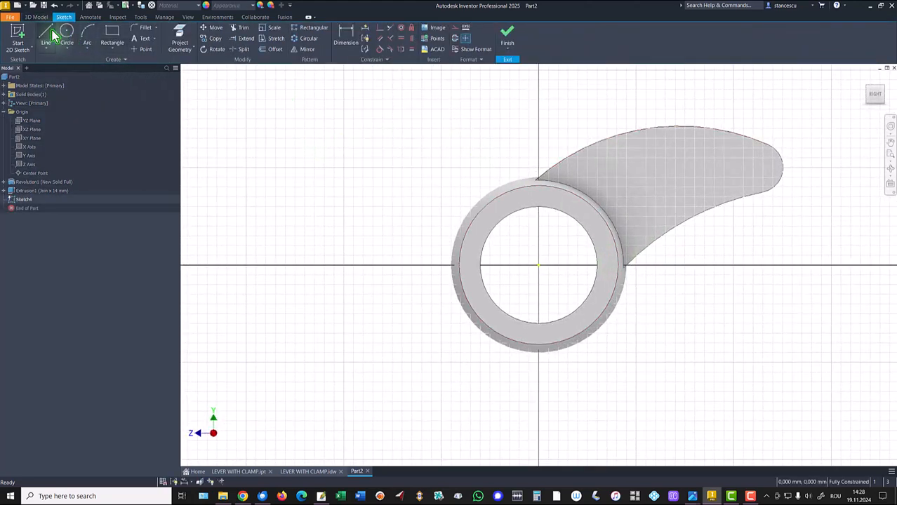
Sketch a centre-point arc of about 20 mm radius around the ring's centre, on the lever face just outside the hub.
{"action": "left_click", "coordinate": [87, 36]}
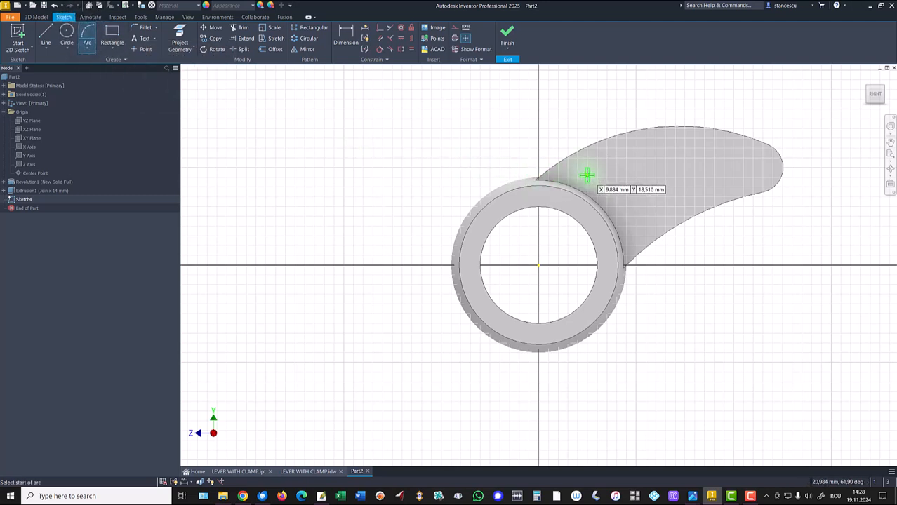
{"action": "left_click", "coordinate": [87, 47]}
{"action": "left_click", "coordinate": [103, 103]}
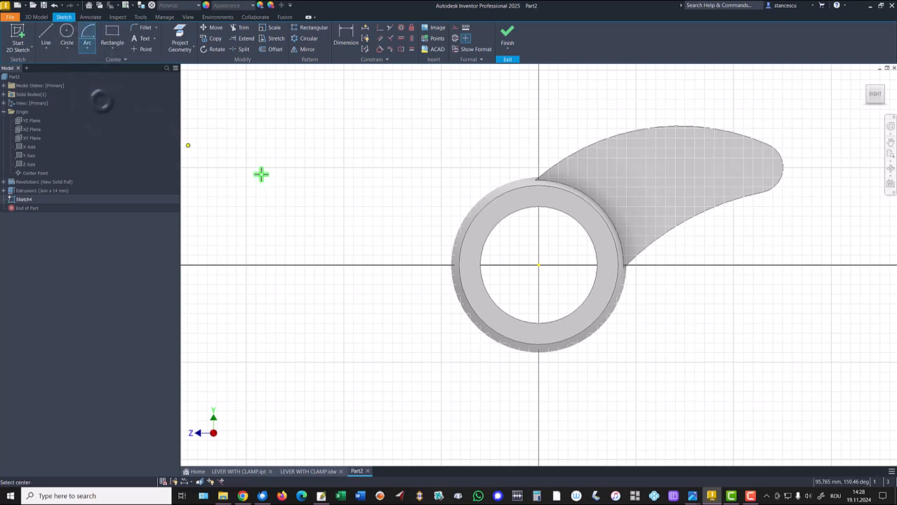
{"action": "left_click", "coordinate": [539, 266]}
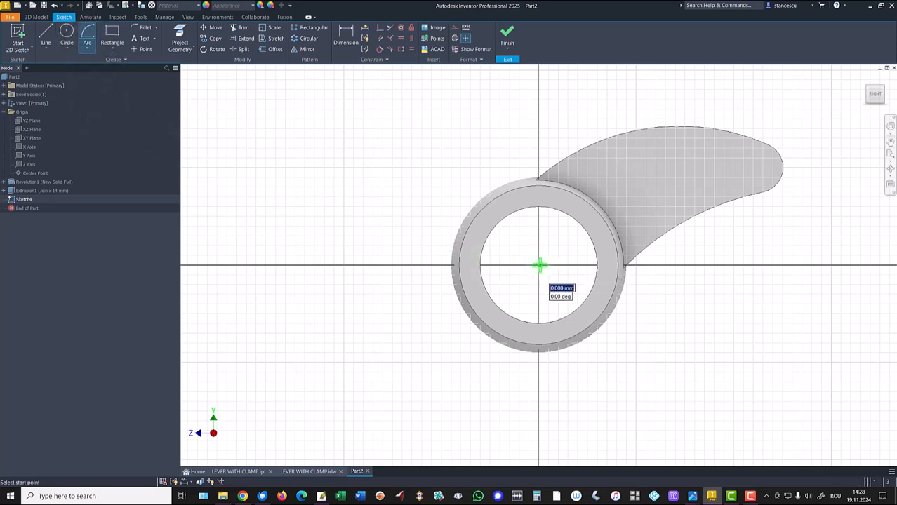
{"action": "left_click", "coordinate": [629, 225]}
{"action": "left_click", "coordinate": [584, 183]}
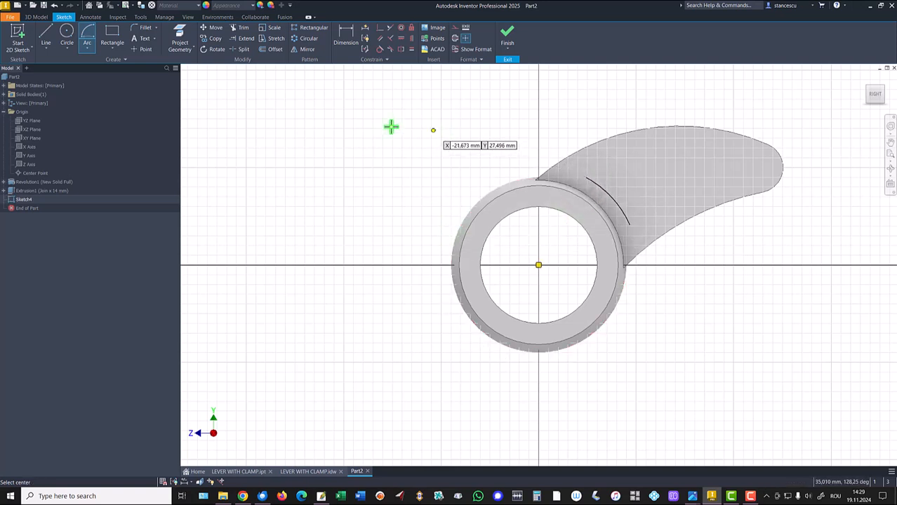
Draw a three-point arc of 30 mm radius from the first arc's upper end toward the lever's tip, spanning about 27 mm.
{"action": "left_click", "coordinate": [87, 49]}
{"action": "left_click", "coordinate": [106, 84]}
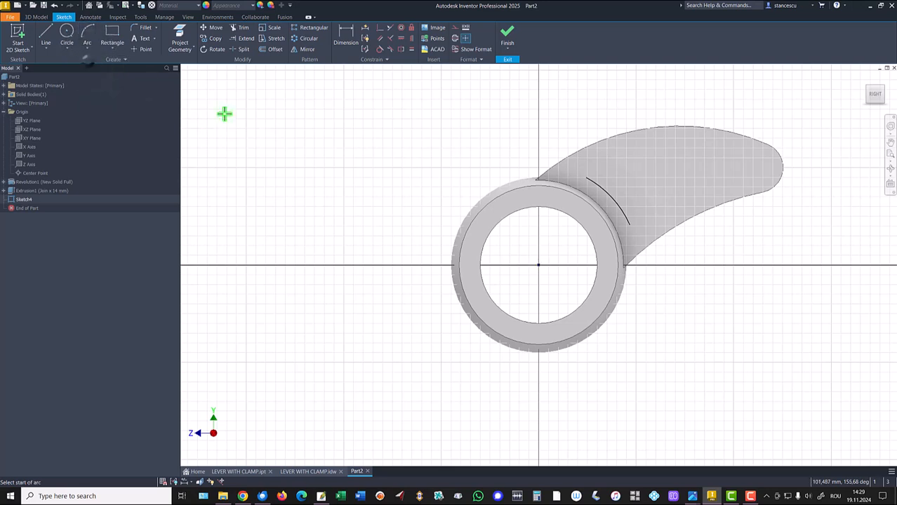
{"action": "left_click", "coordinate": [587, 178]}
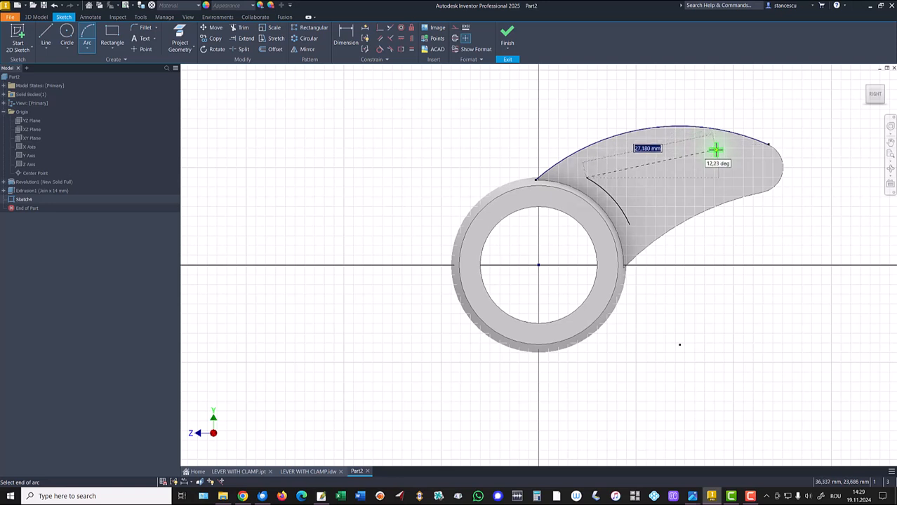
{"action": "left_click", "coordinate": [714, 149]}
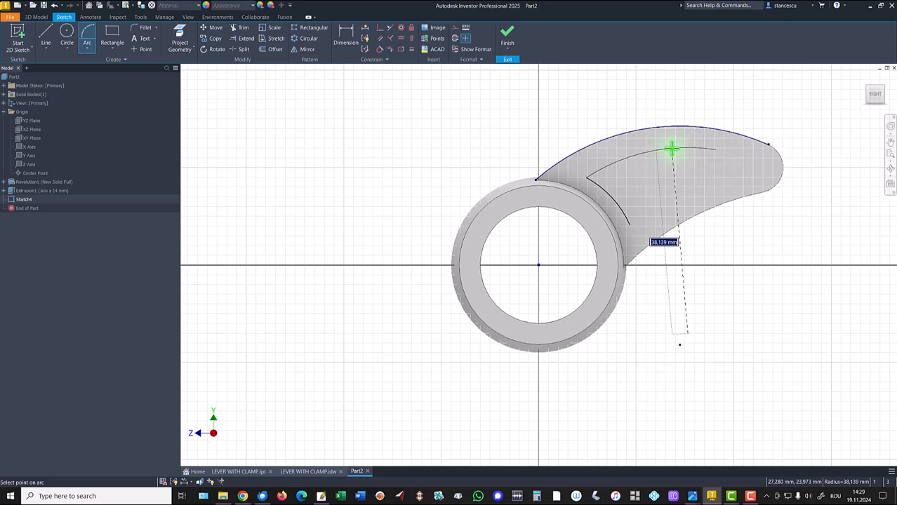
{"action": "type", "text": "30"}
{"action": "key", "text": "Return"}
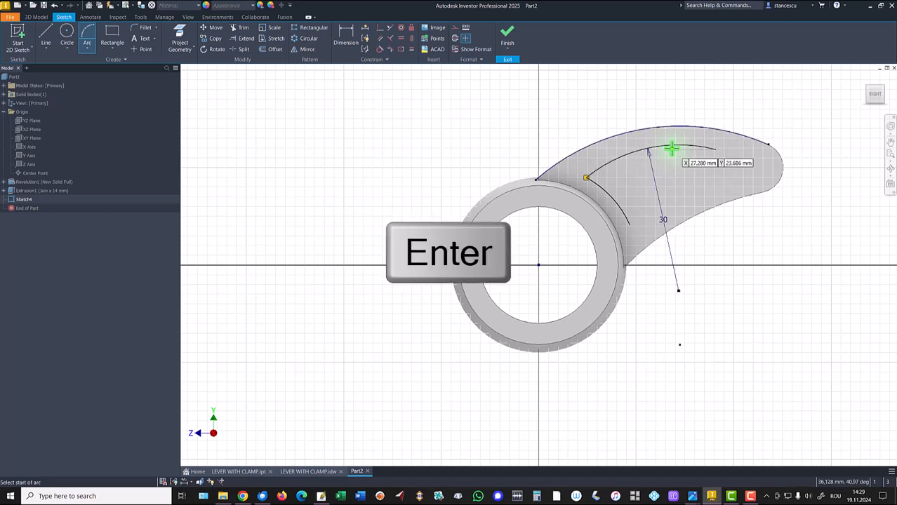
Close the pocket profile with a 50 mm radius arc from the upper arc's outer end to the hub-side arc's lower end.
{"action": "left_click", "coordinate": [715, 149]}
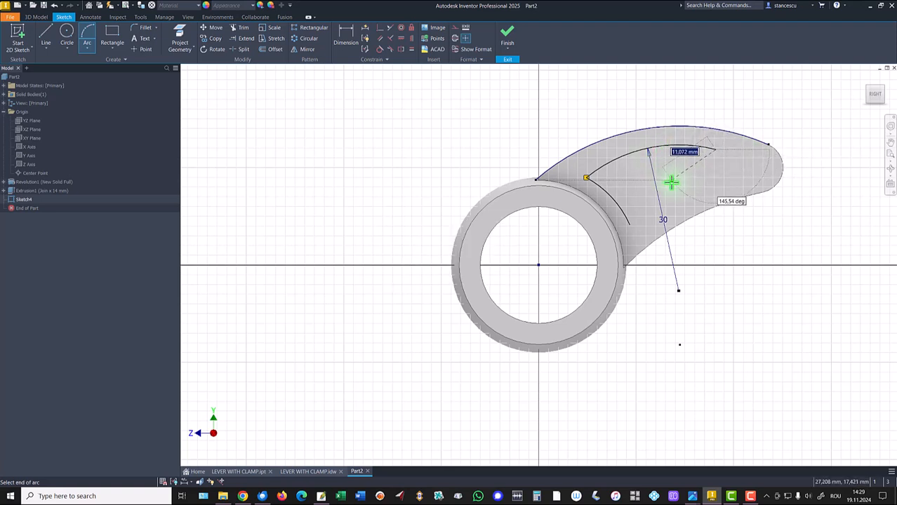
{"action": "left_click", "coordinate": [631, 224]}
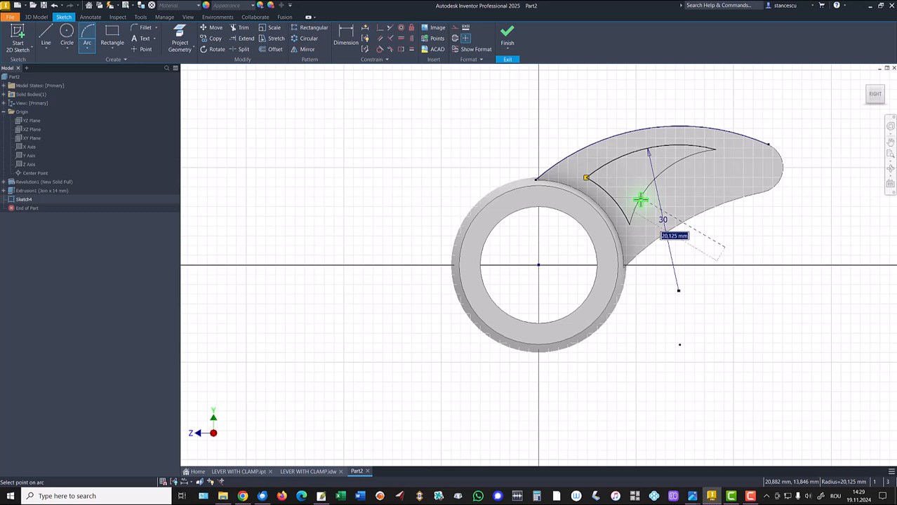
{"action": "type", "text": "50"}
{"action": "key", "text": "Return"}
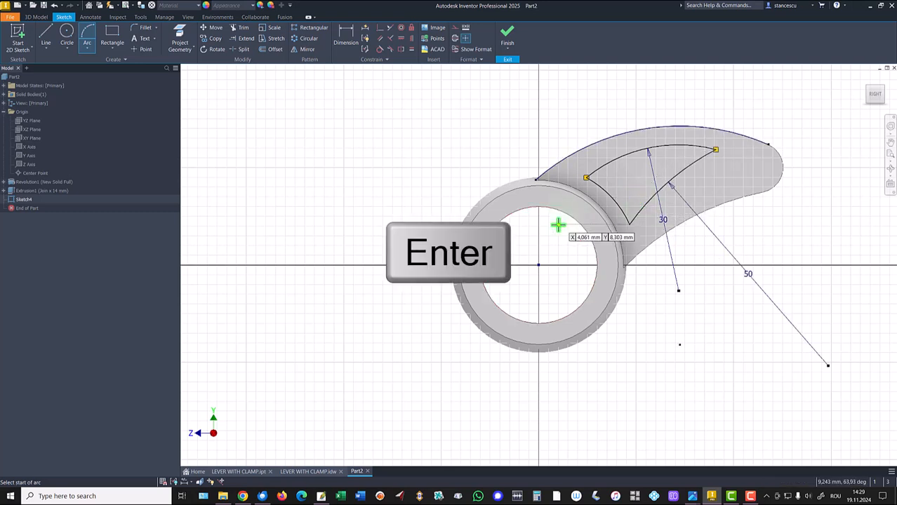
{"action": "left_click", "coordinate": [588, 179]}
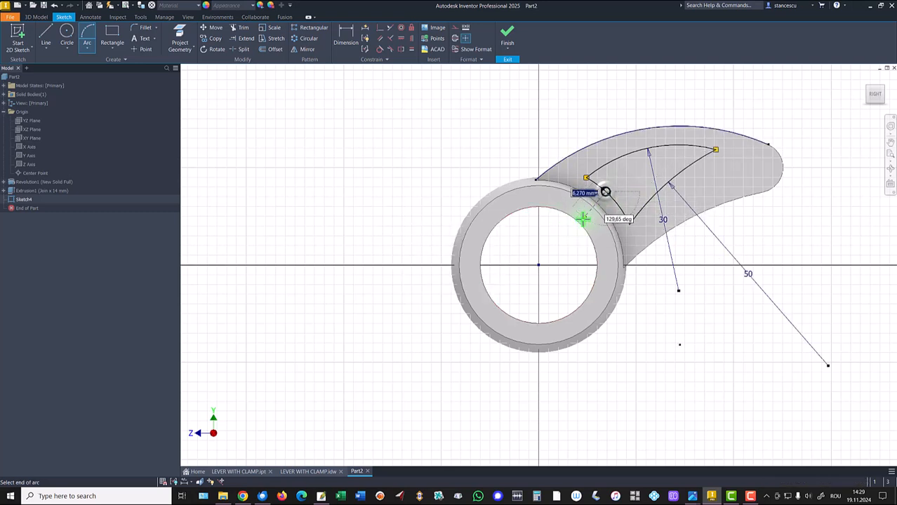
{"action": "key", "text": "Escape"}
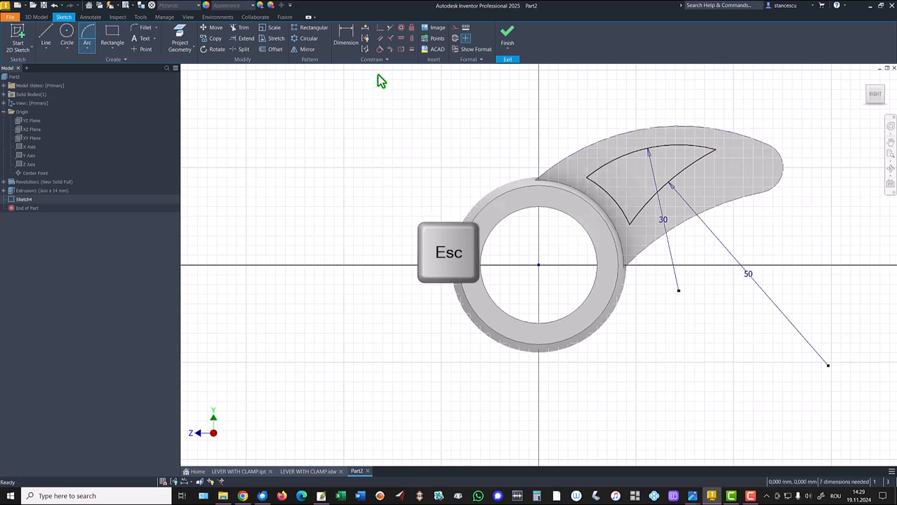
Dimension the radius of the pocket's hub-side arc as 21 mm.
{"action": "left_click", "coordinate": [345, 35]}
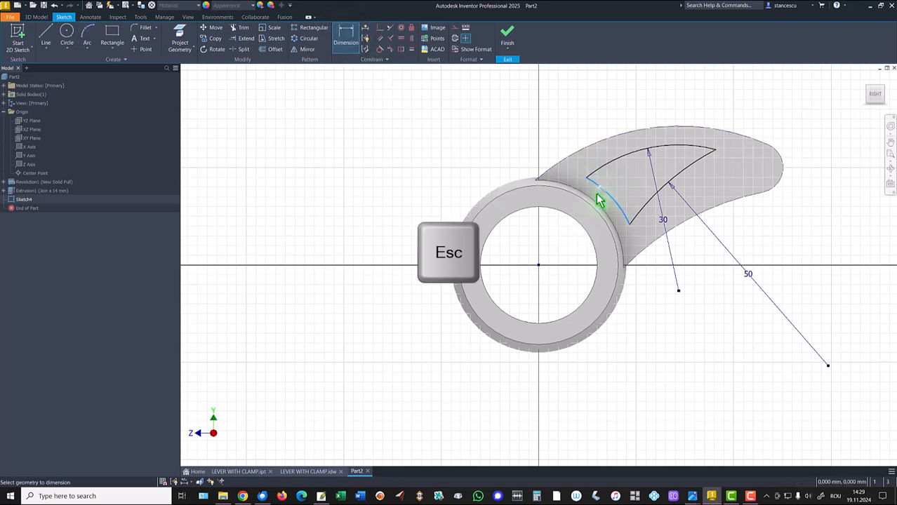
{"action": "left_click", "coordinate": [601, 190]}
{"action": "left_click", "coordinate": [567, 239]}
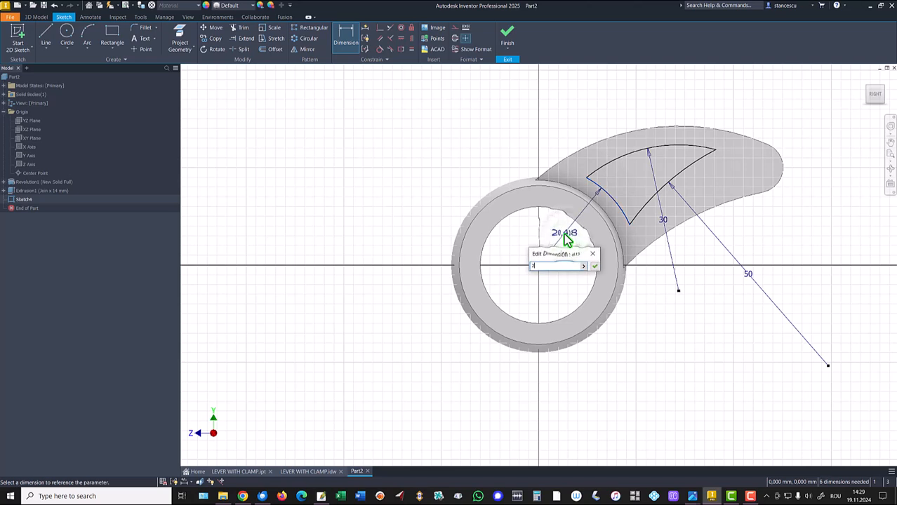
{"action": "key", "text": "Return"}
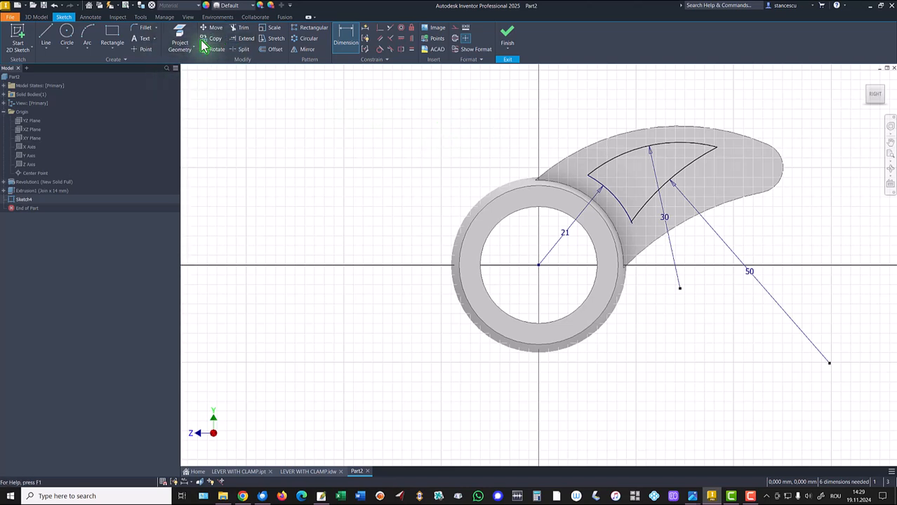
Round the three corners of the pocket profile with 2 mm sketch fillets.
{"action": "left_click", "coordinate": [149, 33]}
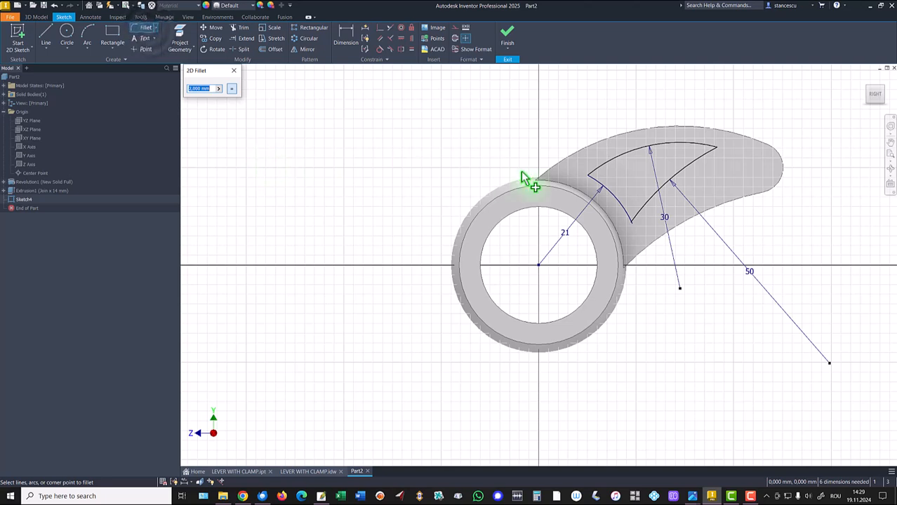
{"action": "left_click", "coordinate": [594, 178]}
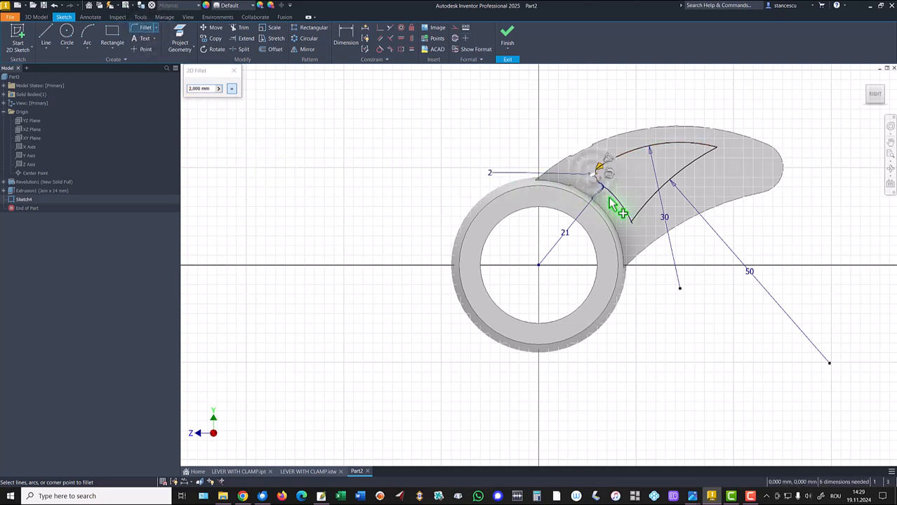
{"action": "left_click", "coordinate": [642, 213]}
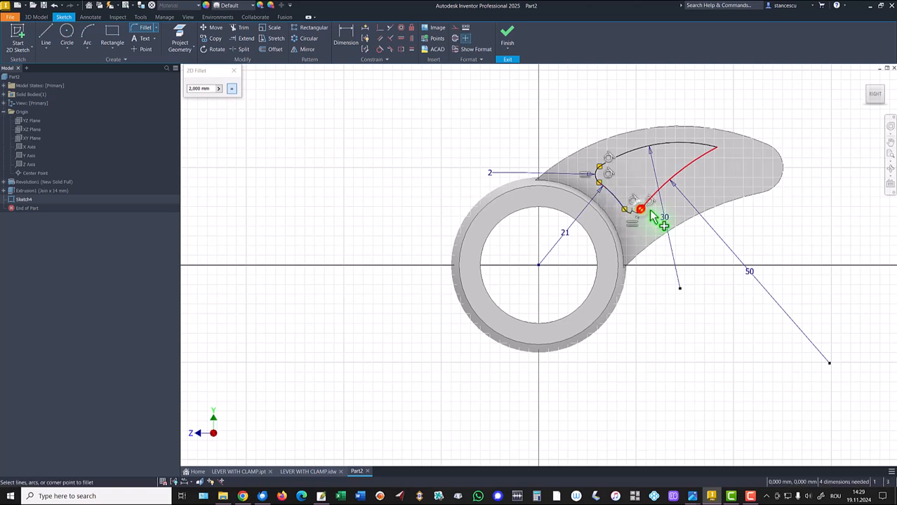
{"action": "left_click", "coordinate": [701, 149]}
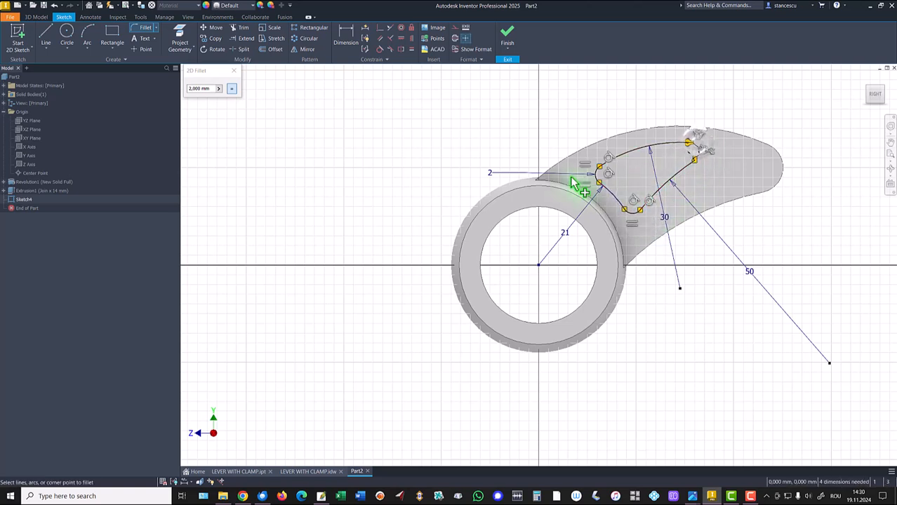
Dimension the horizontal distance from the ring's centre to the pocket's upper hub-side fillet centre as 14 mm.
{"action": "left_click", "coordinate": [346, 35]}
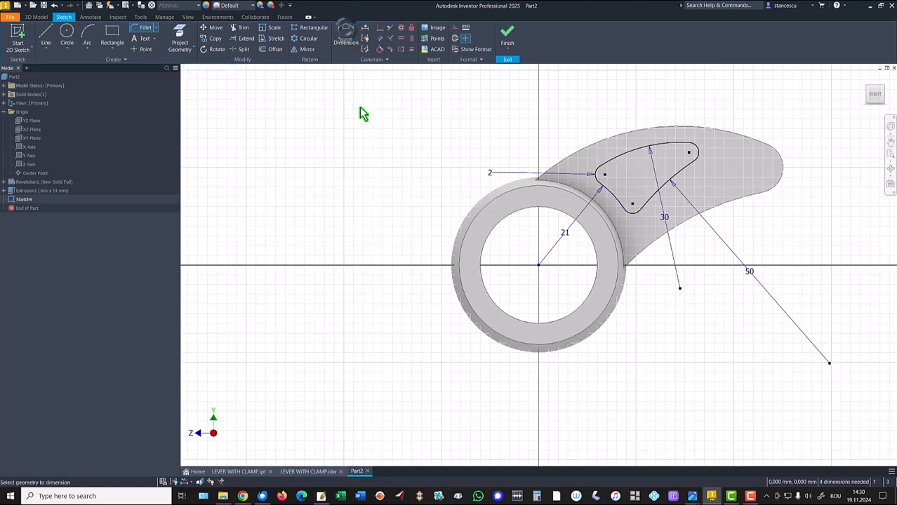
{"action": "left_click", "coordinate": [605, 175]}
{"action": "left_click", "coordinate": [538, 266]}
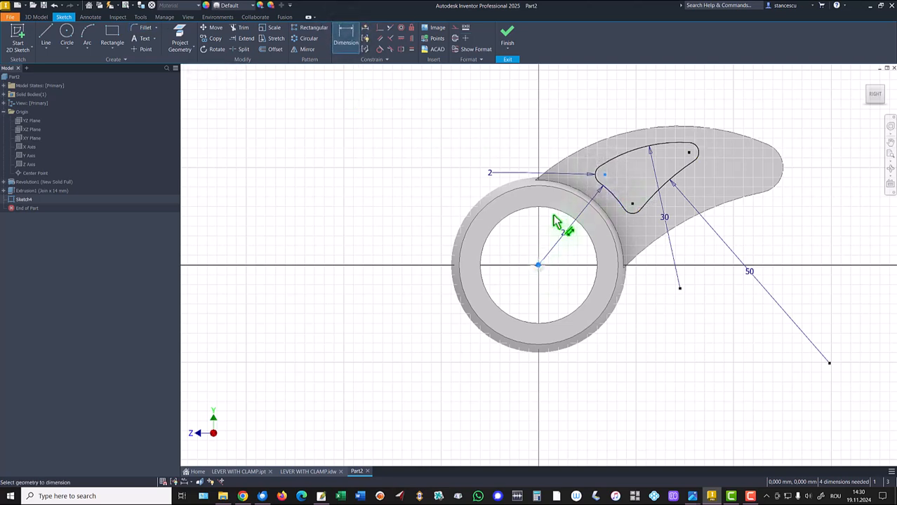
{"action": "left_click", "coordinate": [566, 117]}
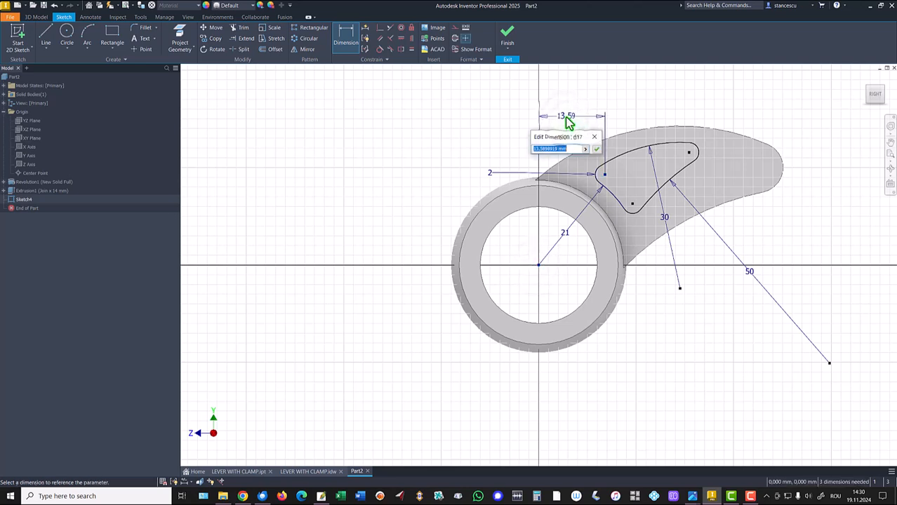
{"action": "key", "text": "Return"}
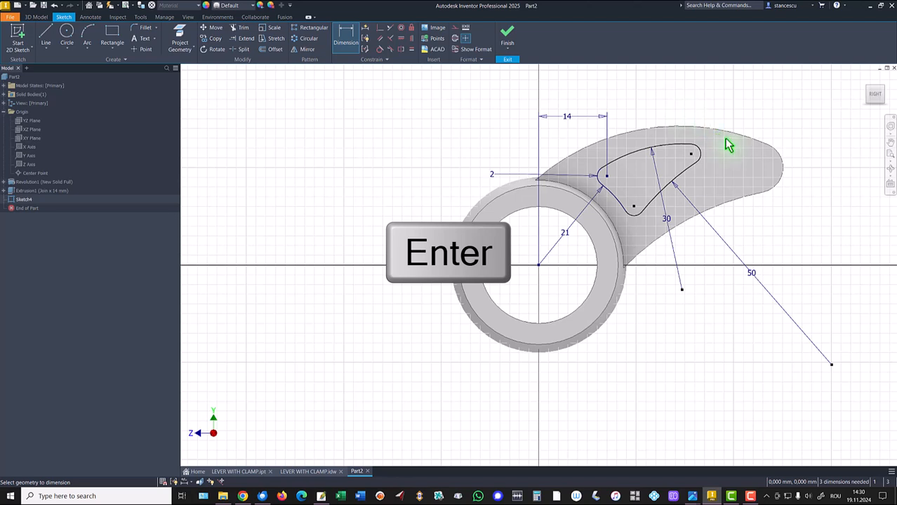
Dimension the horizontal distance from the ring's centre to the pocket's tip-side fillet centre as 35 mm.
{"action": "left_click", "coordinate": [691, 155]}
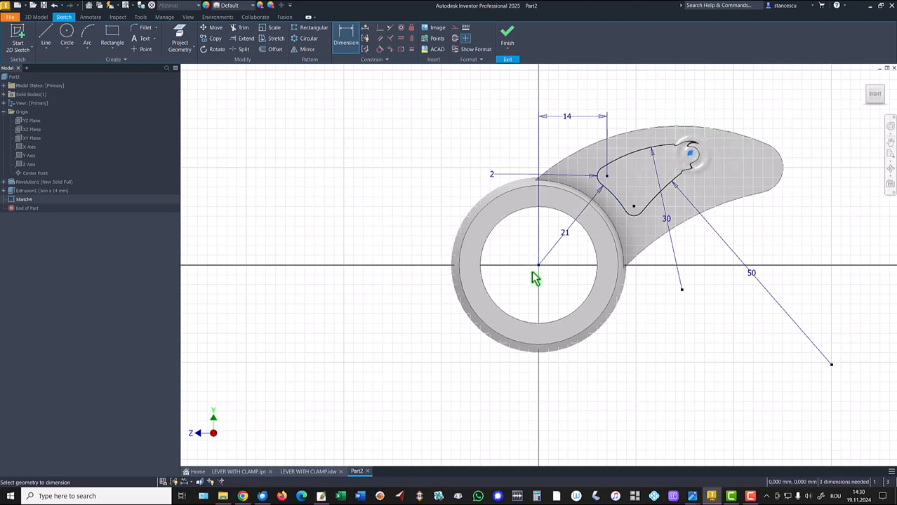
{"action": "left_click", "coordinate": [539, 266]}
{"action": "left_click", "coordinate": [580, 99]}
{"action": "type", "text": "35"}
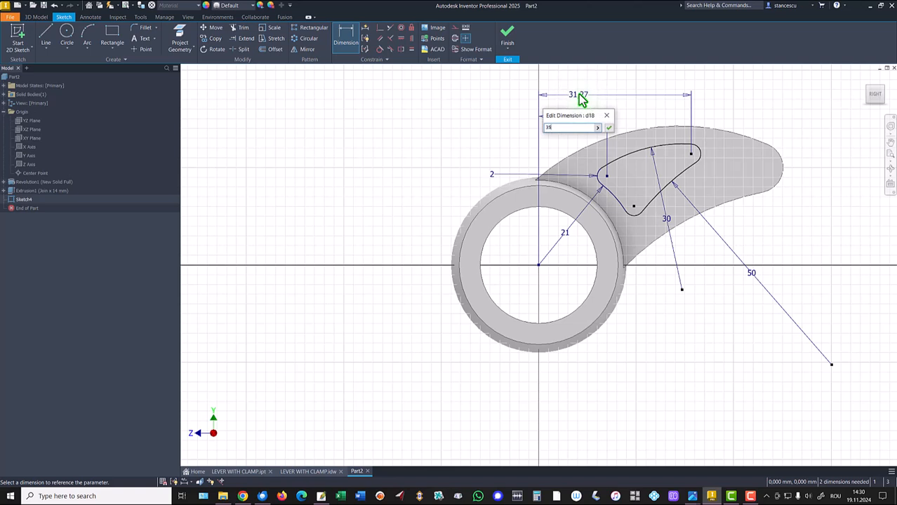
{"action": "key", "text": "Return"}
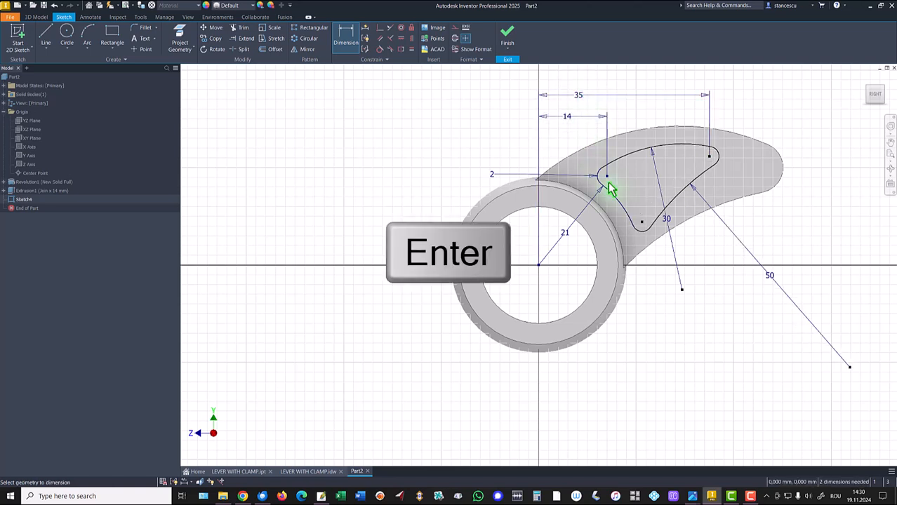
Dimension the horizontal distance from the ring's centre to the pocket's lower fillet centre as 20 mm.
{"action": "left_click", "coordinate": [641, 223]}
{"action": "left_click", "coordinate": [540, 265]}
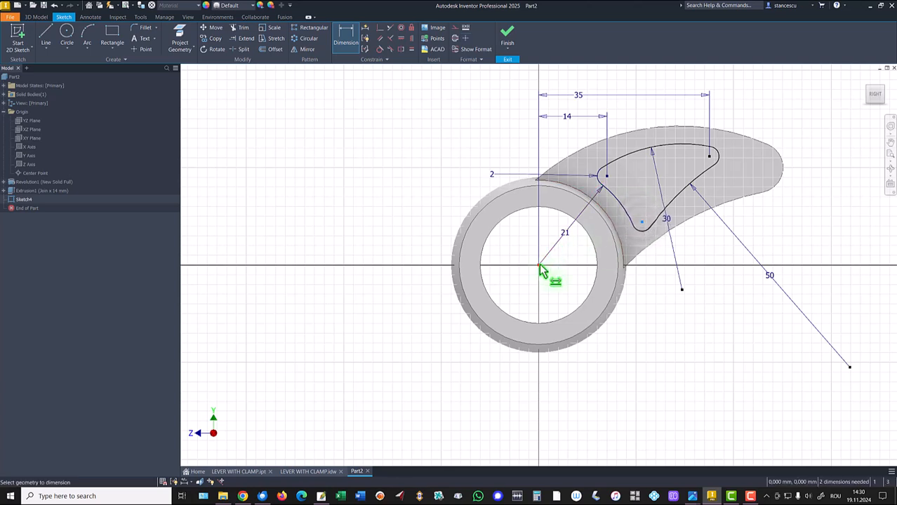
{"action": "left_click", "coordinate": [569, 287]}
{"action": "type", "text": "20"}
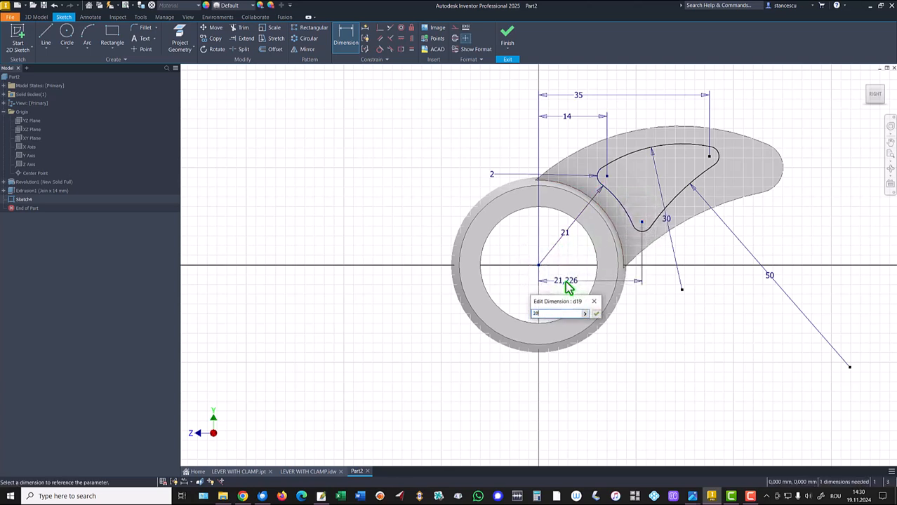
{"action": "key", "text": "Return"}
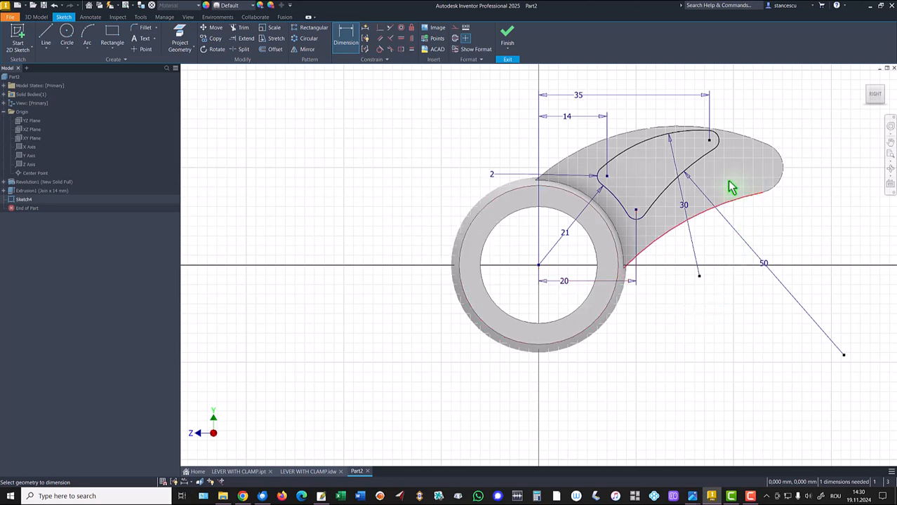
Dimension the vertical distance from the ring's centre to the pocket's tip-side fillet centre as 20 mm.
{"action": "left_click", "coordinate": [710, 141]}
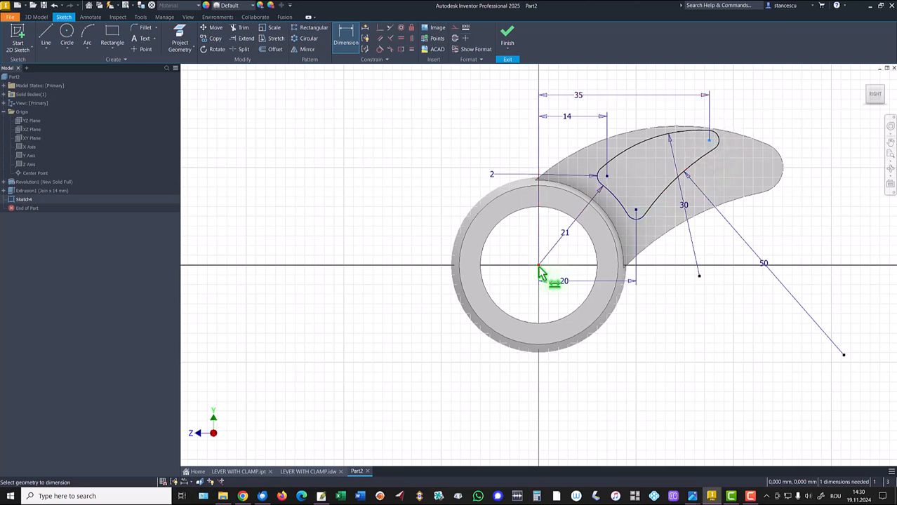
{"action": "left_click", "coordinate": [660, 253]}
{"action": "left_click", "coordinate": [826, 217]}
{"action": "type", "text": "26"}
{"action": "key", "text": "Return"}
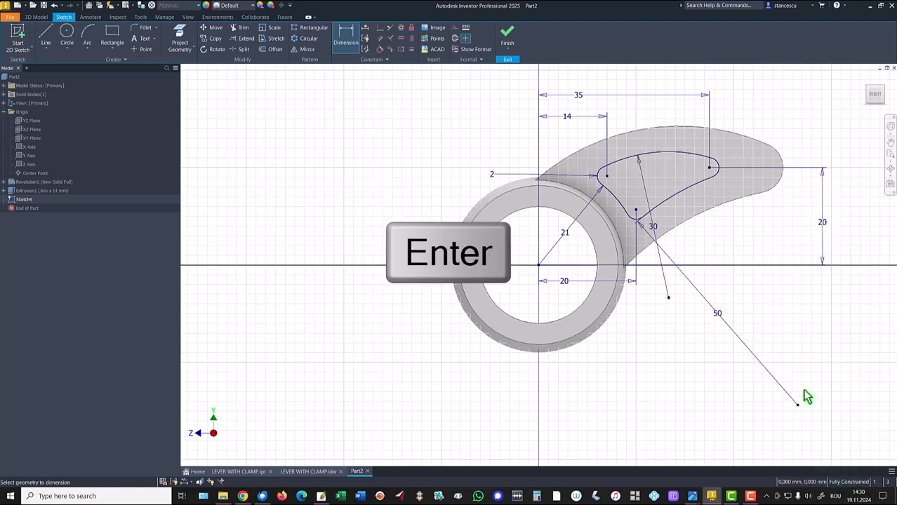
Finish the sketch and extrude the pocket profile as a 2 mm deep cut into the lever arm.
{"action": "left_click", "coordinate": [508, 36]}
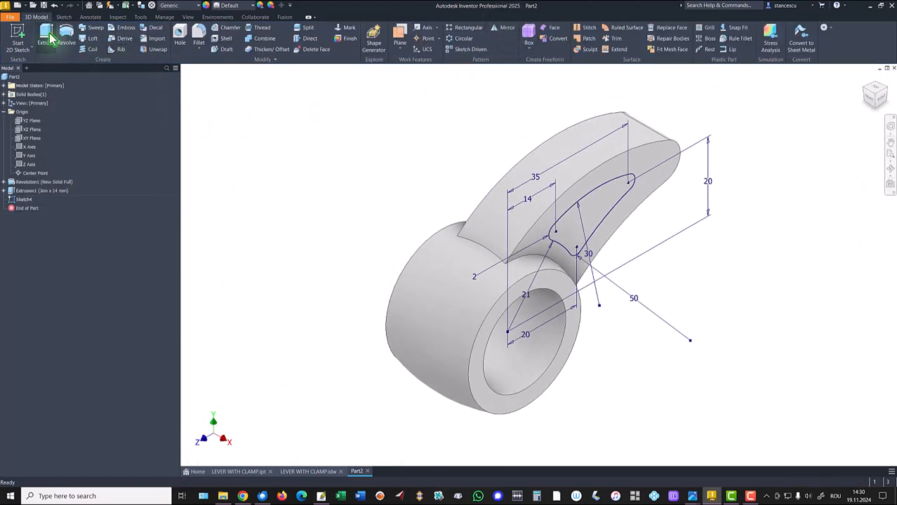
{"action": "left_click", "coordinate": [48, 34]}
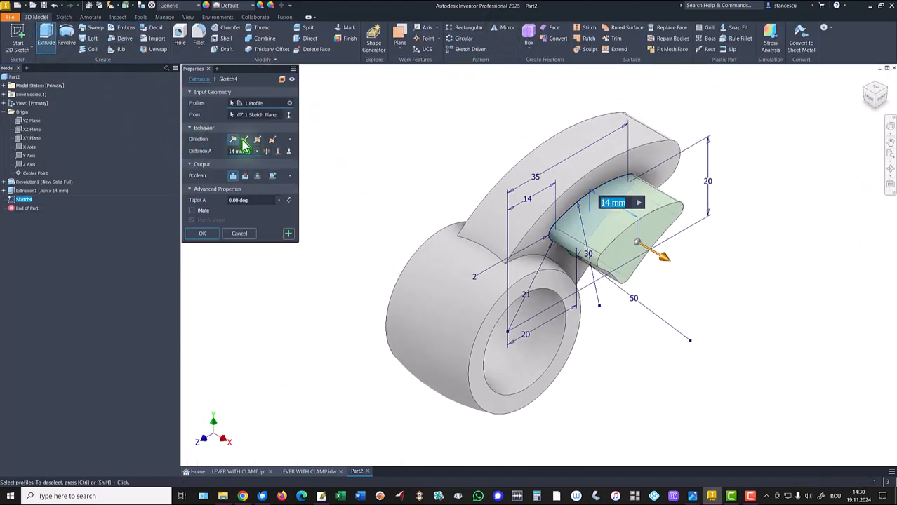
{"action": "left_click", "coordinate": [244, 141]}
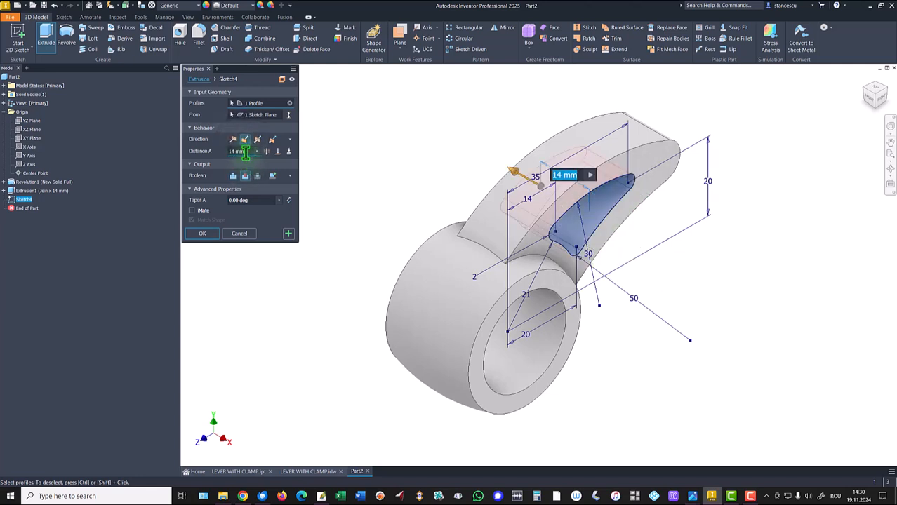
{"action": "left_click", "coordinate": [245, 153]}
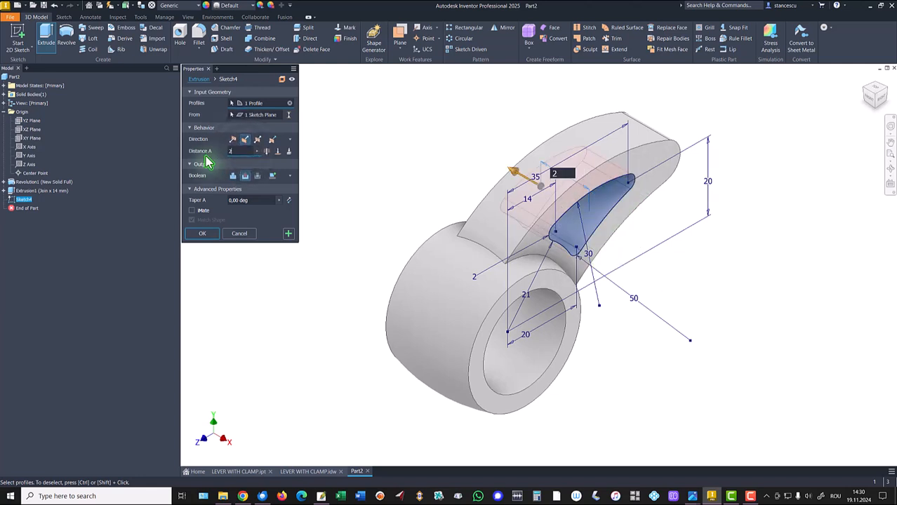
{"action": "left_click", "coordinate": [200, 235]}
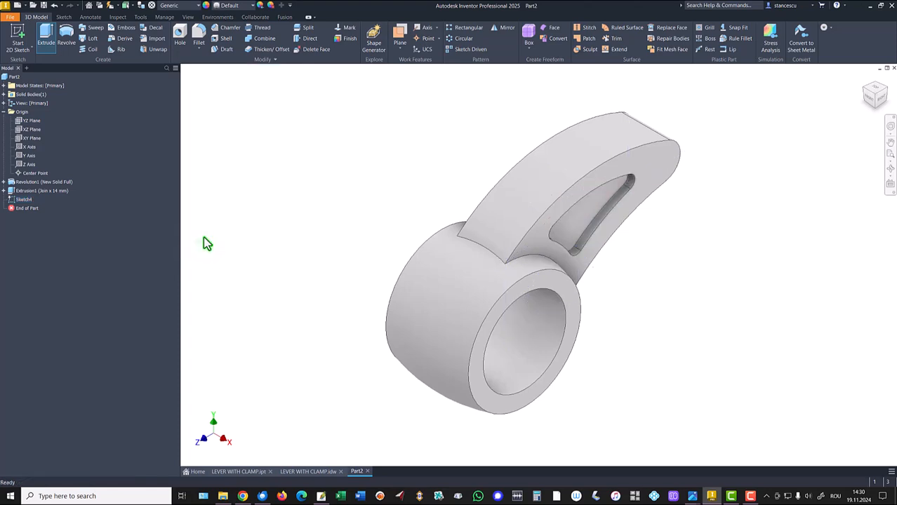
Check the fillet note on the drawing and fillet the edges of the pocket's floor face with a 2 mm radius.
{"action": "left_click", "coordinate": [308, 472]}
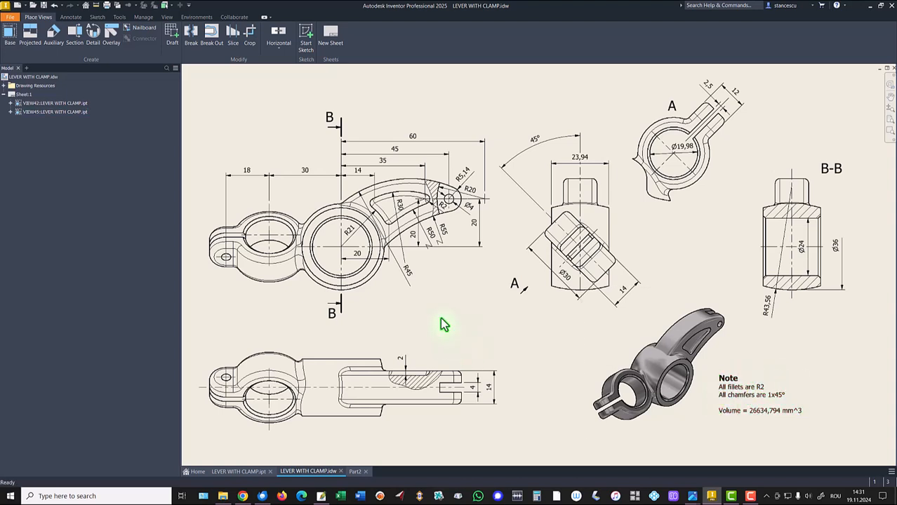
{"action": "left_click", "coordinate": [354, 471]}
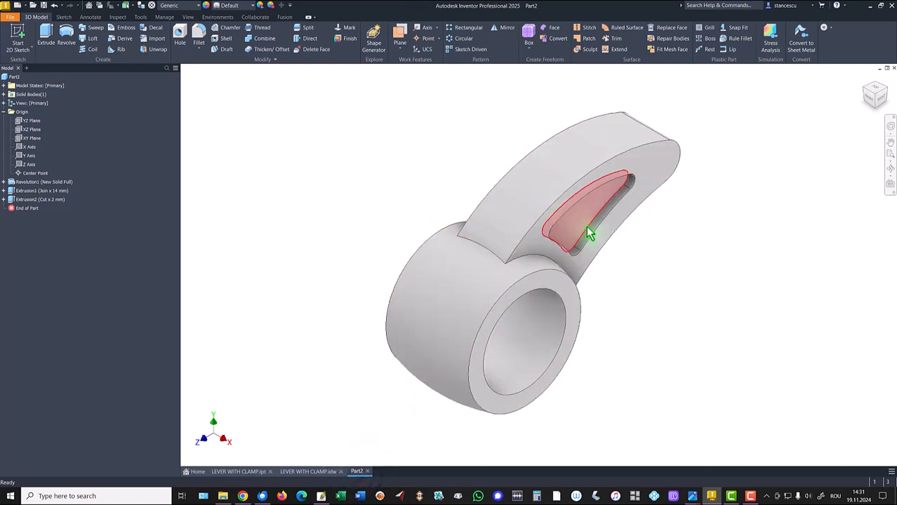
{"action": "left_click", "coordinate": [591, 224]}
{"action": "key", "text": "f"}
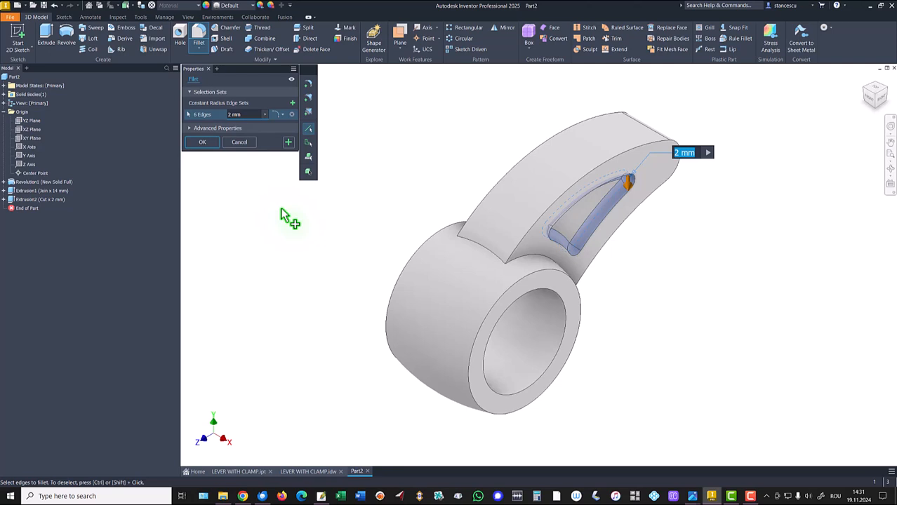
{"action": "left_click", "coordinate": [203, 142]}
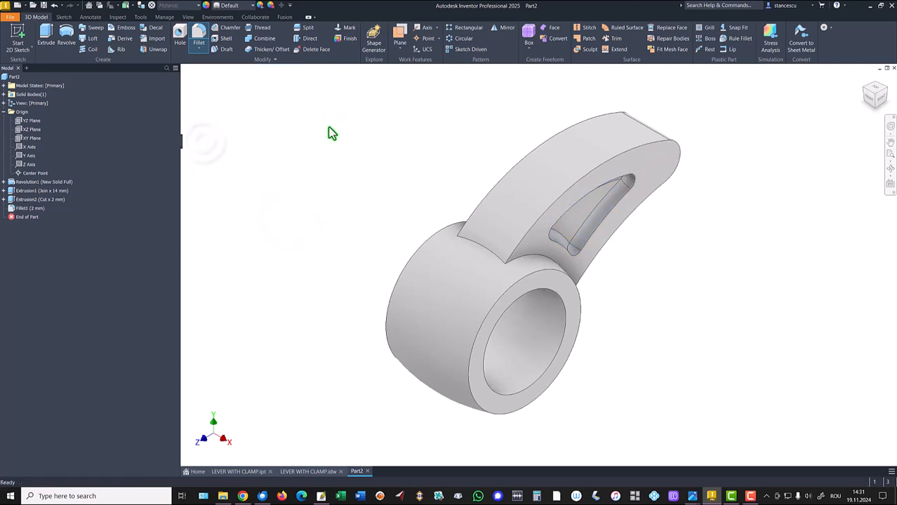
Mirror the pocket cut and its fillet about the YZ plane to the arm's opposite face, and restore the home view.
{"action": "left_click", "coordinate": [506, 35]}
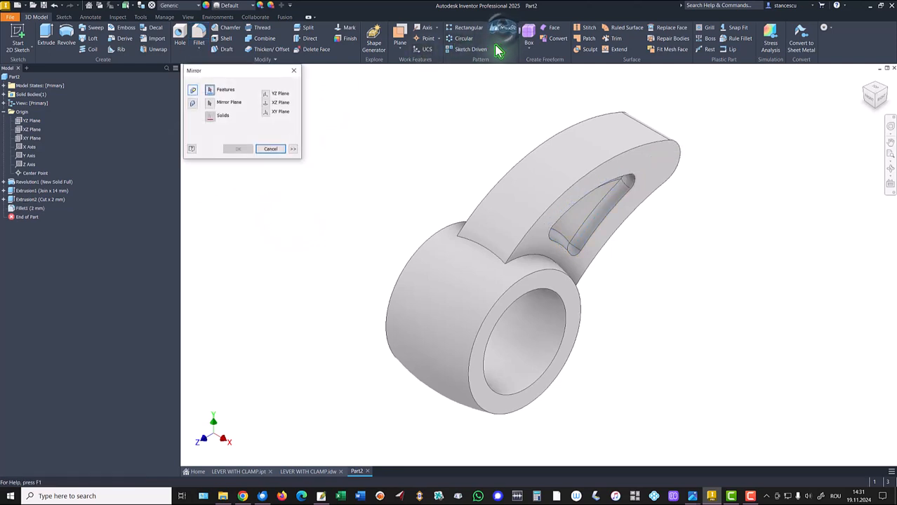
{"action": "left_click", "coordinate": [27, 208]}
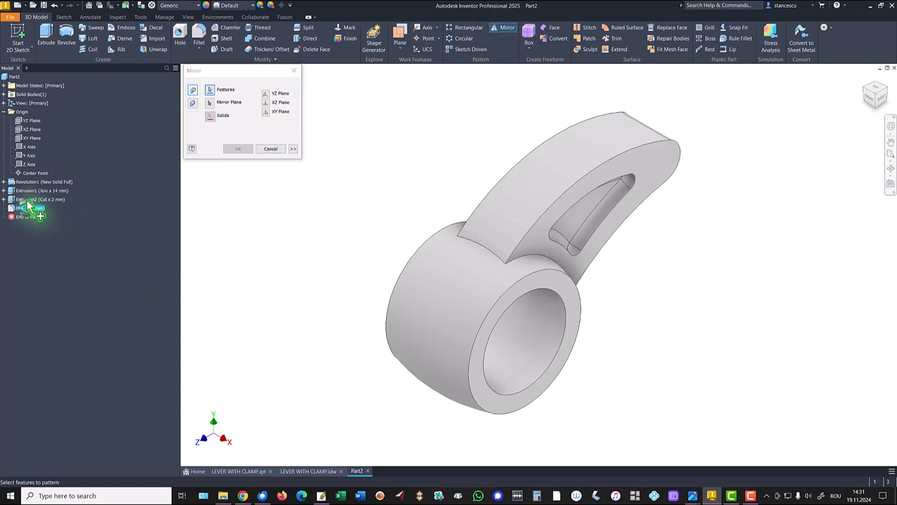
{"action": "left_click", "coordinate": [26, 200]}
{"action": "left_click", "coordinate": [209, 104]}
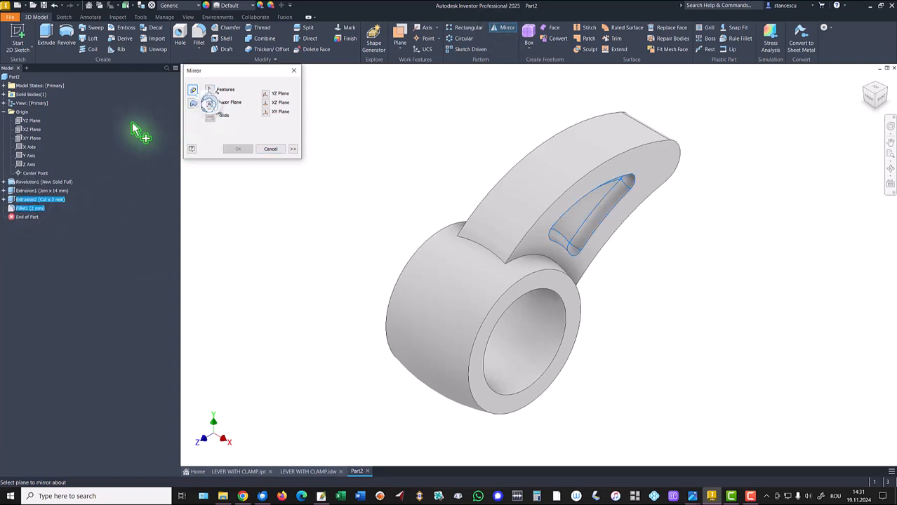
{"action": "left_click", "coordinate": [31, 121]}
{"action": "middle_click_drag", "start_coordinate": [279, 187], "coordinate": [517, 165], "text": "shift"}
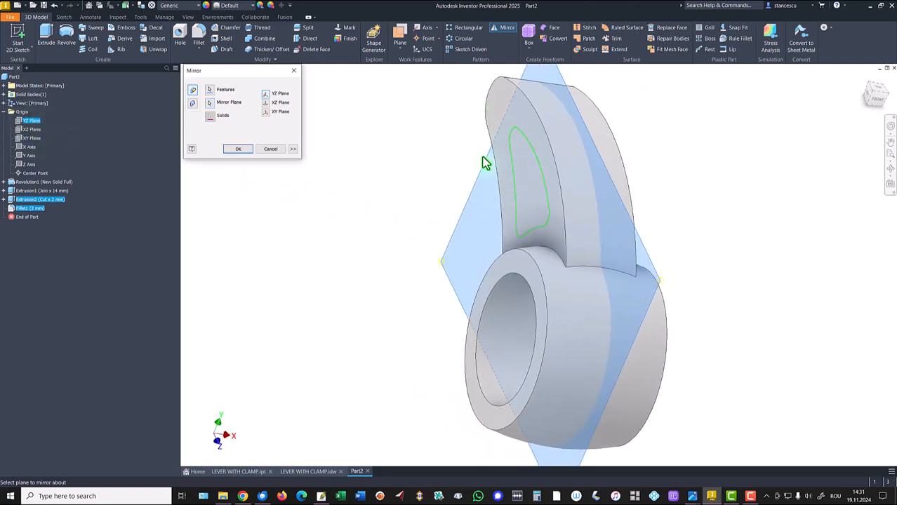
{"action": "left_click", "coordinate": [235, 150]}
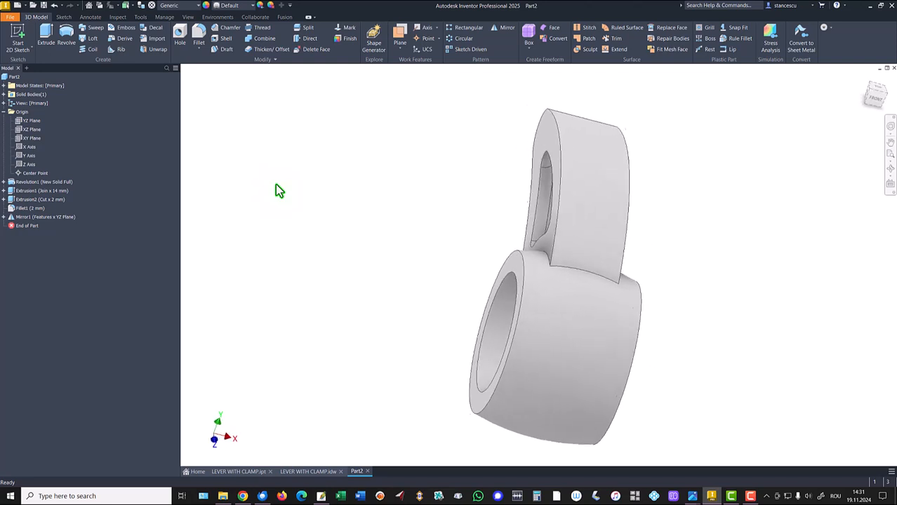
{"action": "key", "text": "F6"}
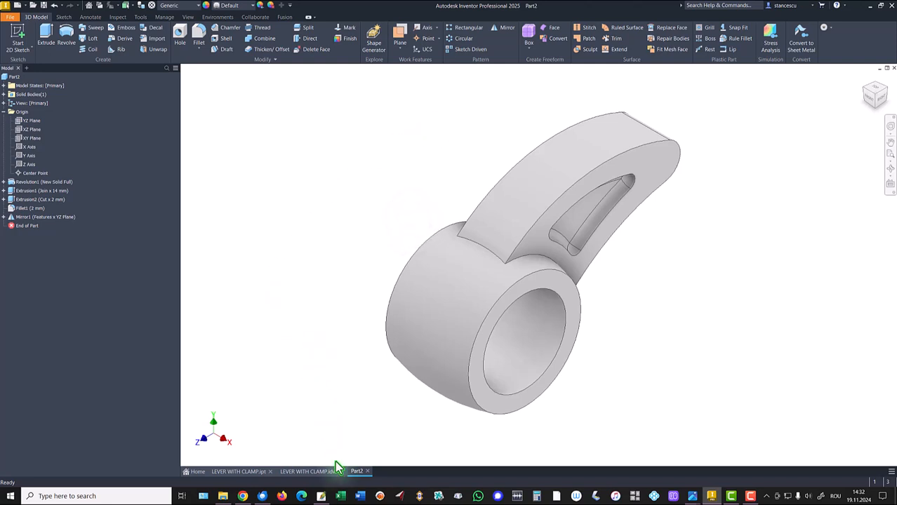
Examine the hole and slot at the lever's tip in the LEVER WITH CLAMP drawing and the finished reference part.
{"action": "left_click", "coordinate": [309, 472]}
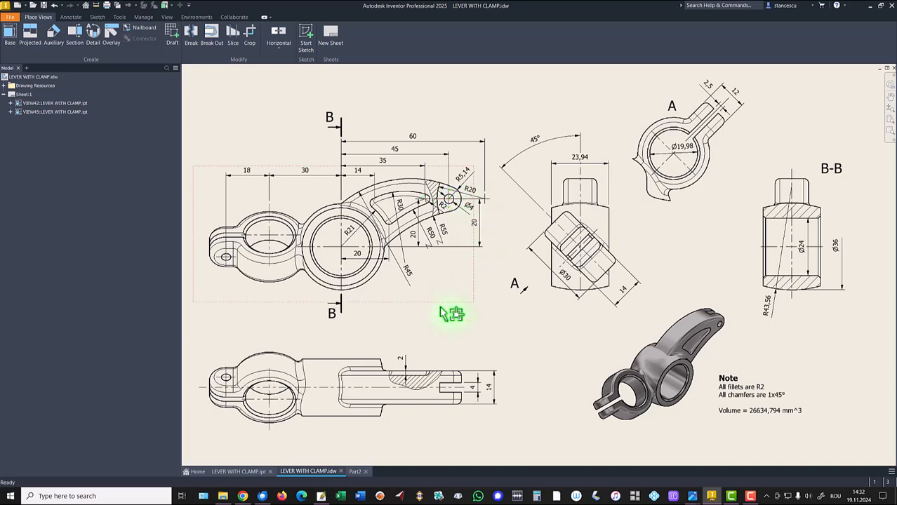
{"action": "left_click", "coordinate": [253, 471]}
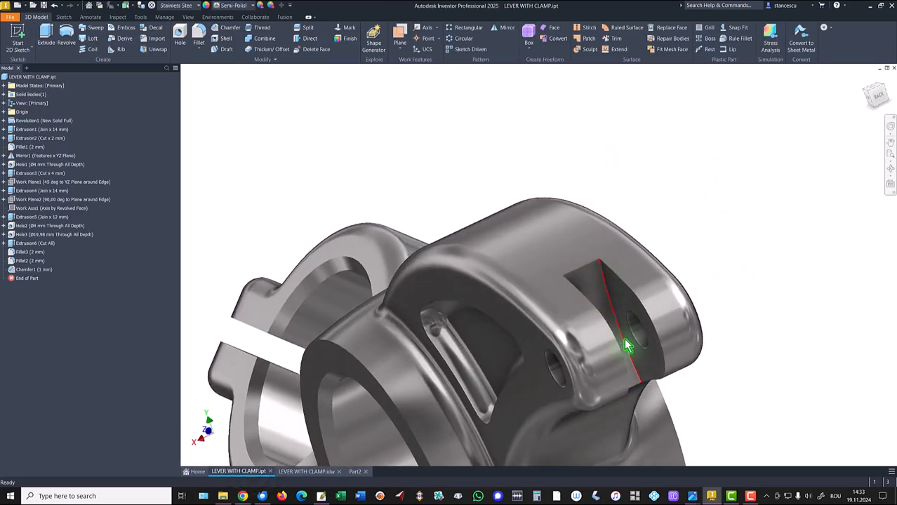
{"action": "key", "text": "F6"}
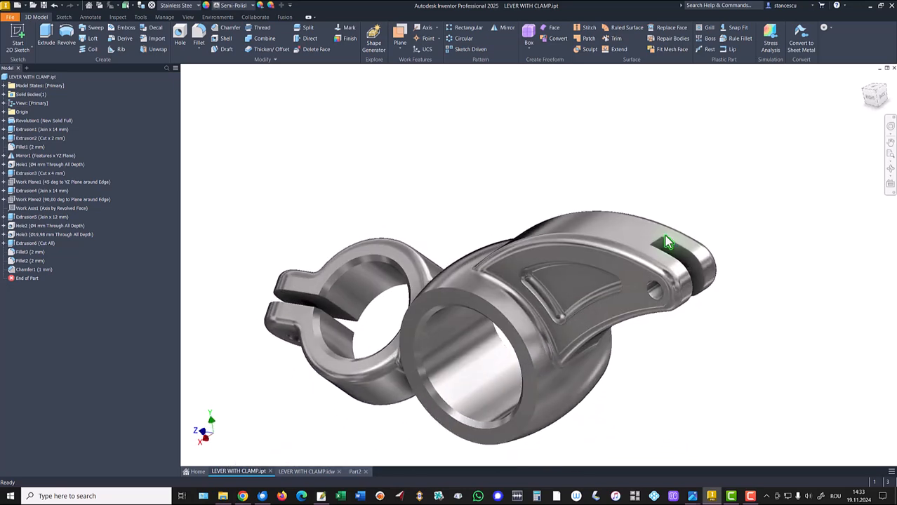
{"action": "left_click", "coordinate": [307, 471]}
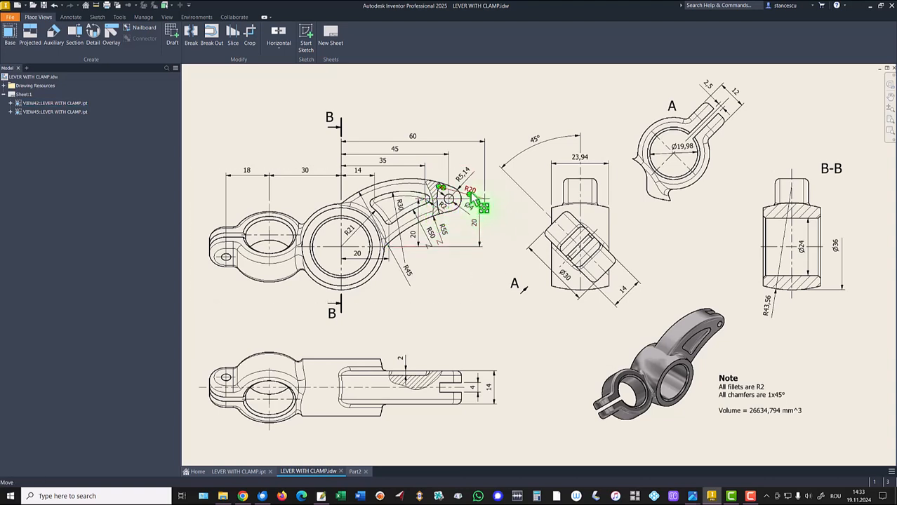
Start a sketch on the new part's YZ plane, slice the graphics, and draw a 40 mm diameter circle beyond the lever's tip.
{"action": "left_click", "coordinate": [359, 471]}
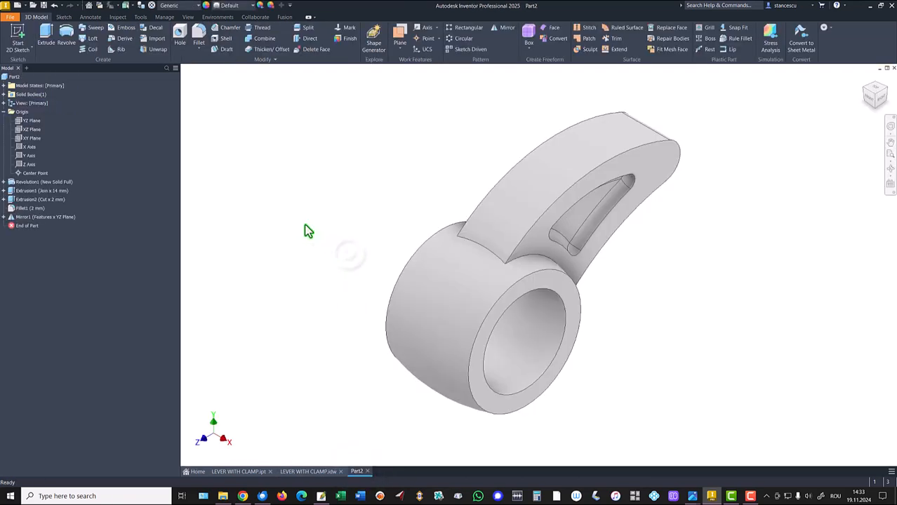
{"action": "left_click", "coordinate": [31, 122]}
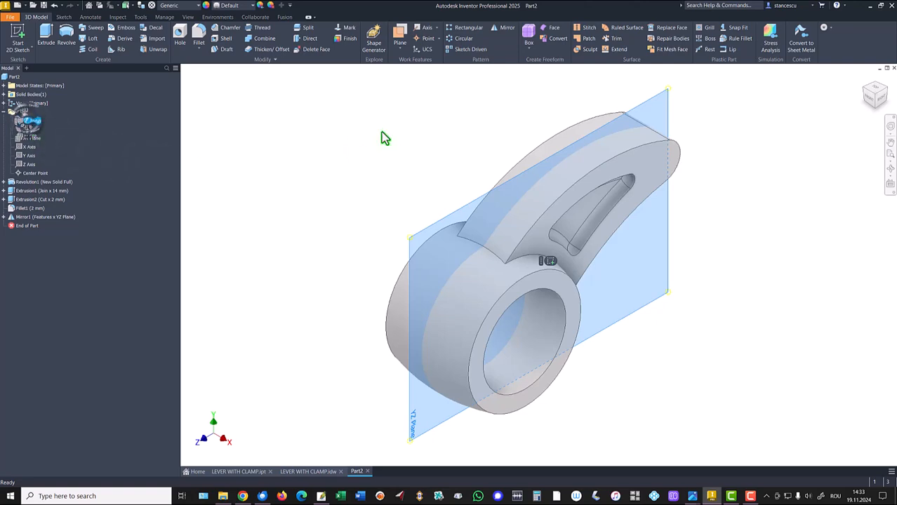
{"action": "left_click", "coordinate": [547, 262]}
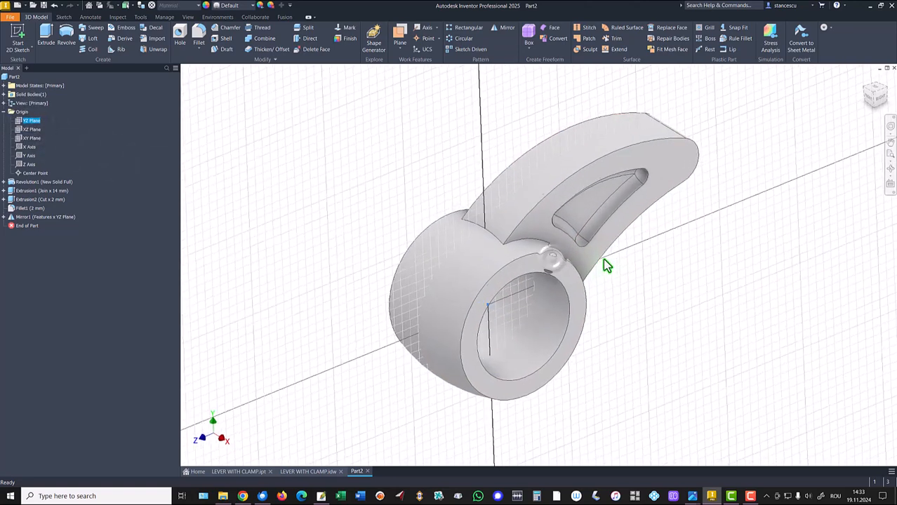
{"action": "middle_click_drag", "start_coordinate": [699, 262], "coordinate": [557, 316]}
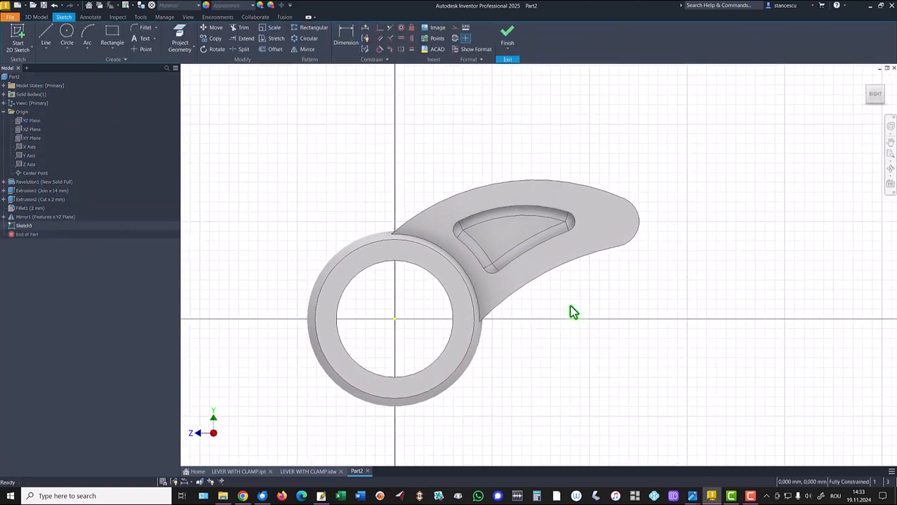
{"action": "key", "text": "F7"}
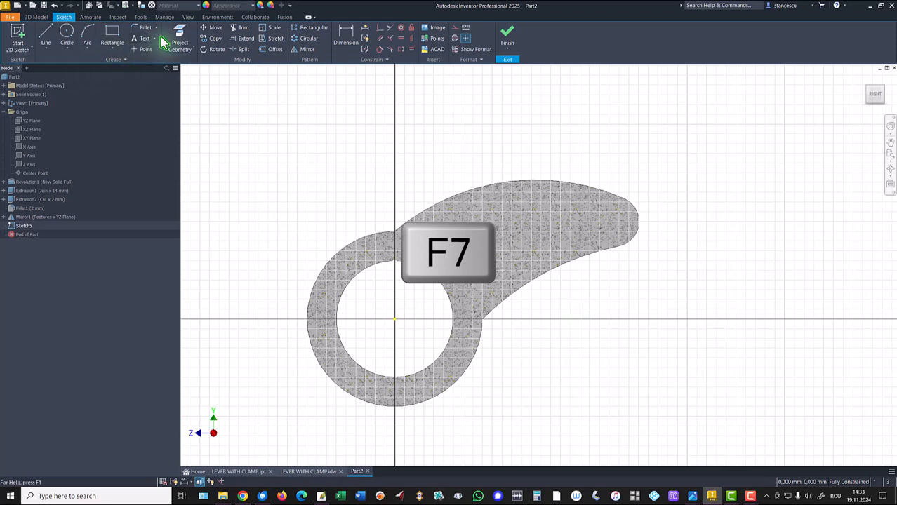
{"action": "left_click", "coordinate": [65, 40]}
{"action": "left_click", "coordinate": [751, 217]}
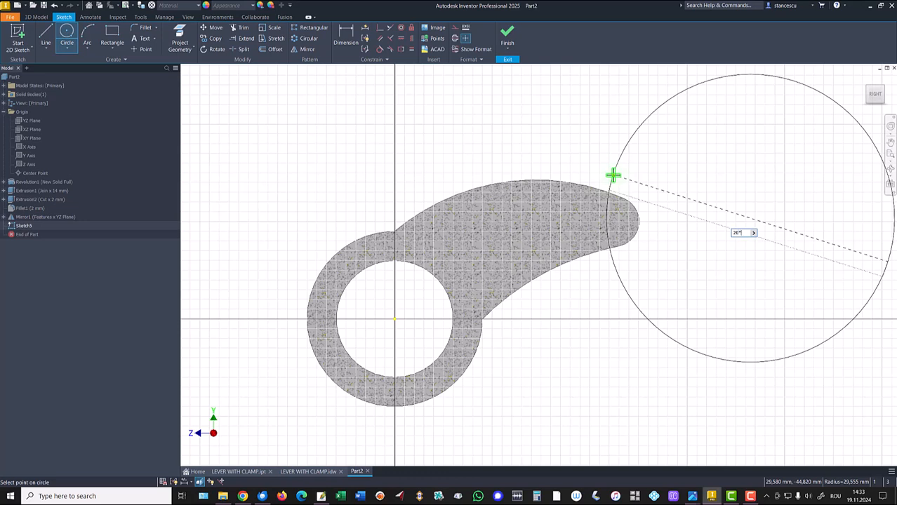
{"action": "key", "text": "Return"}
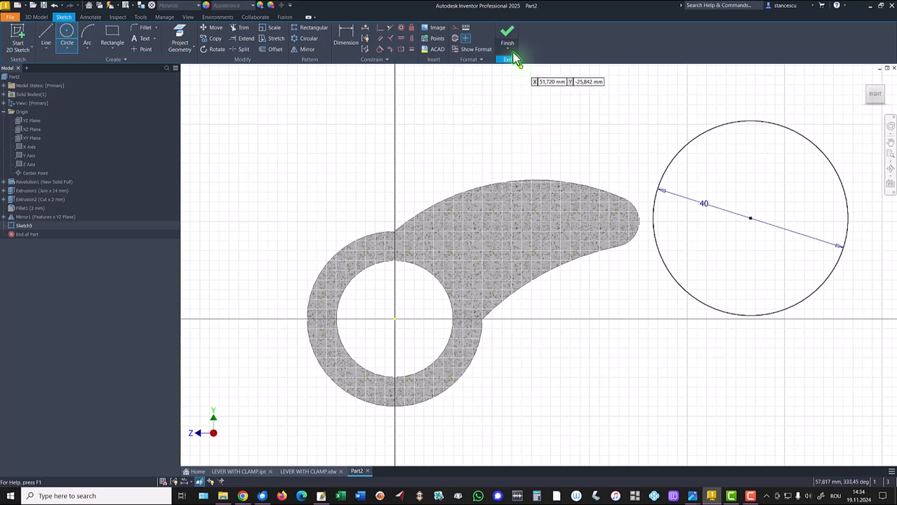
Dimension the circle's centre 60 mm horizontally from the sketch origin.
{"action": "left_click", "coordinate": [353, 38]}
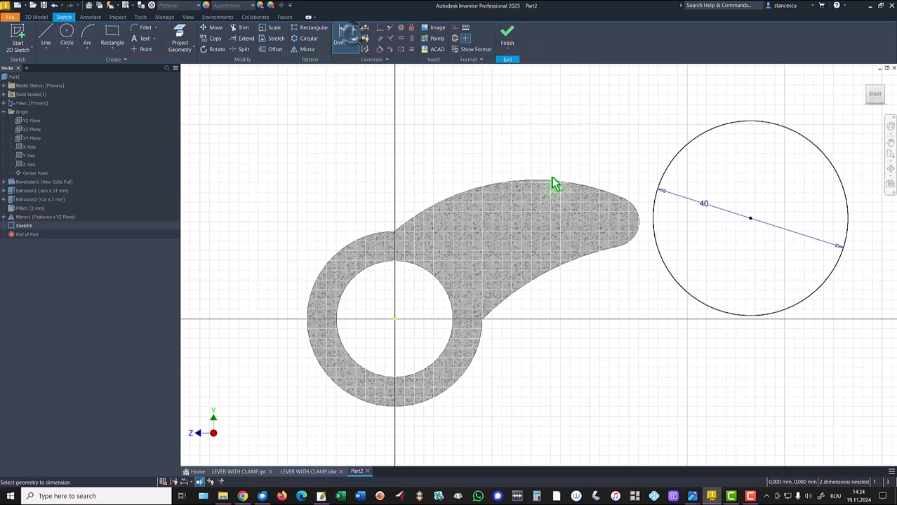
{"action": "left_click", "coordinate": [750, 219]}
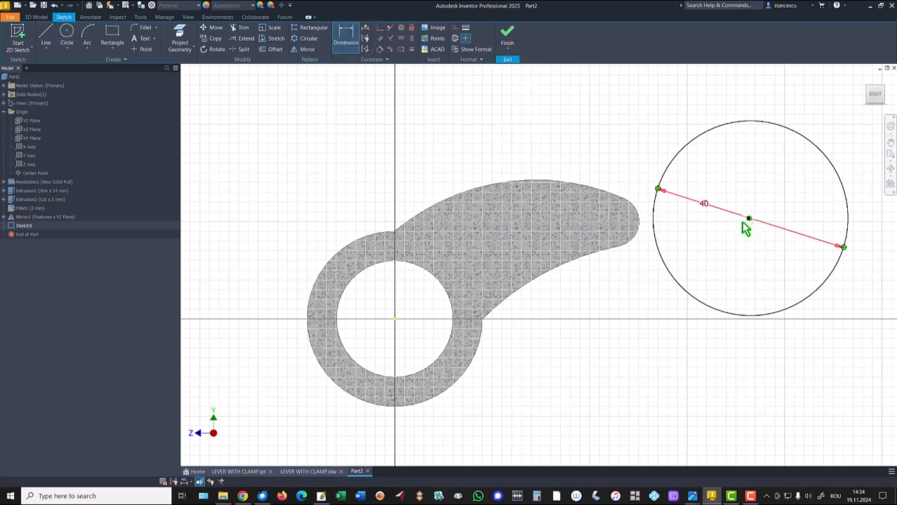
{"action": "left_click", "coordinate": [393, 319]}
{"action": "left_click", "coordinate": [522, 111]}
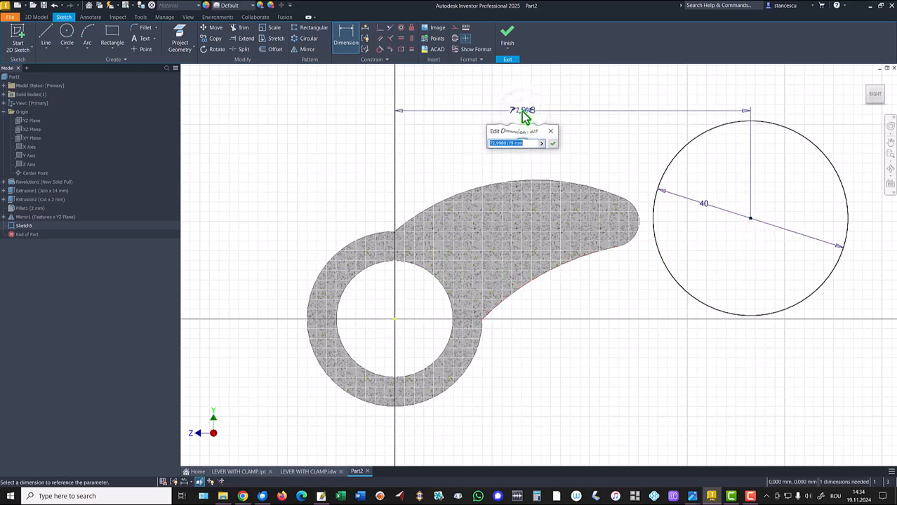
{"action": "type", "text": "60"}
{"action": "key", "text": "Return"}
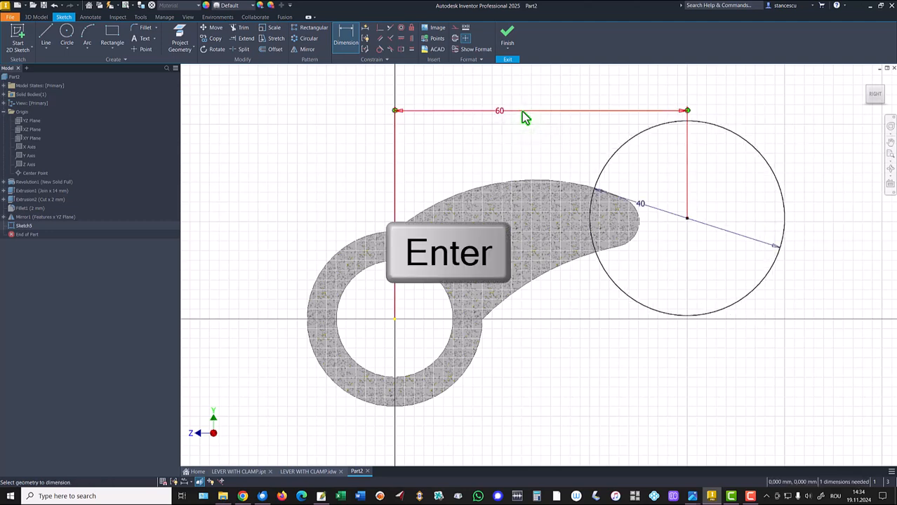
Project the lever tip's rounded edge, constrain the circle's centre level with that arc's centre, and finish the sketch.
{"action": "left_click", "coordinate": [179, 41]}
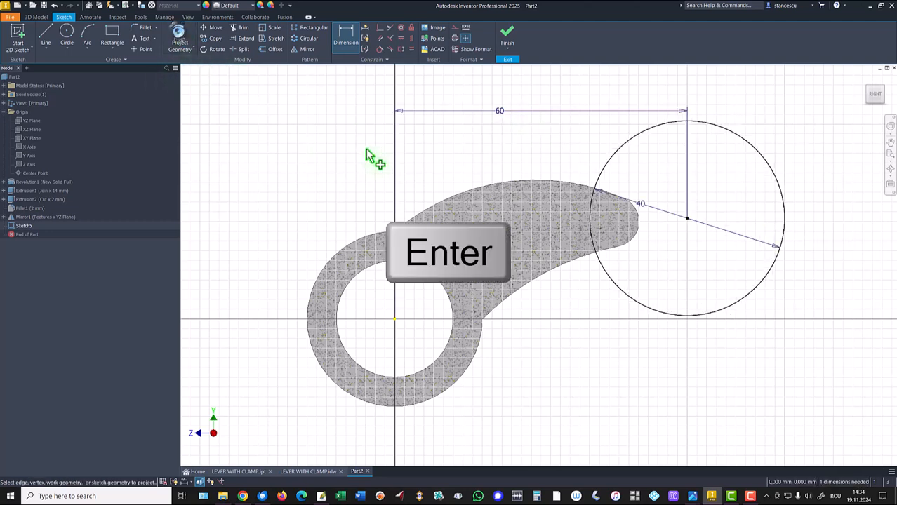
{"action": "left_click", "coordinate": [637, 214]}
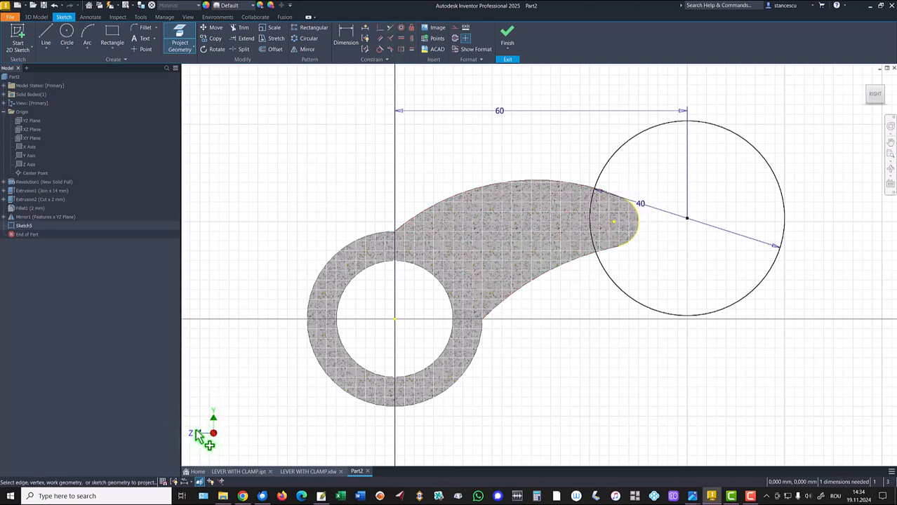
{"action": "left_click", "coordinate": [412, 49]}
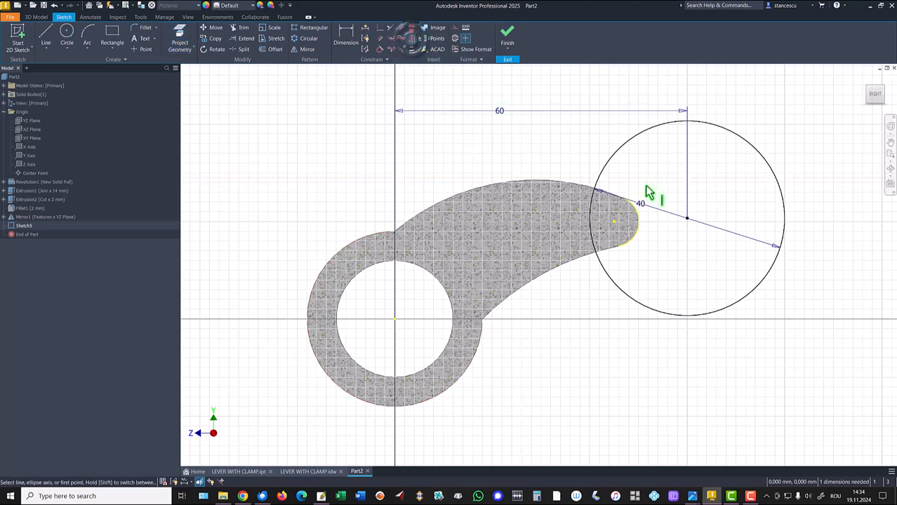
{"action": "left_click", "coordinate": [613, 224]}
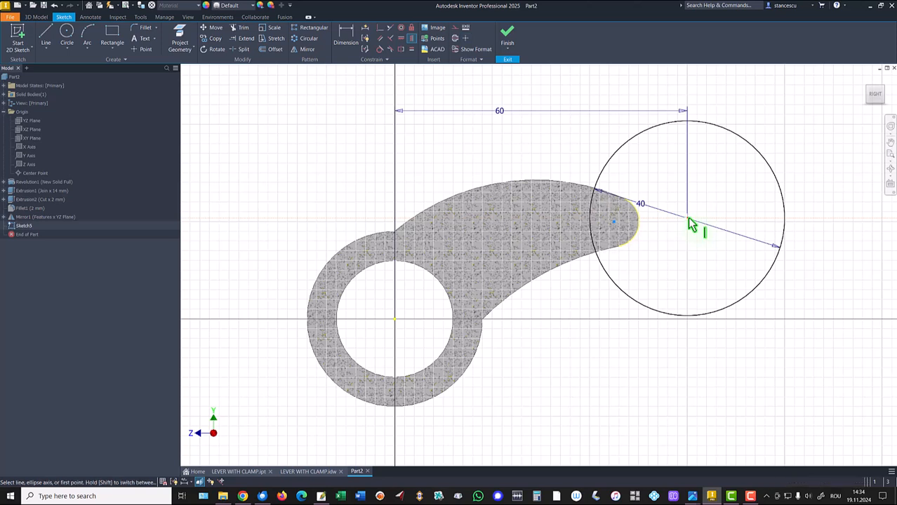
{"action": "left_click", "coordinate": [687, 219]}
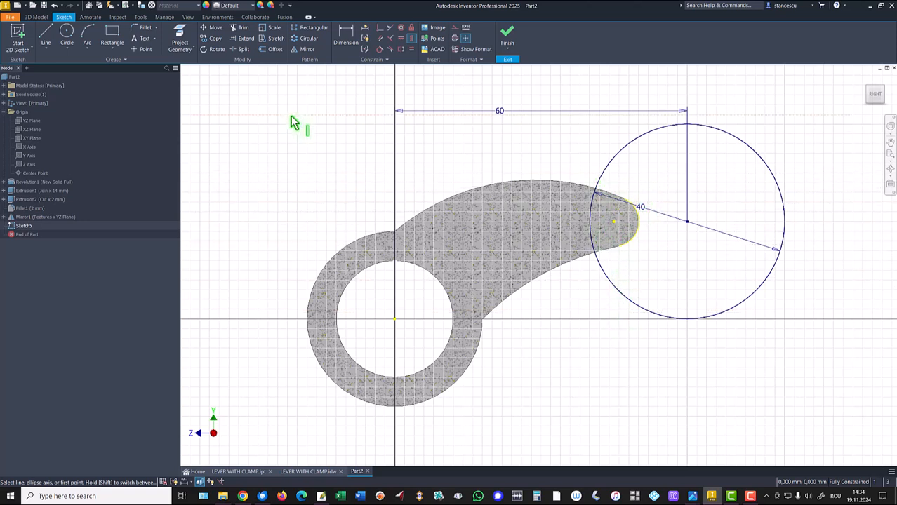
{"action": "left_click", "coordinate": [507, 35]}
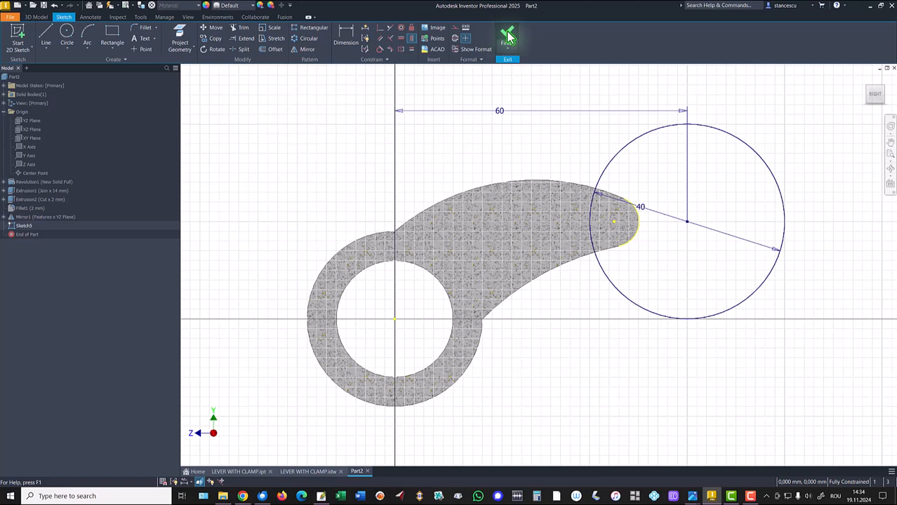
Check the slot width on the drawing and extrude the circle as a symmetric 4 mm cut through the lever's tip.
{"action": "left_click", "coordinate": [297, 471]}
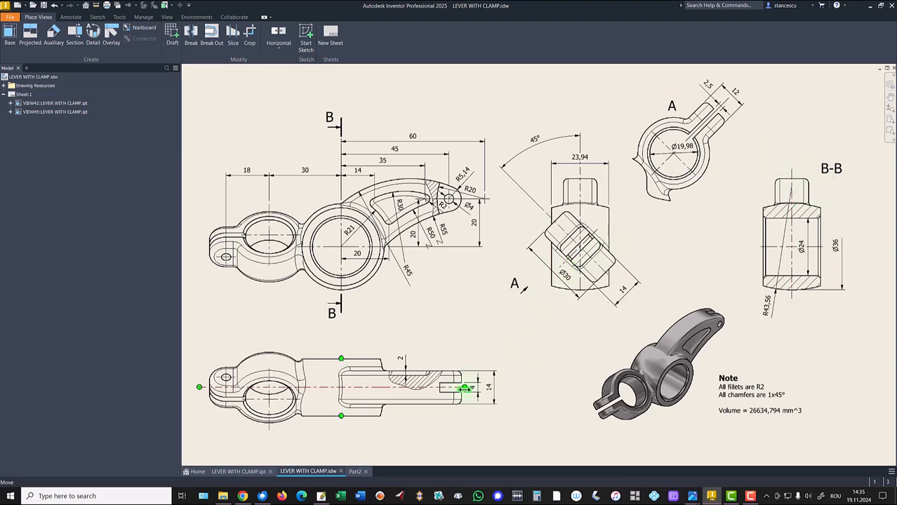
{"action": "left_click", "coordinate": [356, 472]}
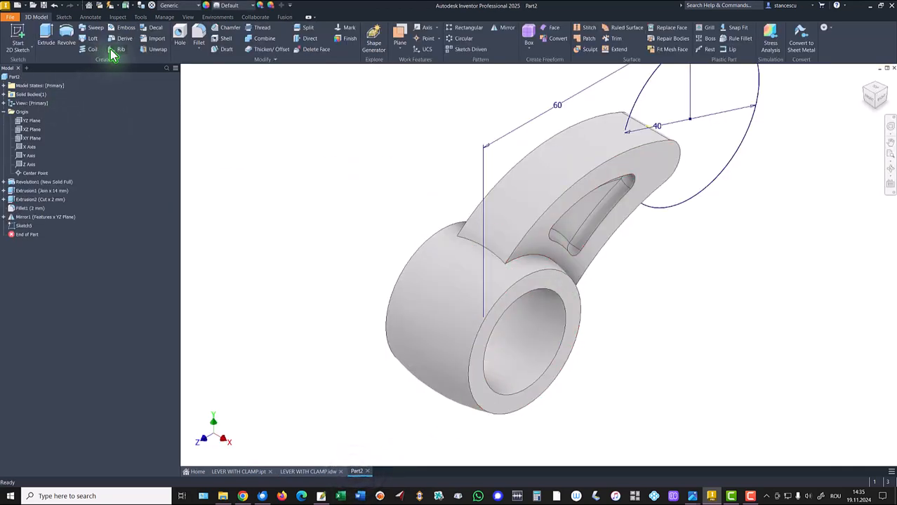
{"action": "left_click", "coordinate": [45, 35]}
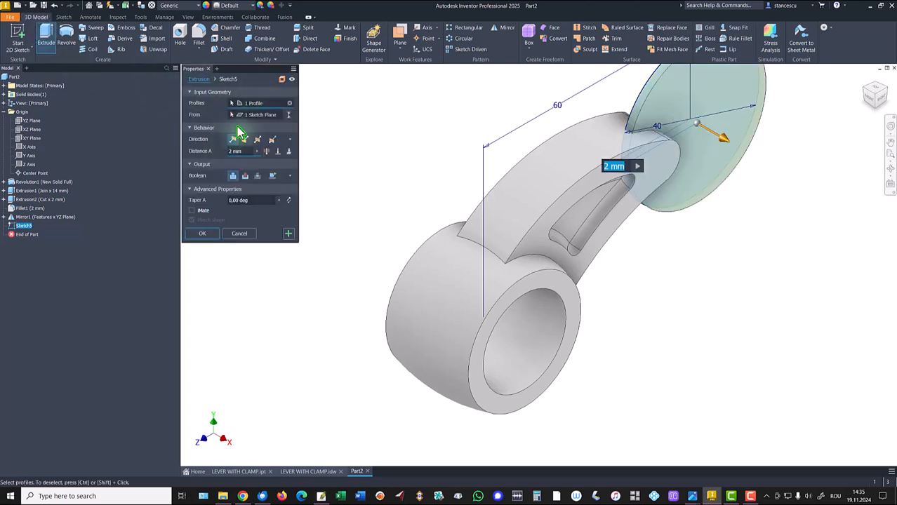
{"action": "left_click", "coordinate": [258, 139]}
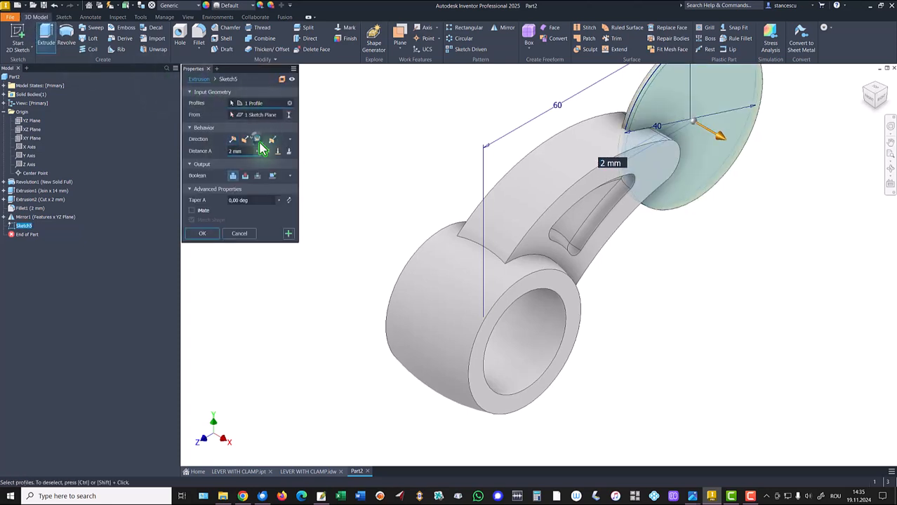
{"action": "left_click", "coordinate": [245, 177]}
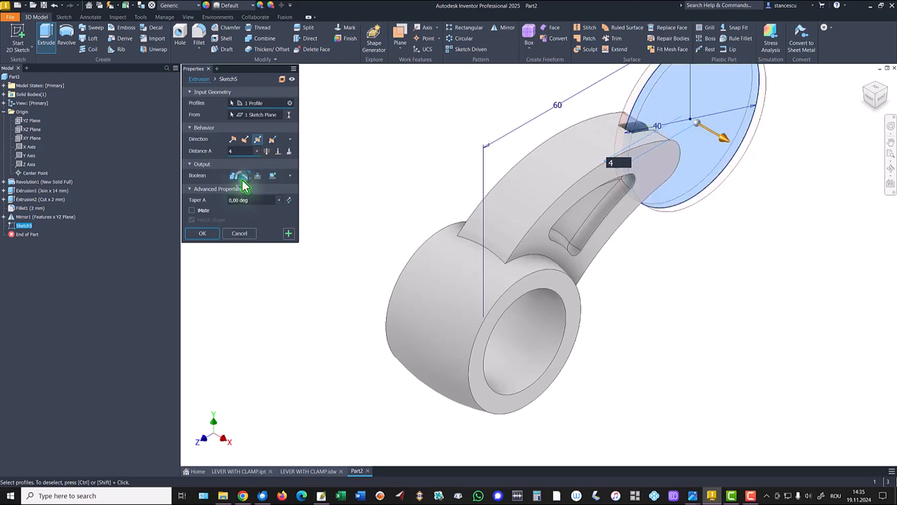
{"action": "left_click", "coordinate": [202, 234]}
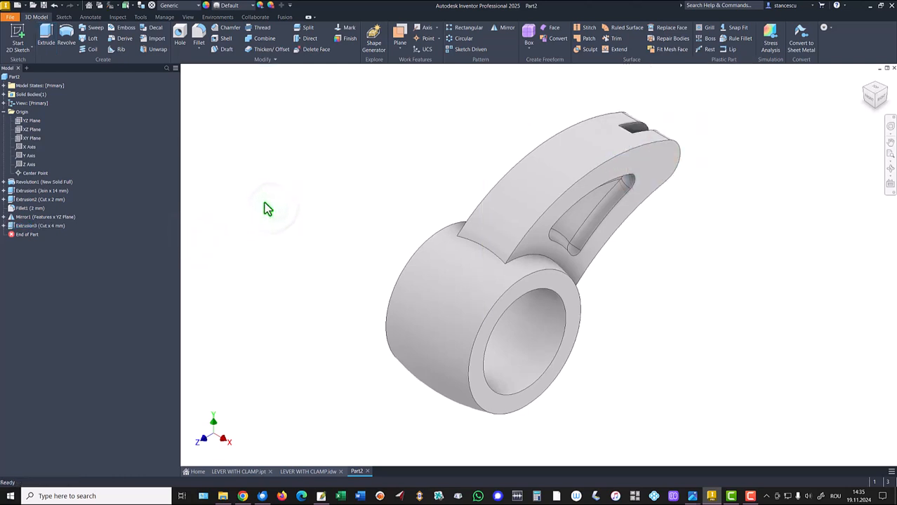
Check the tip hole on the drawing, add a 4 mm through-all hole concentric with the rounded tip, and restore the home view.
{"action": "left_click", "coordinate": [320, 473]}
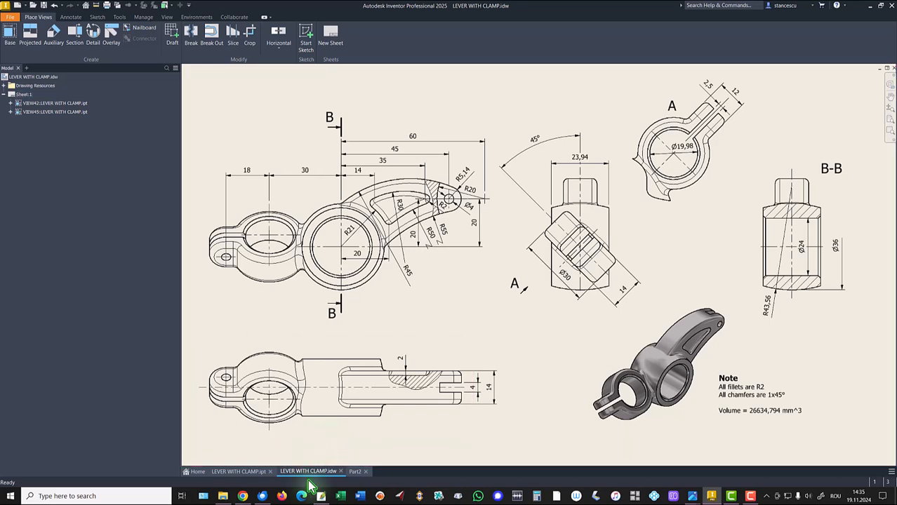
{"action": "left_click", "coordinate": [355, 471]}
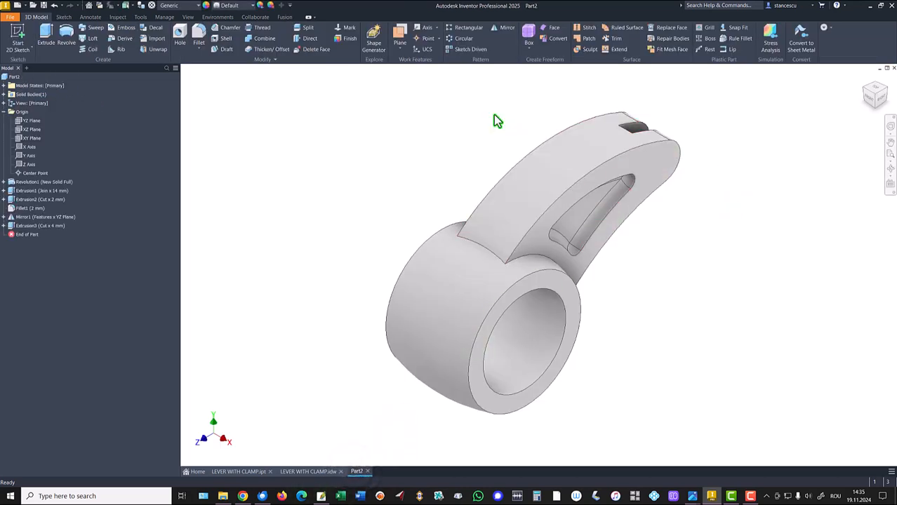
{"action": "left_click", "coordinate": [180, 33]}
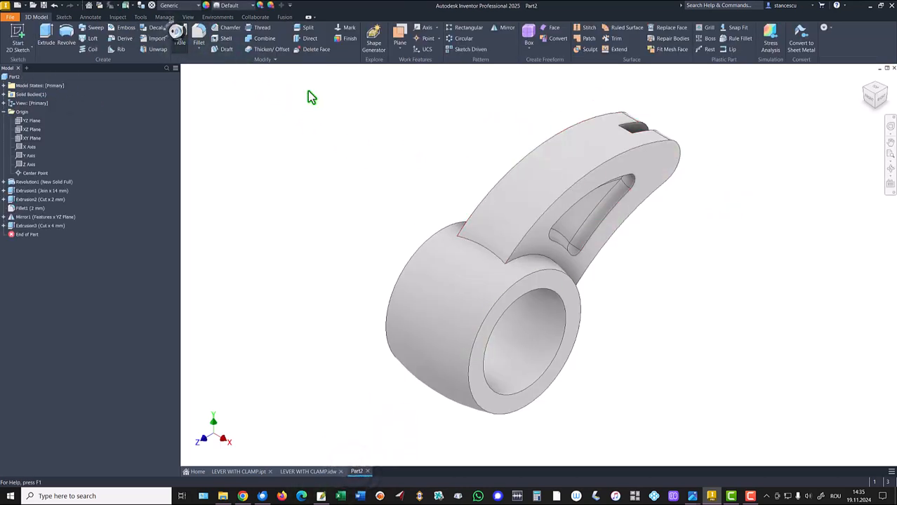
{"action": "left_click", "coordinate": [660, 158]}
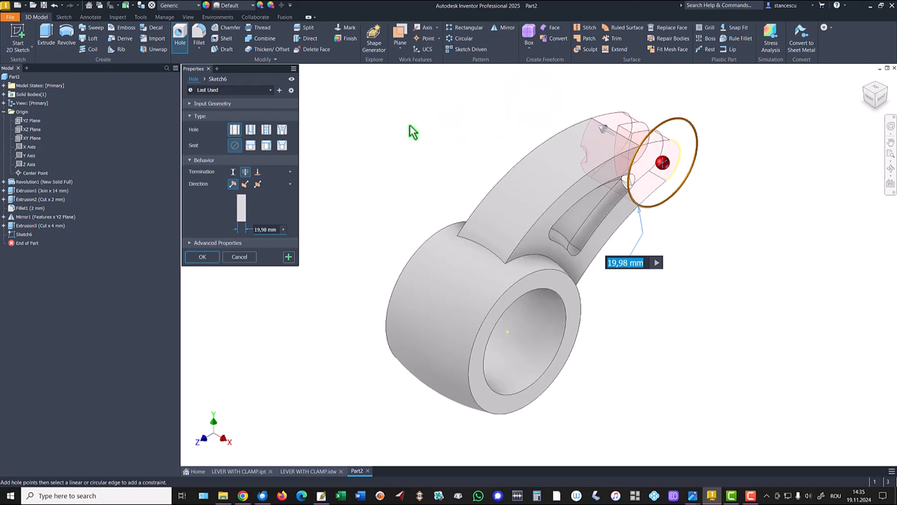
{"action": "left_click", "coordinate": [263, 230]}
{"action": "type", "text": "4"}
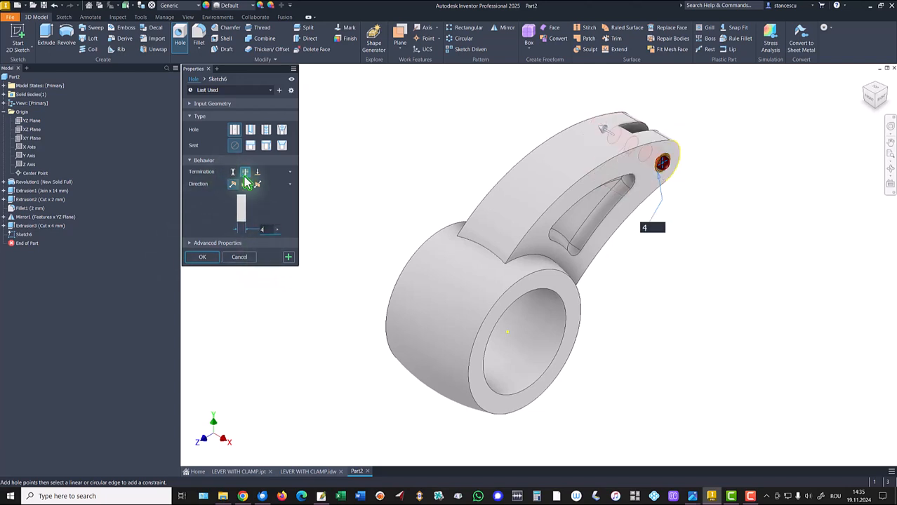
{"action": "left_click", "coordinate": [202, 257]}
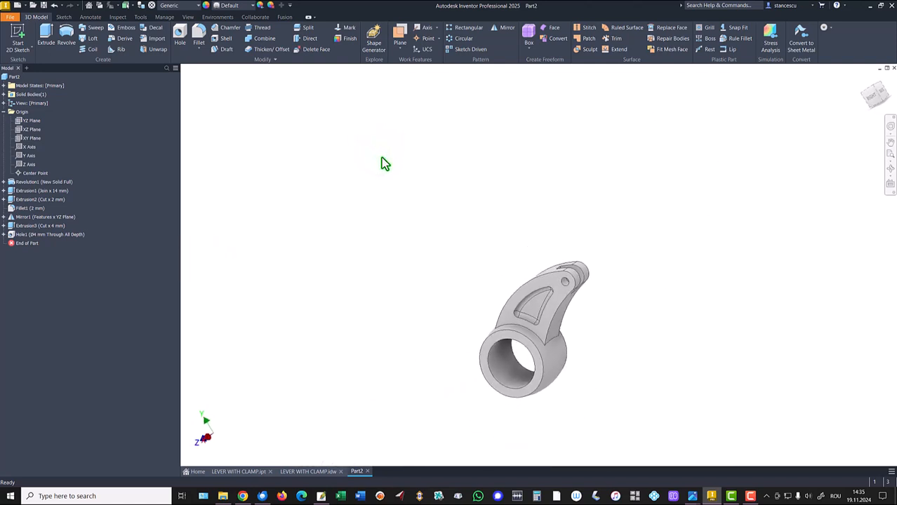
{"action": "key", "text": "F6"}
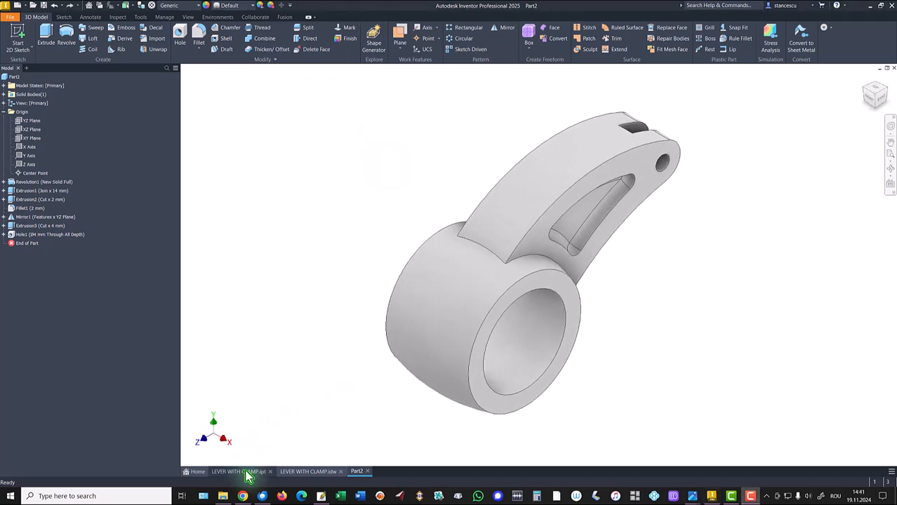
Check the clamp's angle and width on the finished model and drawing, and create a work plane at 45° to the YZ plane around the Z axis.
{"action": "left_click", "coordinate": [245, 472]}
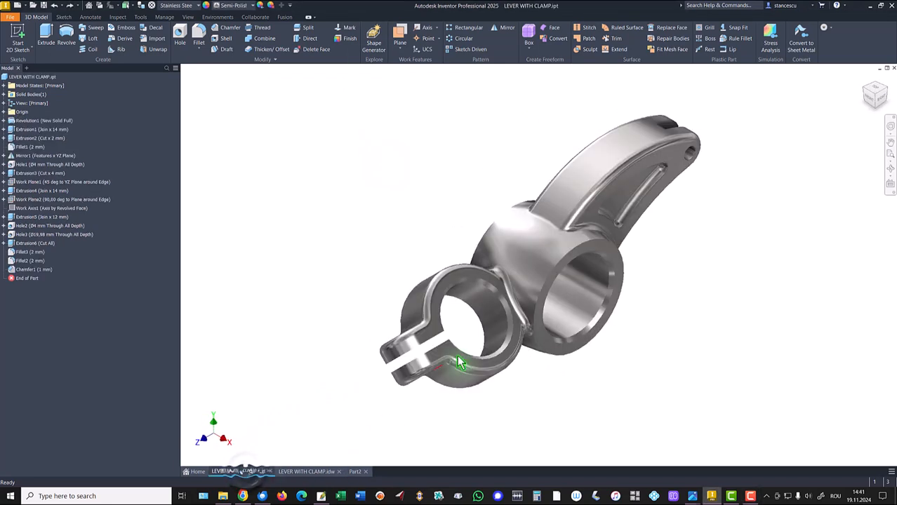
{"action": "middle_click_drag", "start_coordinate": [452, 344], "coordinate": [678, 359], "text": "shift"}
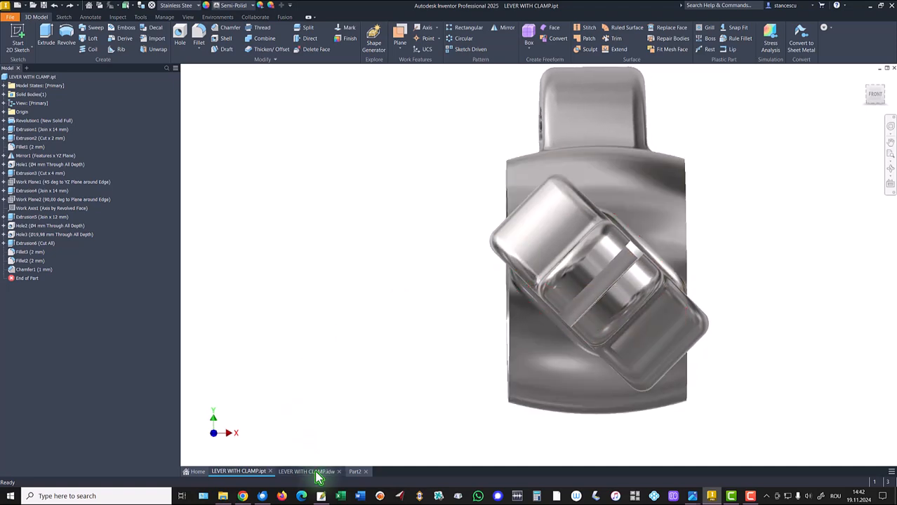
{"action": "mouse_move", "coordinate": [317, 477]}
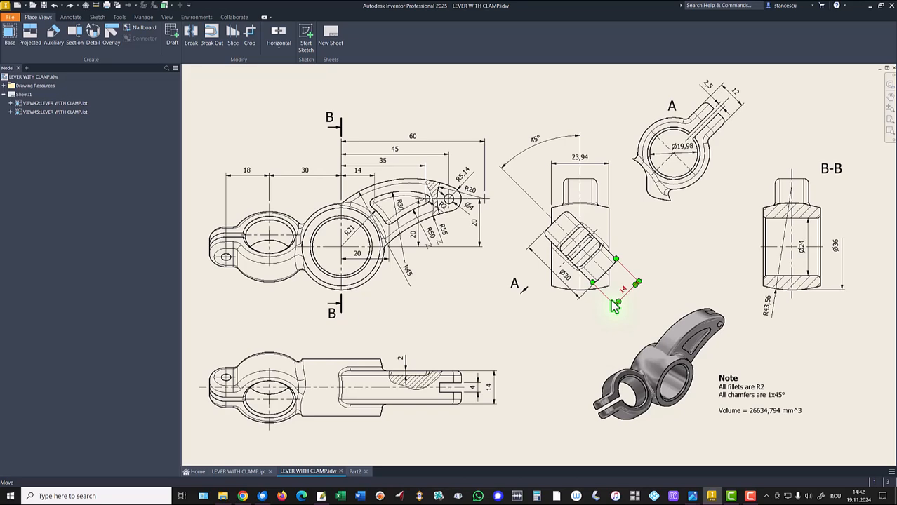
{"action": "left_click", "coordinate": [355, 472]}
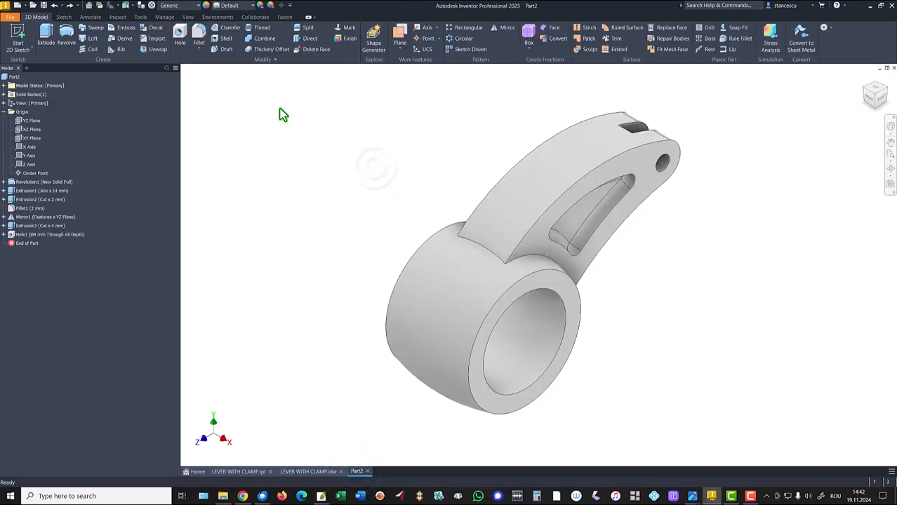
{"action": "left_click", "coordinate": [399, 37]}
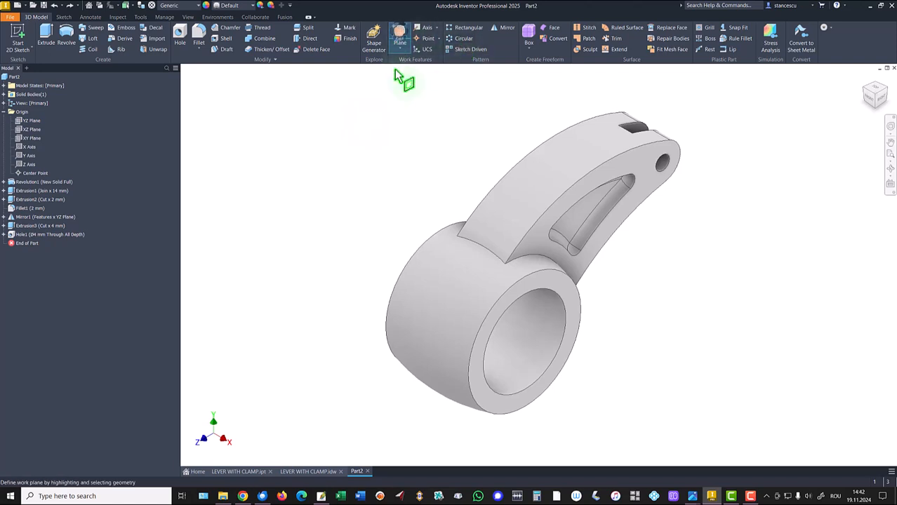
{"action": "left_click", "coordinate": [26, 122]}
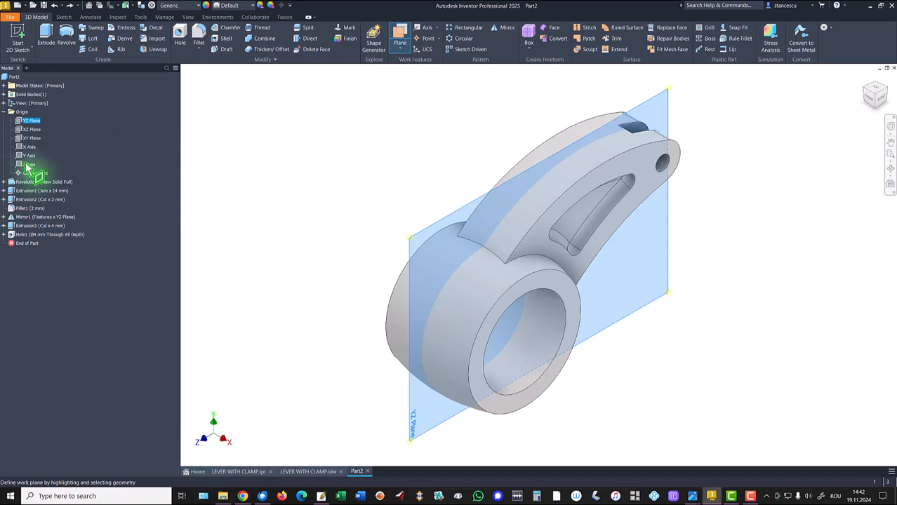
{"action": "left_click", "coordinate": [29, 165]}
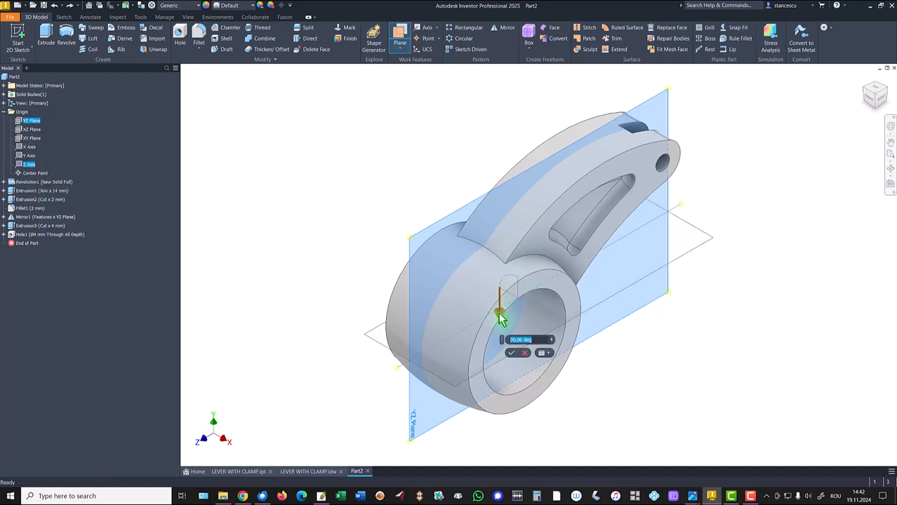
{"action": "left_click_drag", "start_coordinate": [500, 318], "coordinate": [500, 286]}
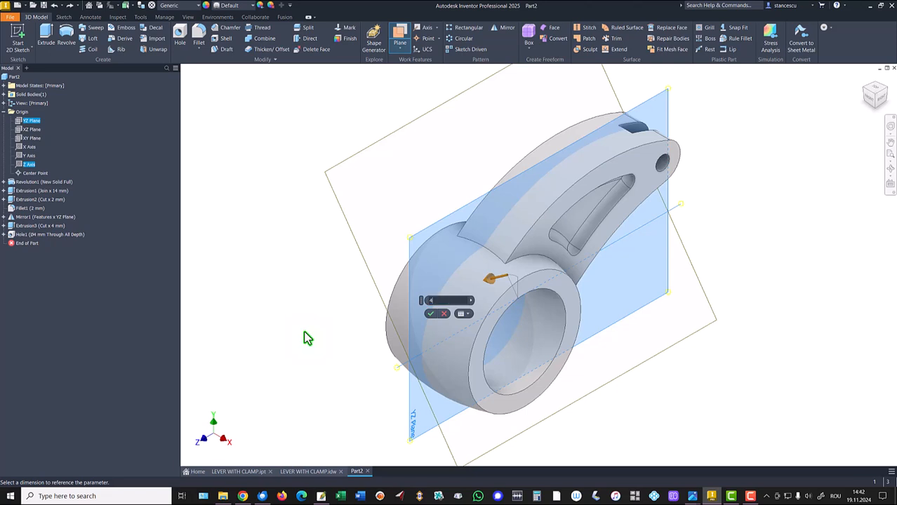
{"action": "left_click", "coordinate": [431, 315]}
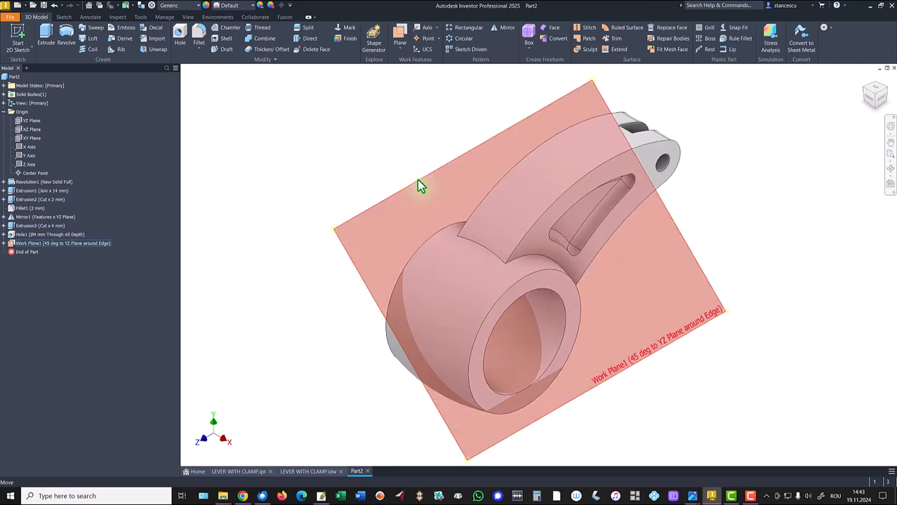
Start a sketch on the angled work plane and draw a 30 mm diameter circle beside the hub, opposite the lever arm.
{"action": "left_click", "coordinate": [419, 186]}
{"action": "left_click", "coordinate": [427, 176]}
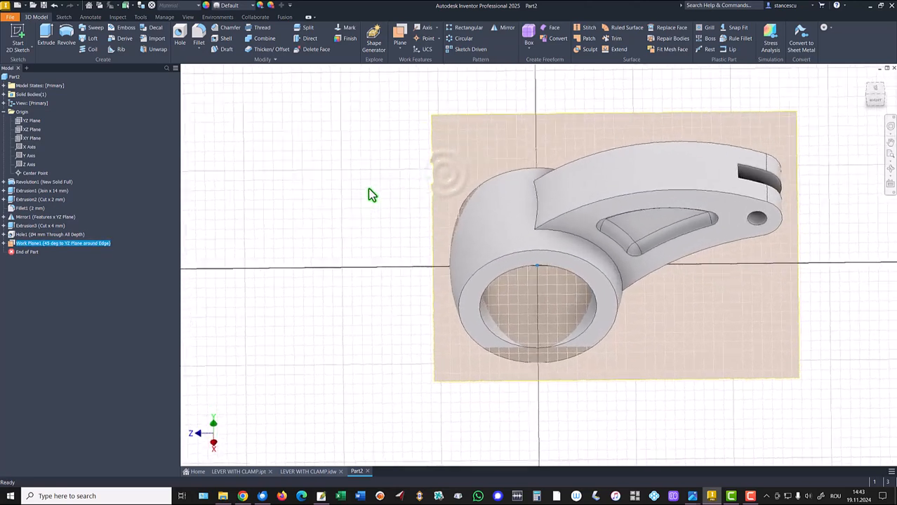
{"action": "left_click", "coordinate": [66, 33]}
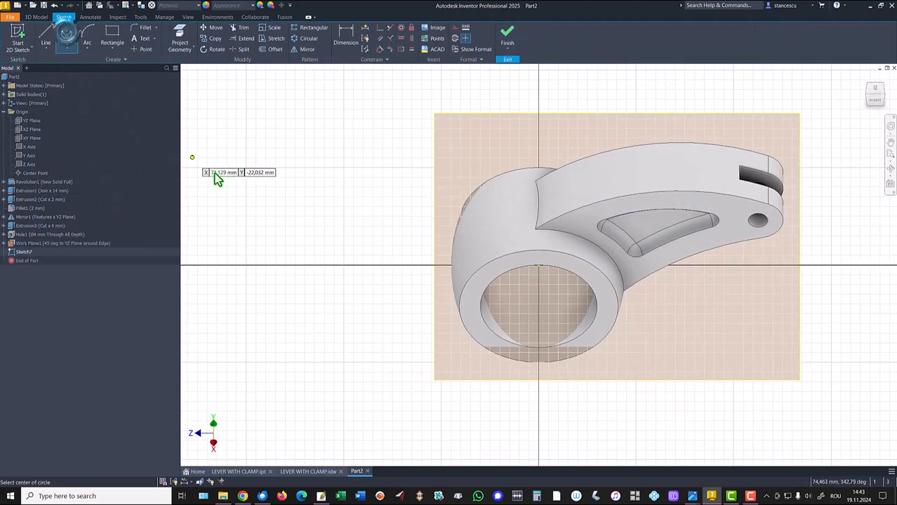
{"action": "left_click", "coordinate": [310, 228]}
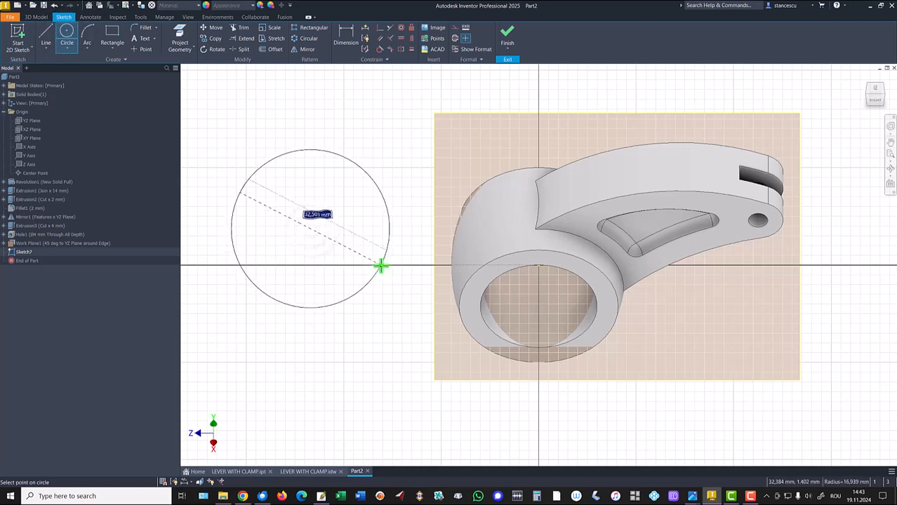
{"action": "key", "text": "Return"}
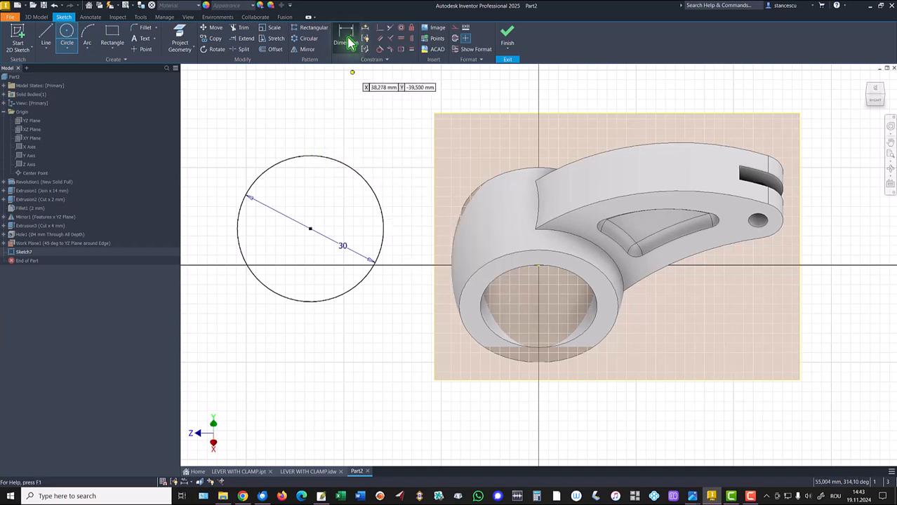
Dimension the circle's centre 30 mm horizontally from the sketch origin.
{"action": "left_click", "coordinate": [346, 37]}
{"action": "left_click", "coordinate": [331, 159]}
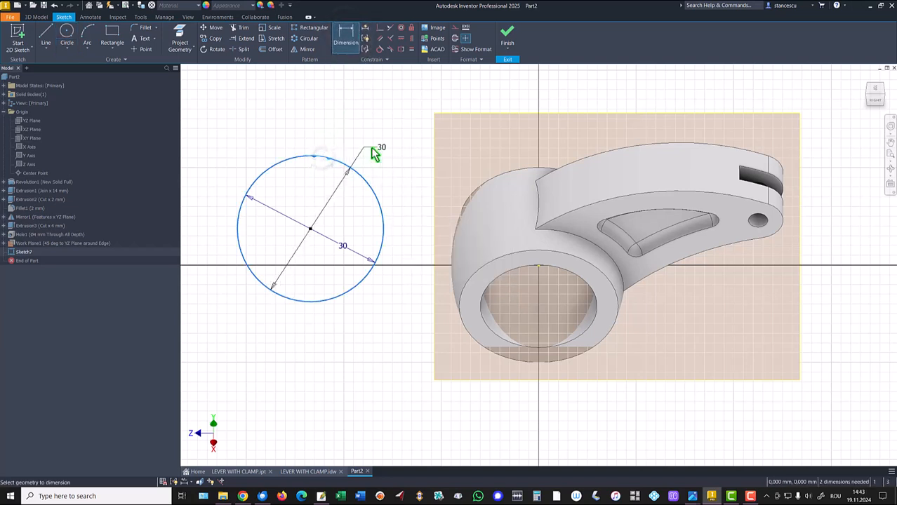
{"action": "middle_click_drag", "start_coordinate": [528, 292], "coordinate": [537, 274], "text": "shift"}
{"action": "left_click", "coordinate": [540, 267]}
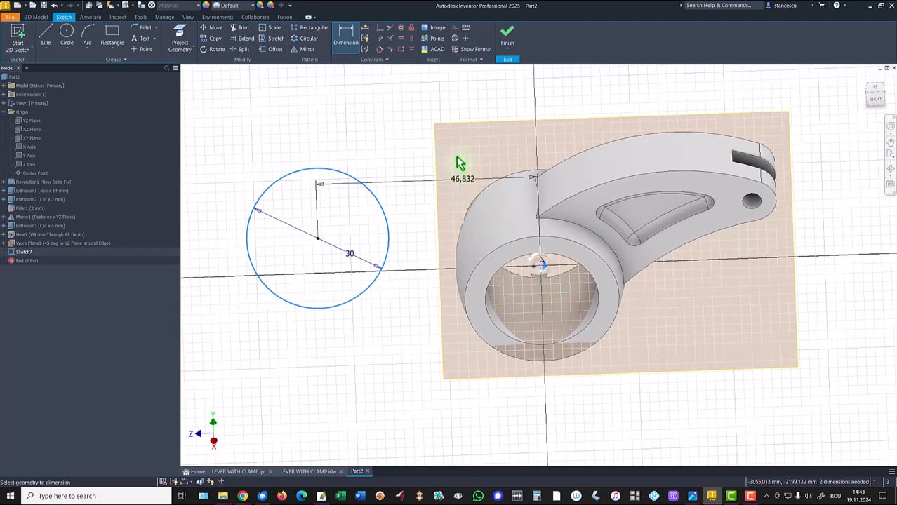
{"action": "left_click", "coordinate": [421, 101]}
{"action": "type", "text": "30"}
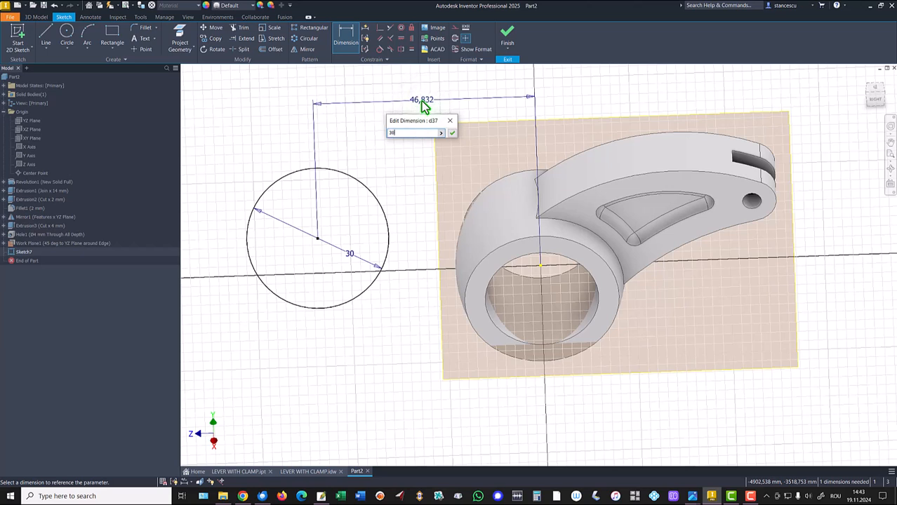
{"action": "key", "text": "Return"}
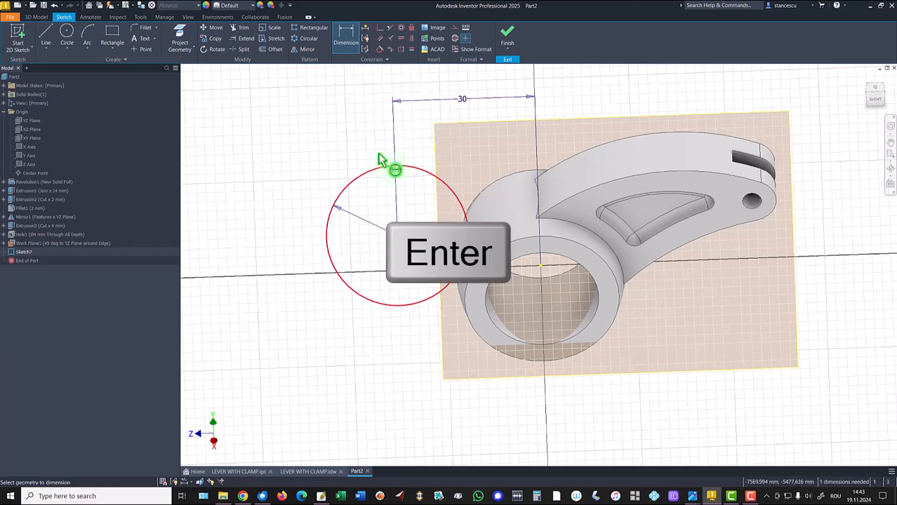
Constrain the circle's centre horizontally level with the sketch origin and finish the sketch.
{"action": "left_click", "coordinate": [401, 39]}
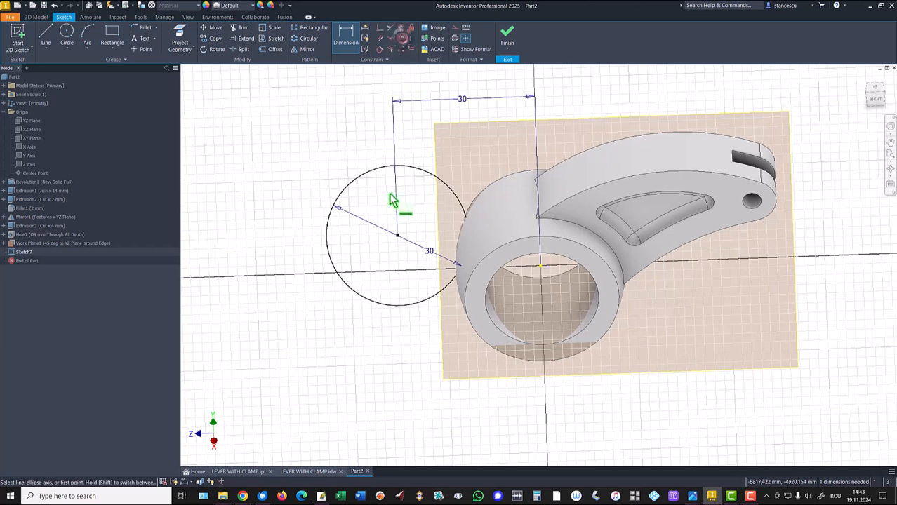
{"action": "left_click", "coordinate": [398, 237]}
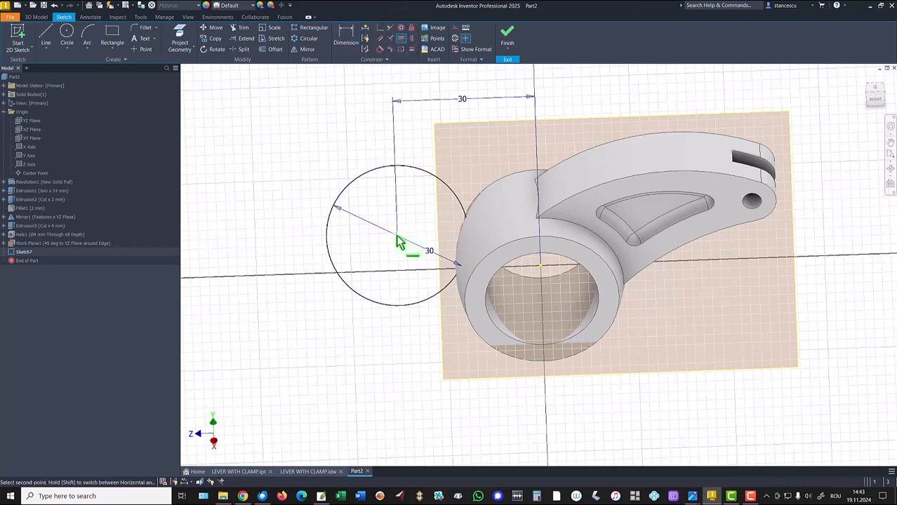
{"action": "left_click", "coordinate": [542, 268]}
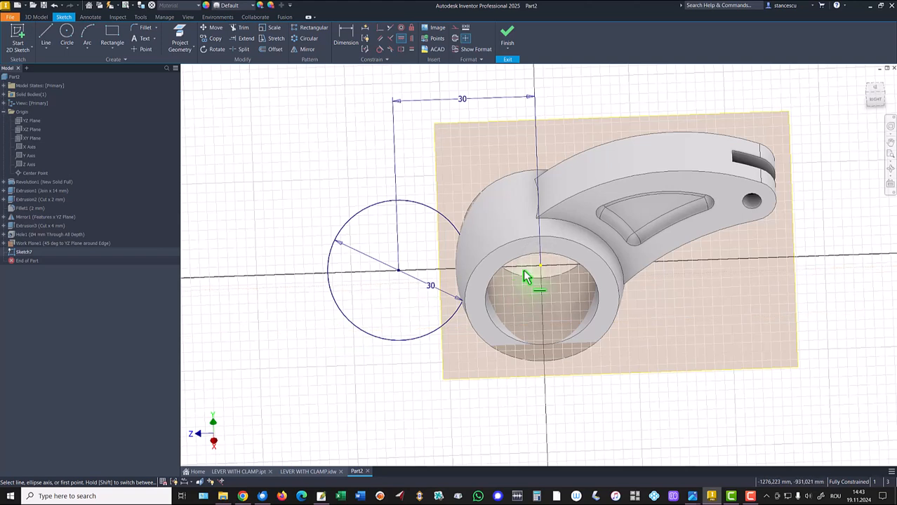
{"action": "left_click", "coordinate": [507, 39]}
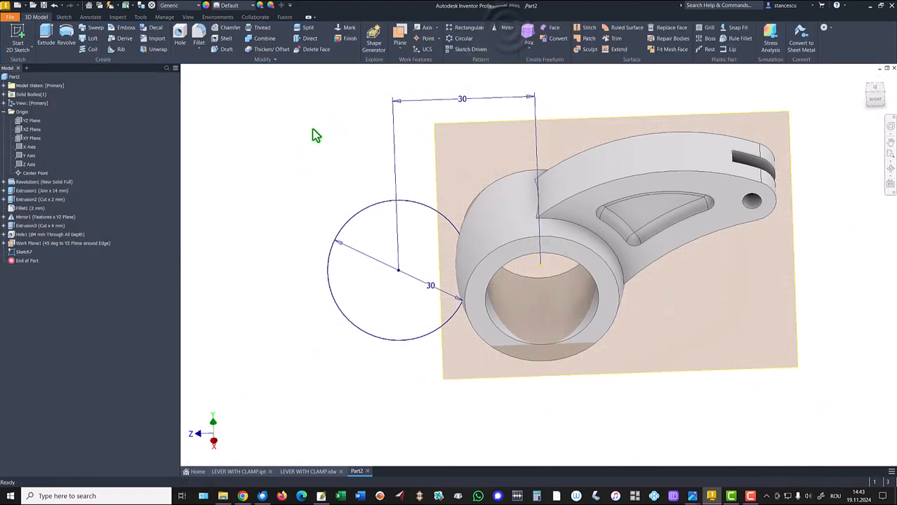
Hide the angled work plane and extrude the 30 mm circle symmetrically by 14 mm, joined to the hub.
{"action": "middle_click_drag", "start_coordinate": [299, 102], "coordinate": [566, 94], "text": "shift"}
{"action": "right_click", "coordinate": [577, 105]}
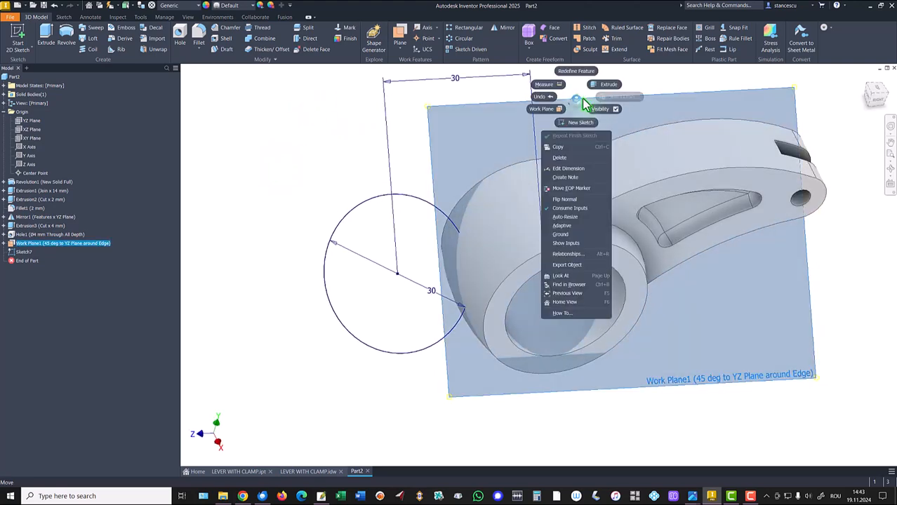
{"action": "left_click", "coordinate": [601, 111]}
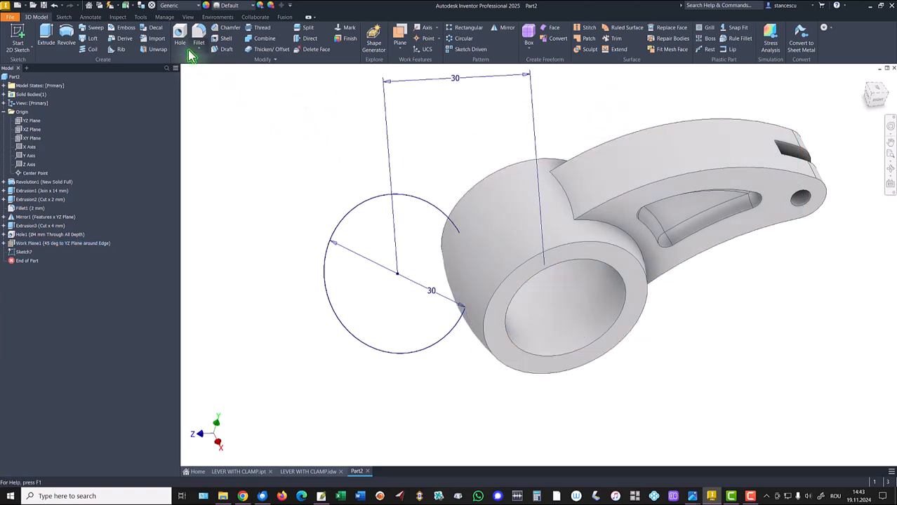
{"action": "left_click", "coordinate": [44, 39]}
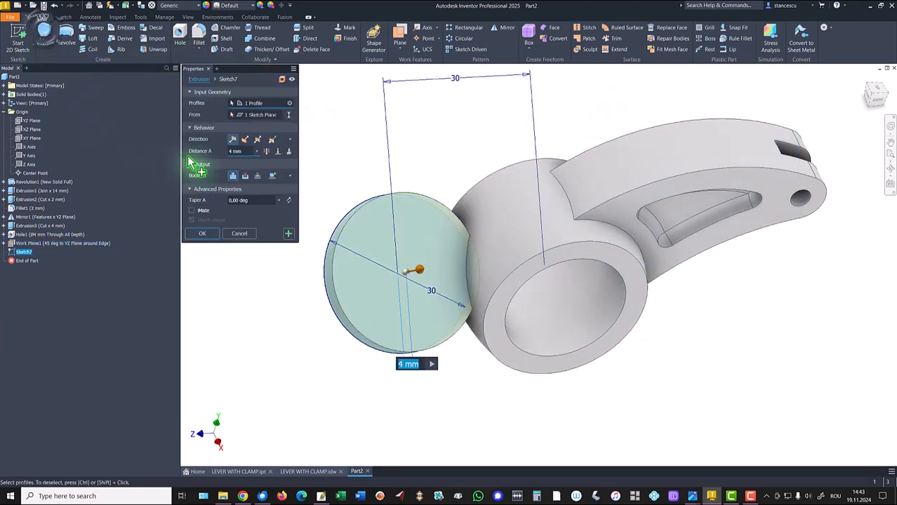
{"action": "left_click", "coordinate": [256, 139]}
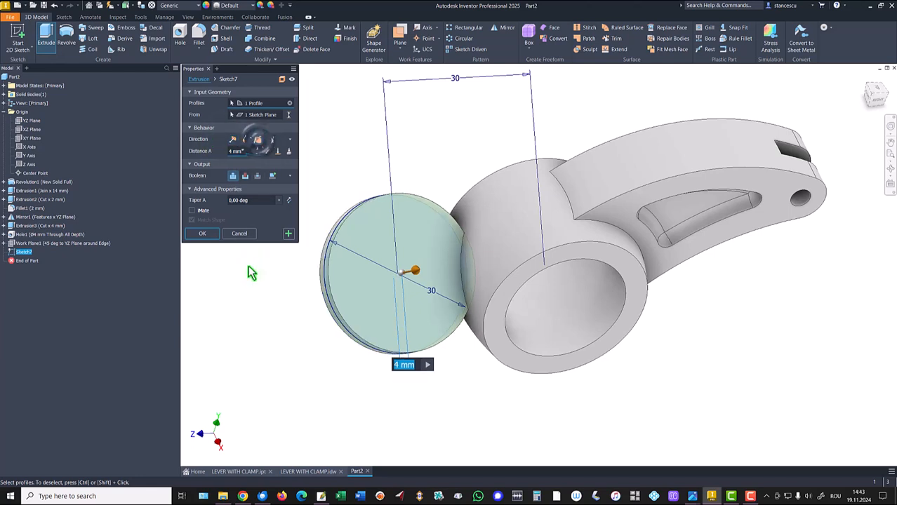
{"action": "type", "text": "14"}
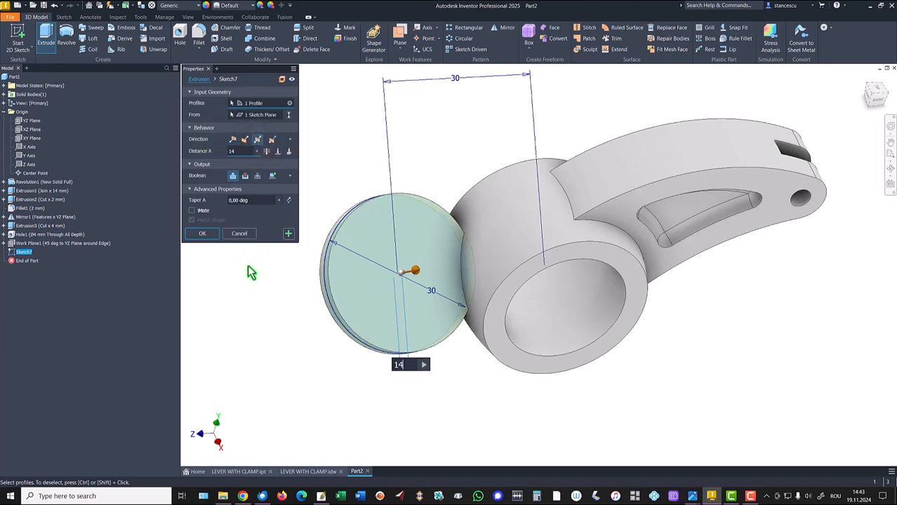
{"action": "left_click", "coordinate": [204, 234]}
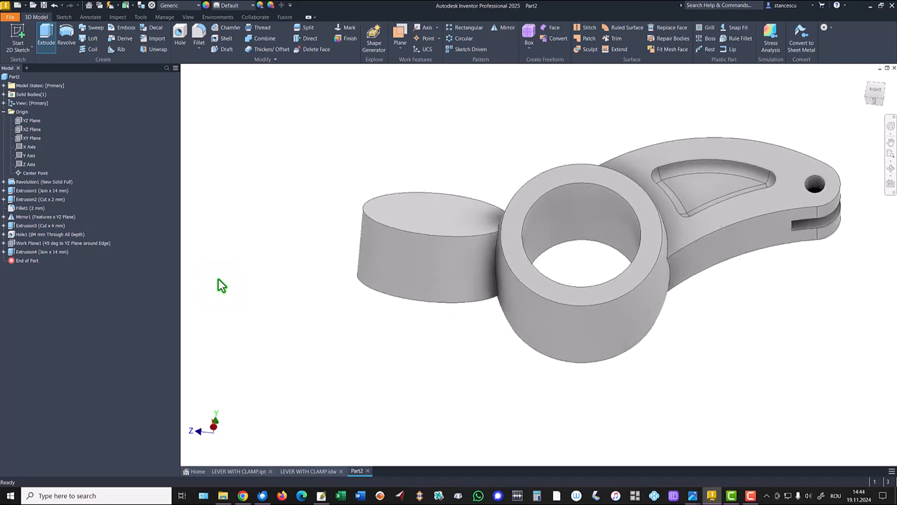
{"action": "key", "text": "F6"}
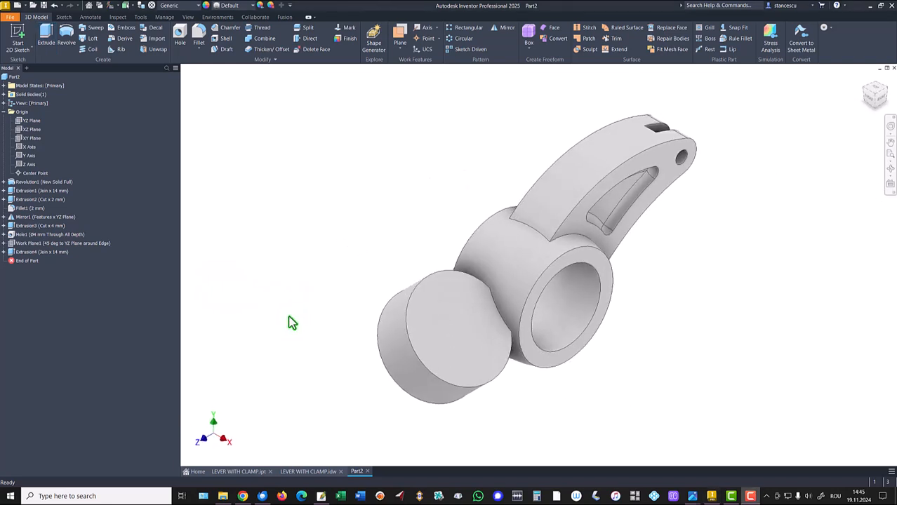
Examine the split clamp lugs on the finished LEVER WITH CLAMP.ipt model, and return to Part2.
{"action": "left_click", "coordinate": [239, 472]}
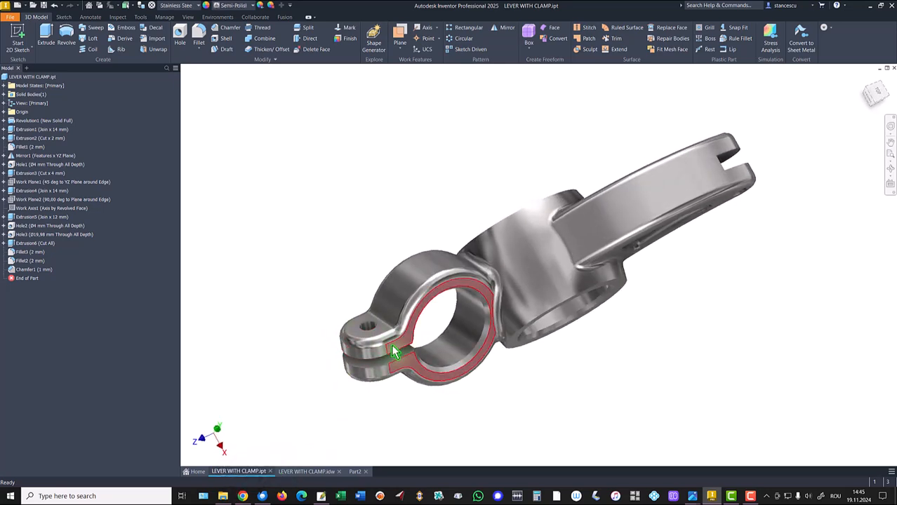
{"action": "middle_click_drag", "start_coordinate": [352, 366], "coordinate": [333, 279], "text": "shift"}
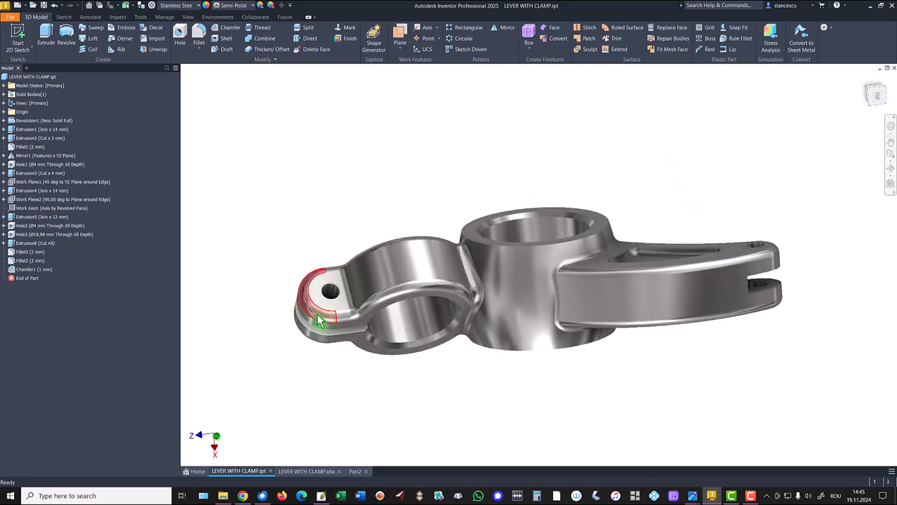
{"action": "middle_click_drag", "start_coordinate": [301, 305], "coordinate": [465, 320], "text": "shift"}
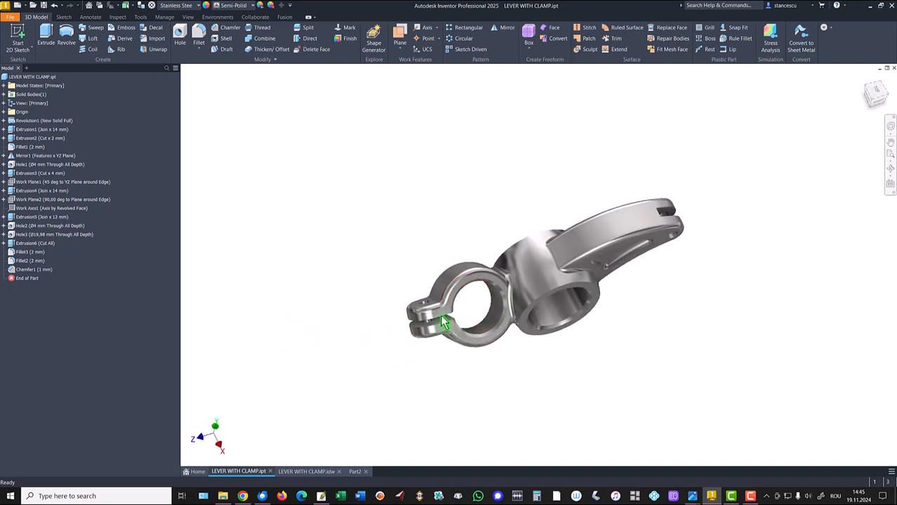
{"action": "key", "text": "F6"}
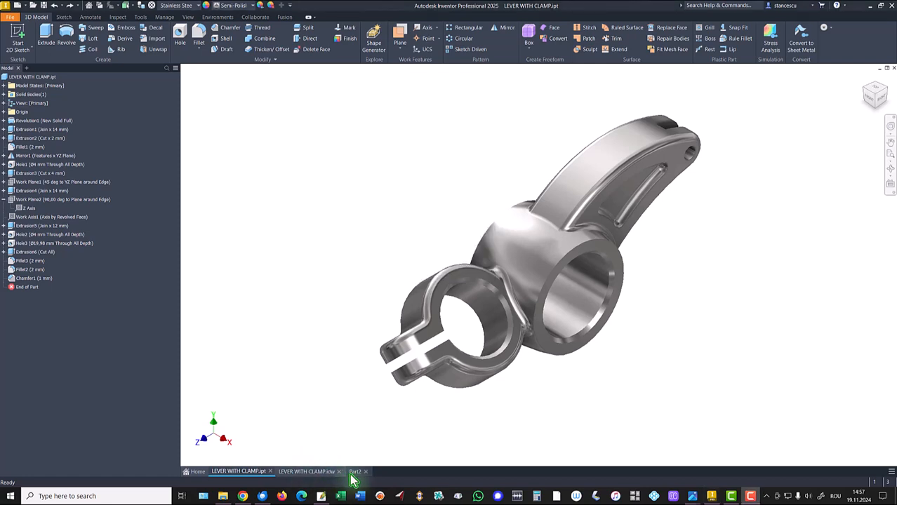
{"action": "left_click", "coordinate": [354, 472]}
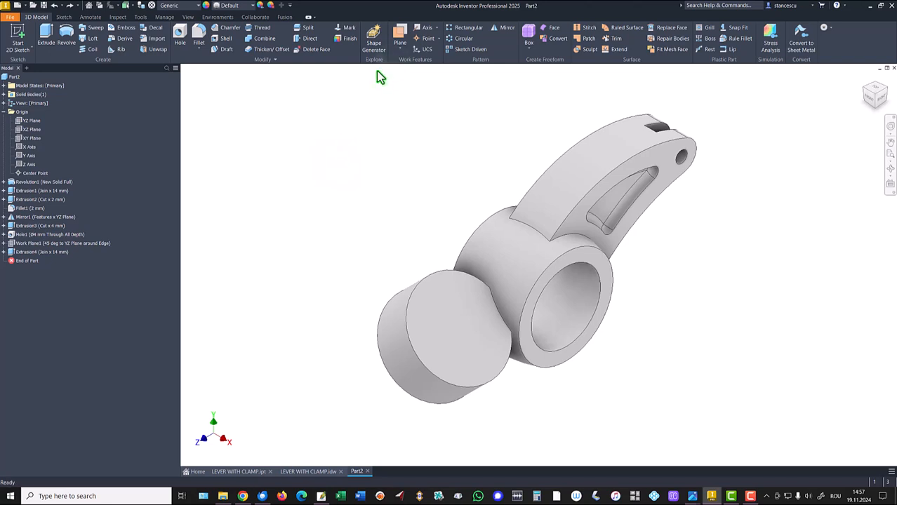
Create a work plane through the Z axis at 90° to the clamp cylinder's flat face, and a work axis through that cylinder.
{"action": "left_click", "coordinate": [398, 37]}
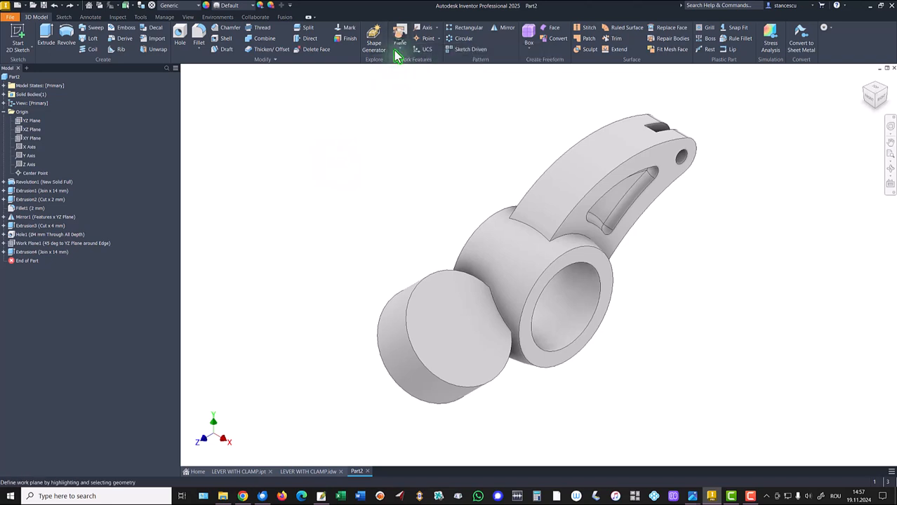
{"action": "left_click", "coordinate": [448, 314]}
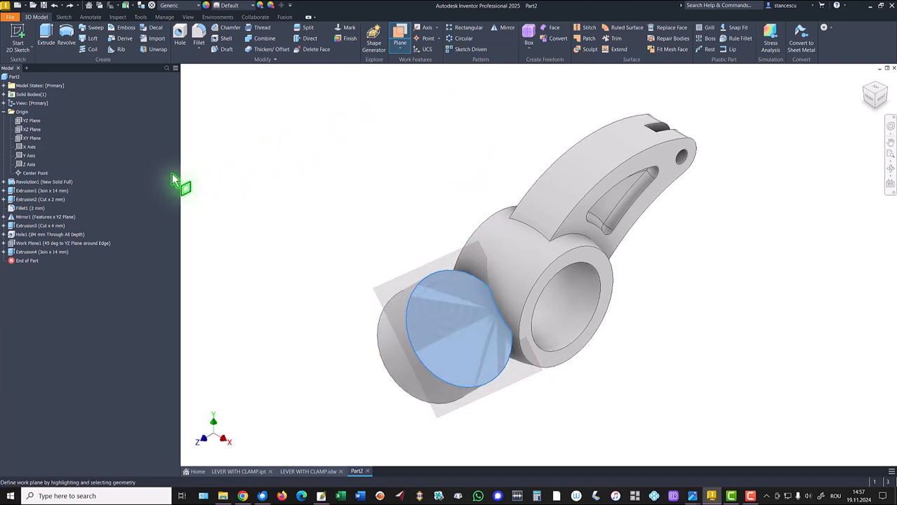
{"action": "left_click", "coordinate": [28, 164]}
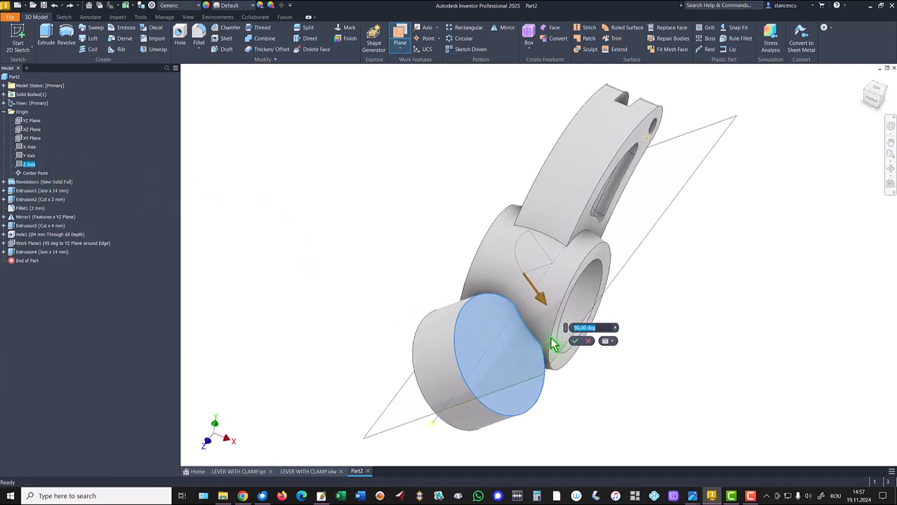
{"action": "left_click", "coordinate": [574, 341]}
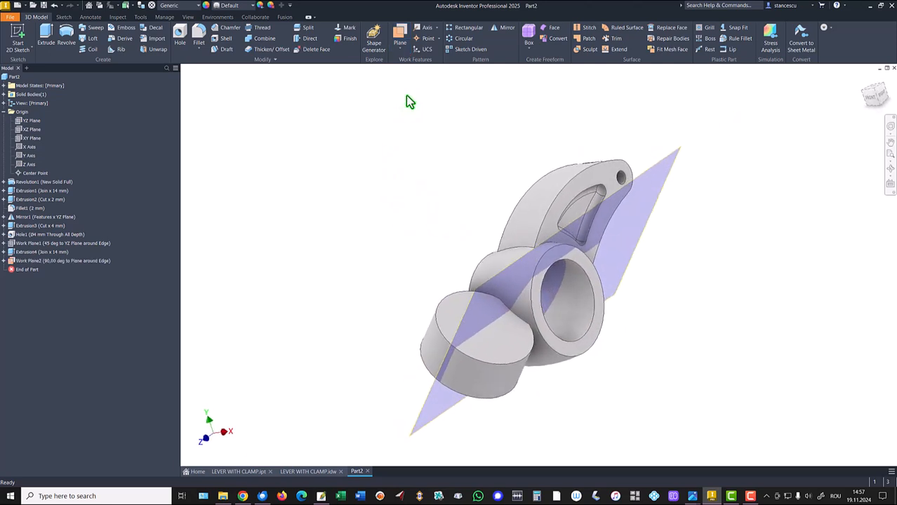
{"action": "left_click", "coordinate": [425, 30]}
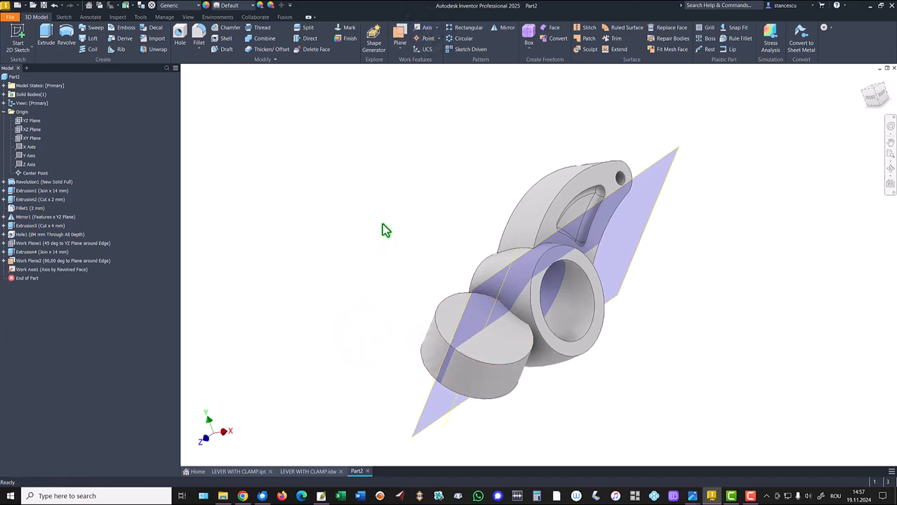
Start a sketch on the perpendicular work plane, slice the graphics at it, and project the clamp cylinder's work axis.
{"action": "left_click", "coordinate": [427, 242]}
{"action": "left_click", "coordinate": [448, 234]}
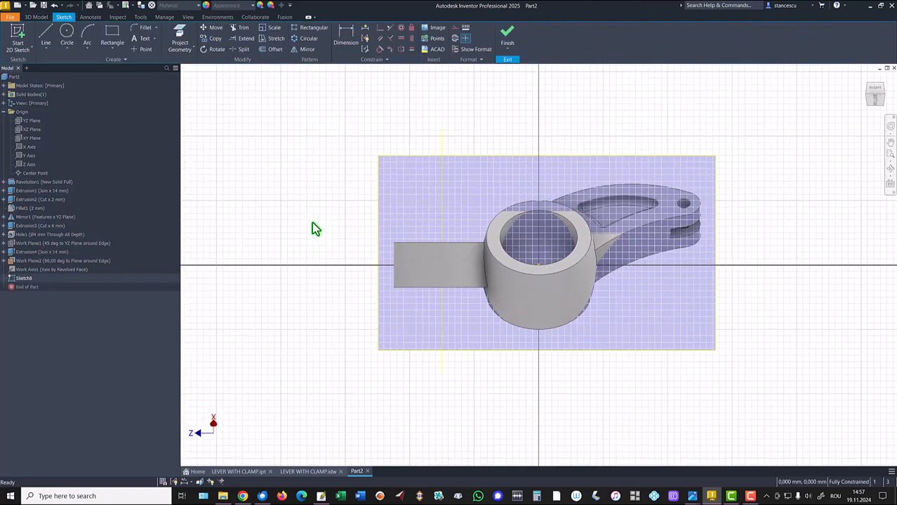
{"action": "key", "text": "F7"}
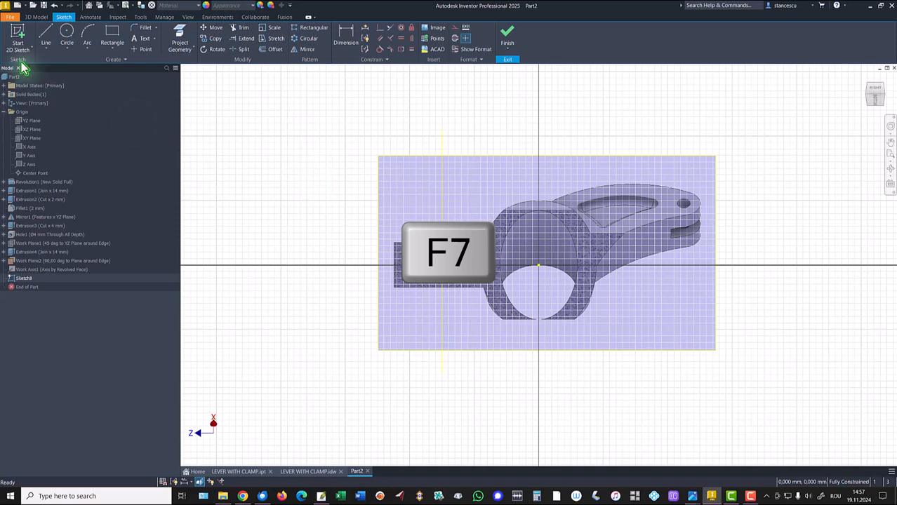
{"action": "left_click", "coordinate": [180, 36]}
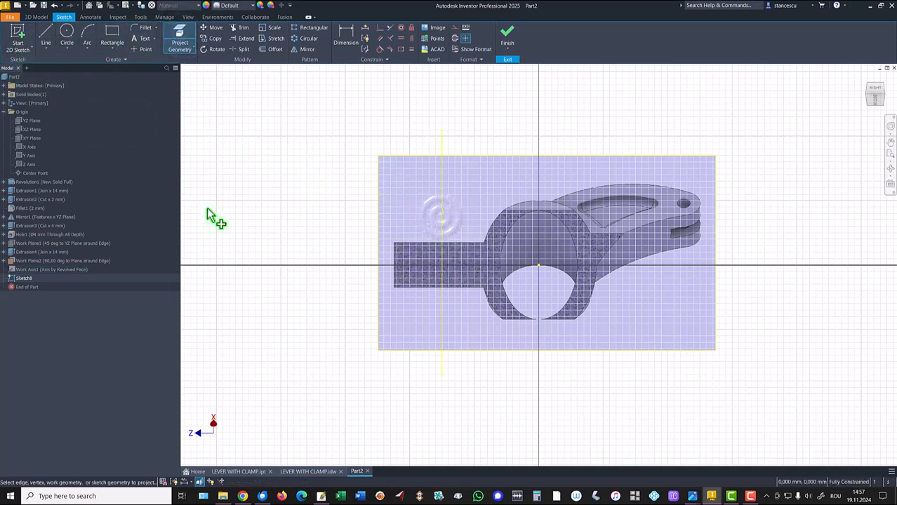
{"action": "key", "text": "Escape"}
Draw the lug profile outward from the projected axis as two parallel lines about 27 mm long joined by a tangent arc of about 7 mm radius.
{"action": "left_click", "coordinate": [45, 34]}
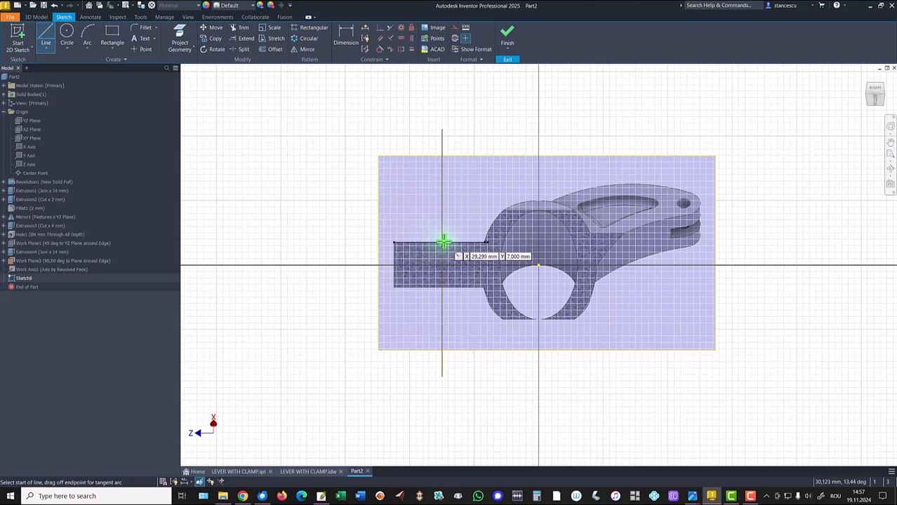
{"action": "scroll", "coordinate": [442, 242], "scroll_direction": "up", "scroll_amount": 3}
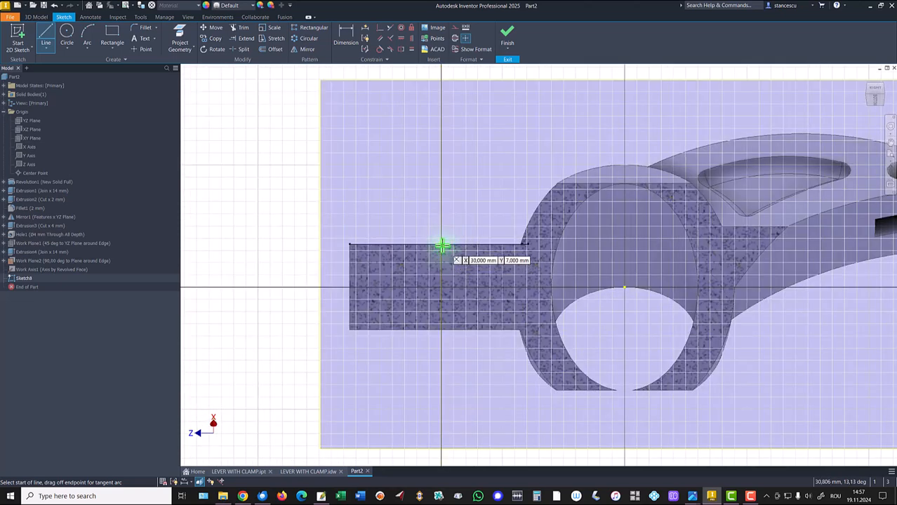
{"action": "left_click", "coordinate": [436, 245]}
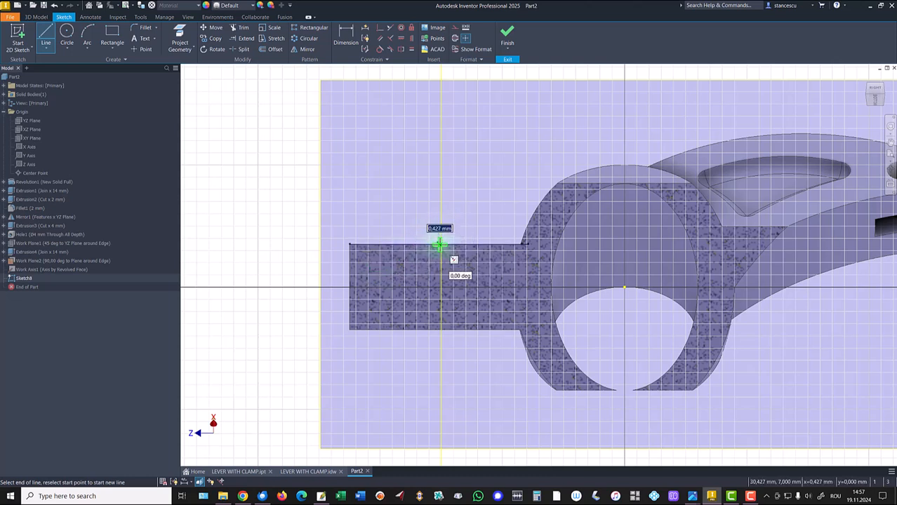
{"action": "key", "text": "Escape"}
{"action": "left_click", "coordinate": [274, 244]}
{"action": "left_click_drag", "start_coordinate": [274, 244], "coordinate": [245, 256]}
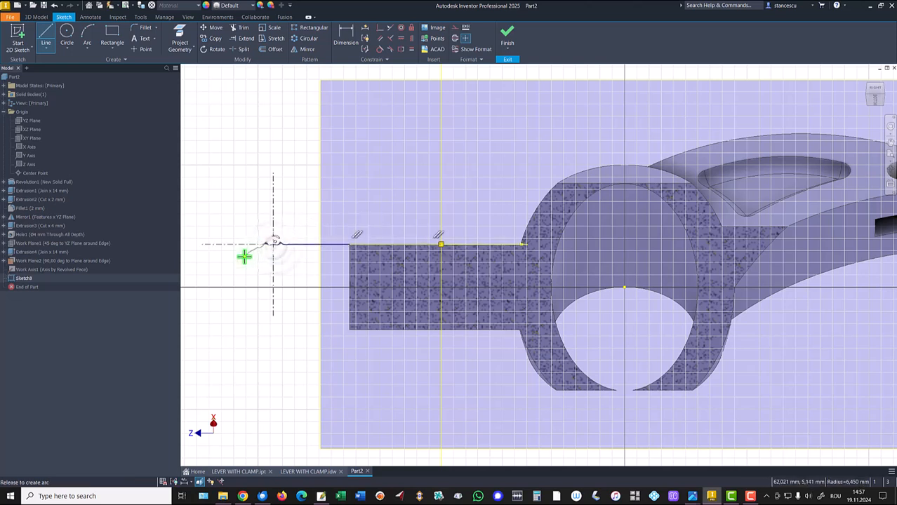
{"action": "left_click_drag", "start_coordinate": [257, 317], "coordinate": [276, 327]}
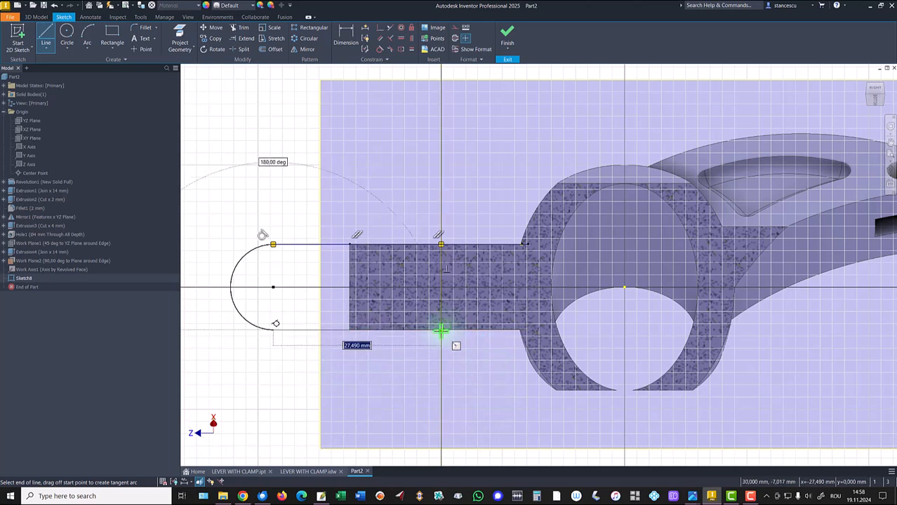
{"action": "double_click", "coordinate": [441, 330]}
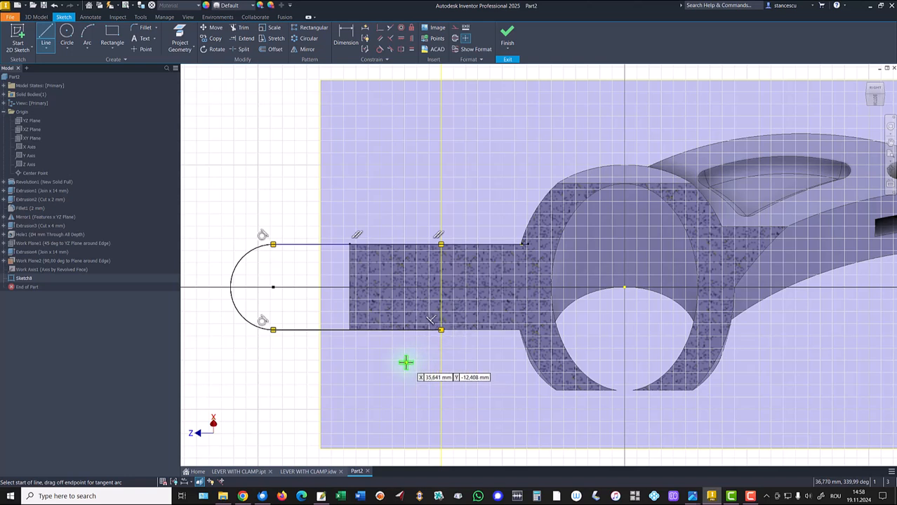
Dimension the lug arc's centre 18 mm from the projected axis and finish the sketch.
{"action": "left_click", "coordinate": [344, 43]}
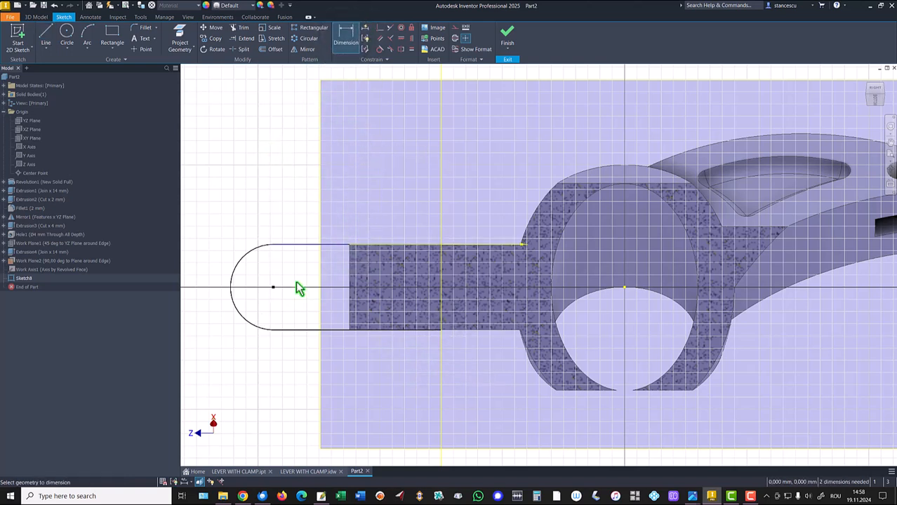
{"action": "left_click", "coordinate": [251, 259]}
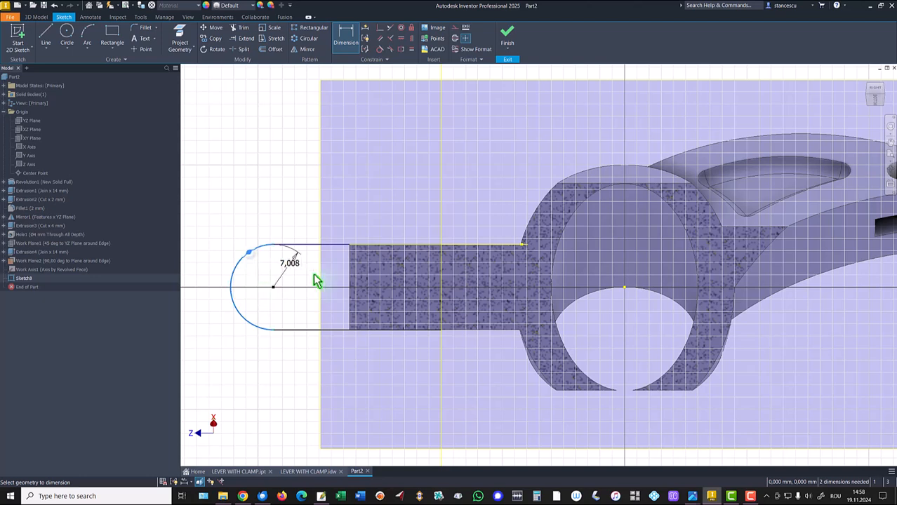
{"action": "left_click", "coordinate": [439, 270]}
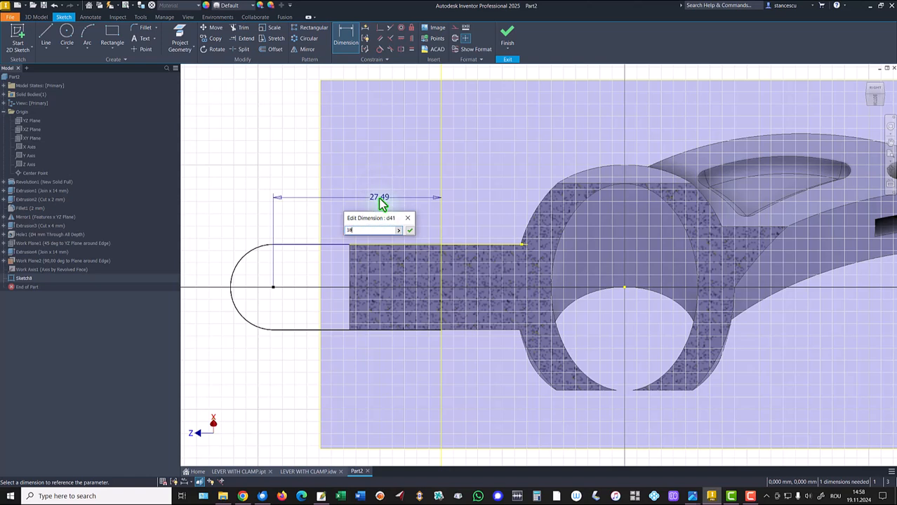
{"action": "key", "text": "Return"}
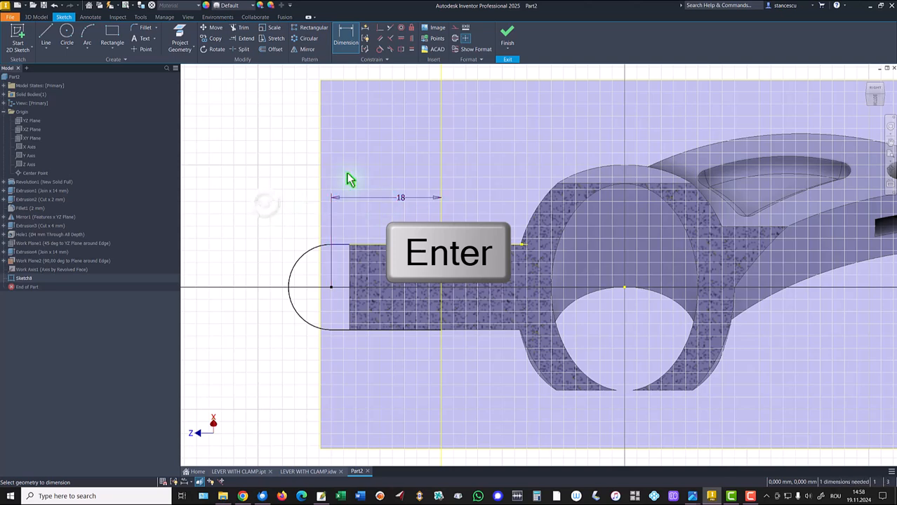
{"action": "left_click", "coordinate": [508, 39]}
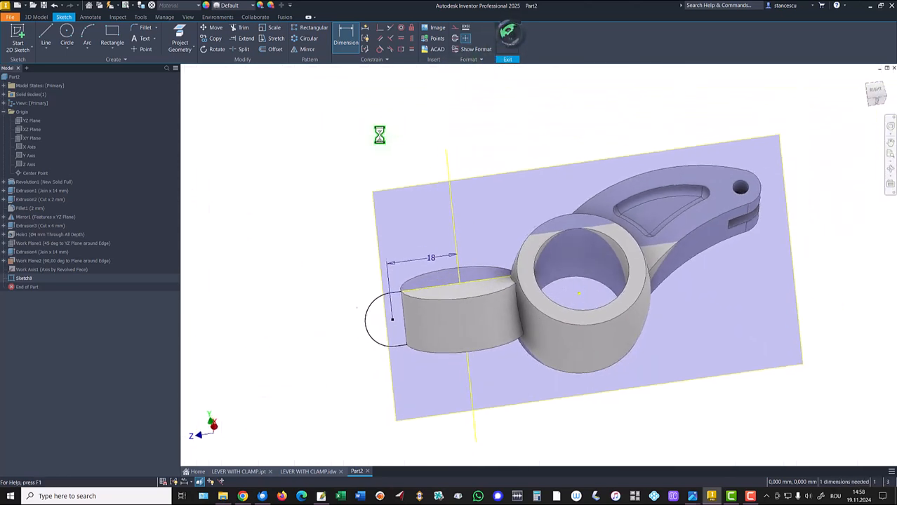
Extrude the lug profile symmetrically by 12 mm, joined to the clamp cylinder.
{"action": "left_click", "coordinate": [45, 36]}
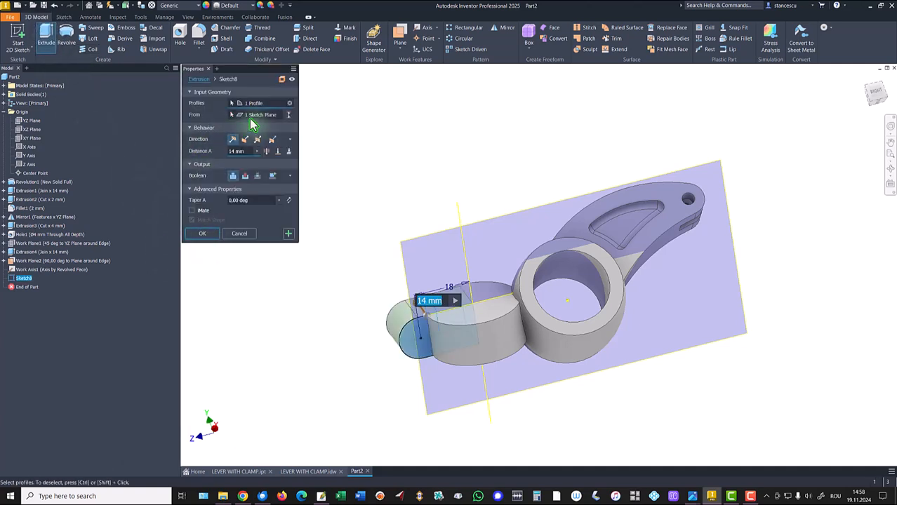
{"action": "left_click", "coordinate": [257, 140]}
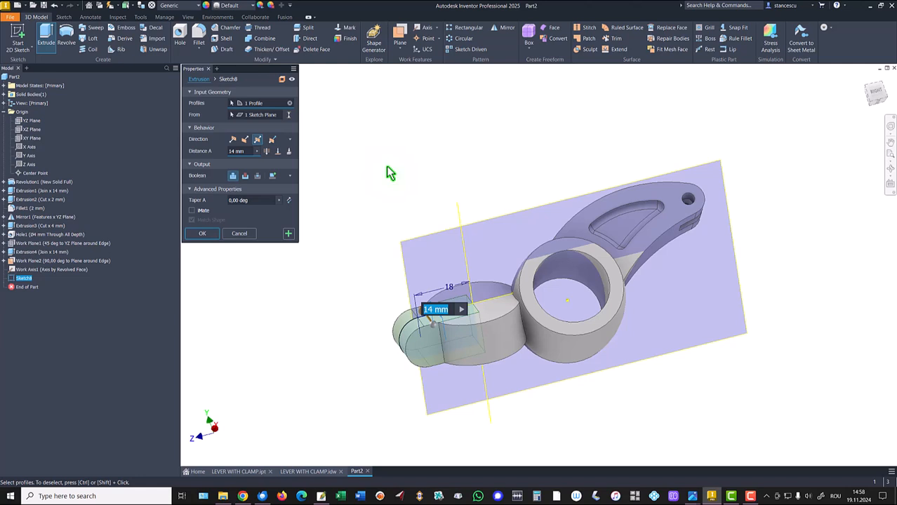
{"action": "type", "text": "12"}
{"action": "left_click", "coordinate": [203, 234]}
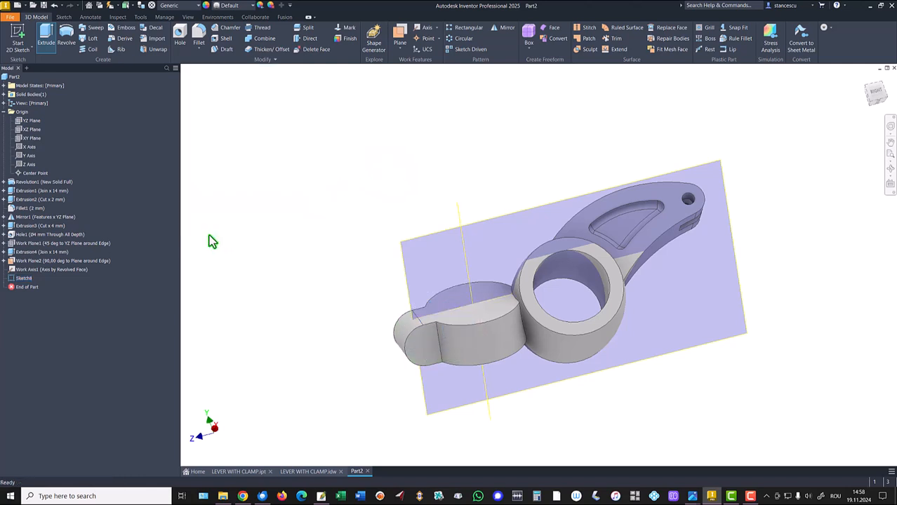
Hide the perpendicular work plane and the clamp cylinder's work axis, and restore the home view.
{"action": "right_click", "coordinate": [13, 262]}
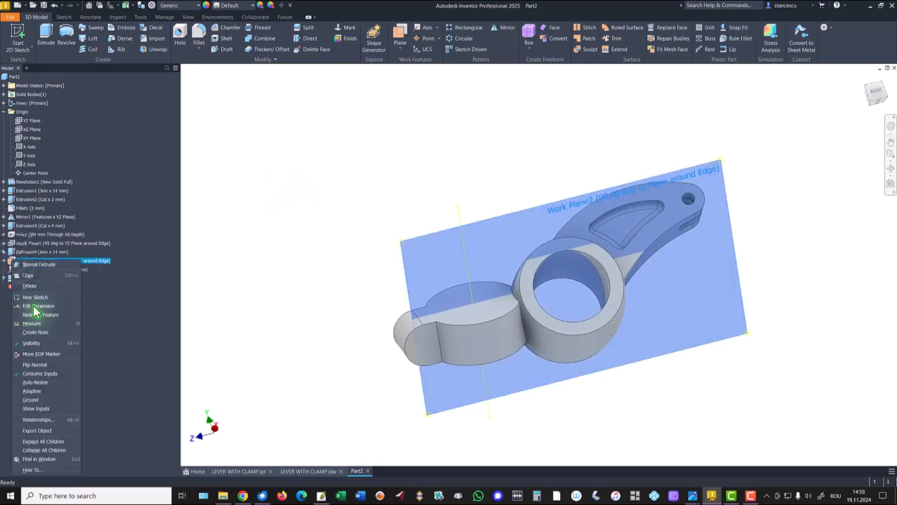
{"action": "left_click", "coordinate": [30, 343]}
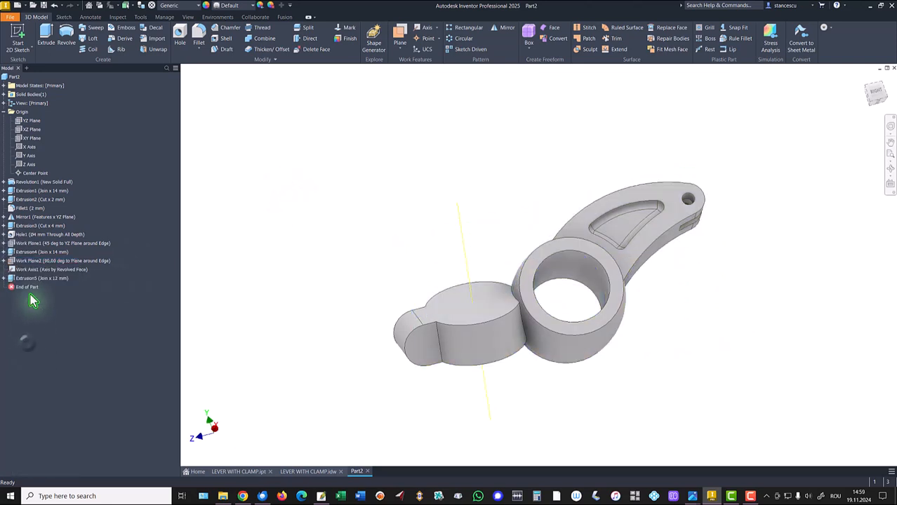
{"action": "left_click", "coordinate": [4, 261]}
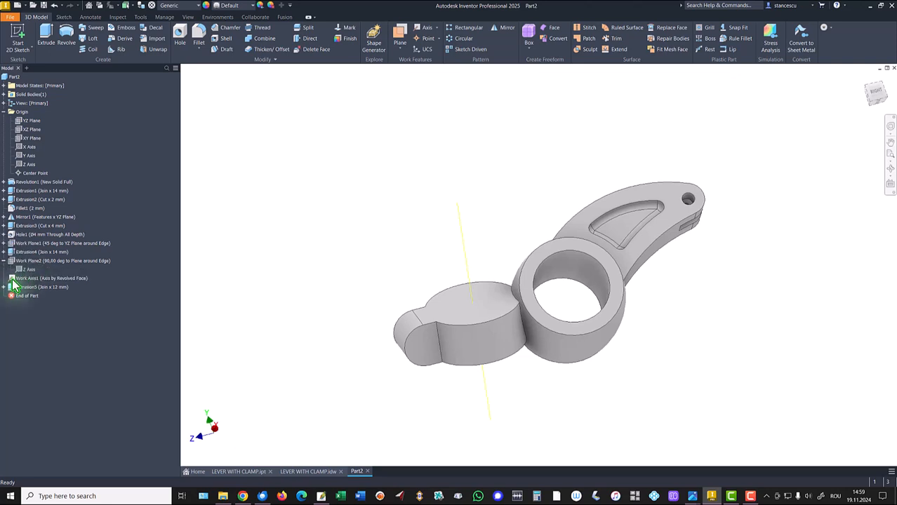
{"action": "right_click", "coordinate": [12, 279]}
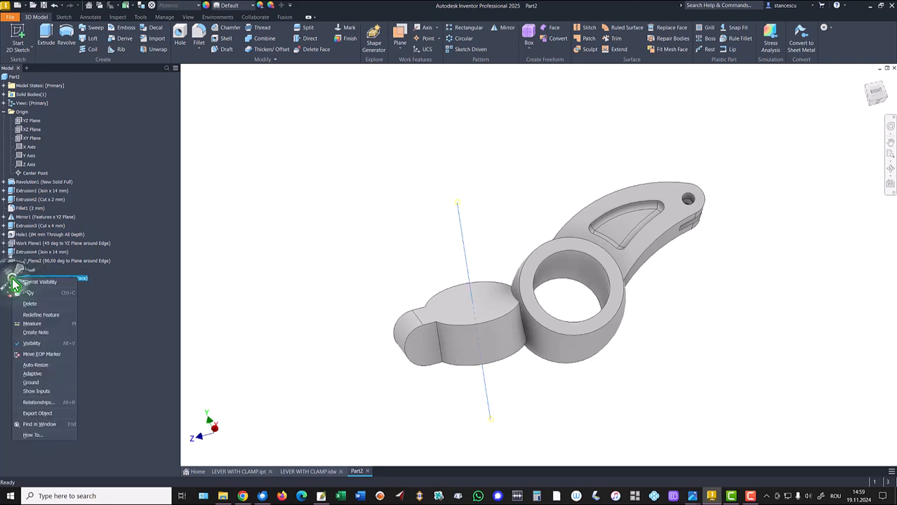
{"action": "left_click", "coordinate": [33, 344]}
{"action": "key", "text": "F6"}
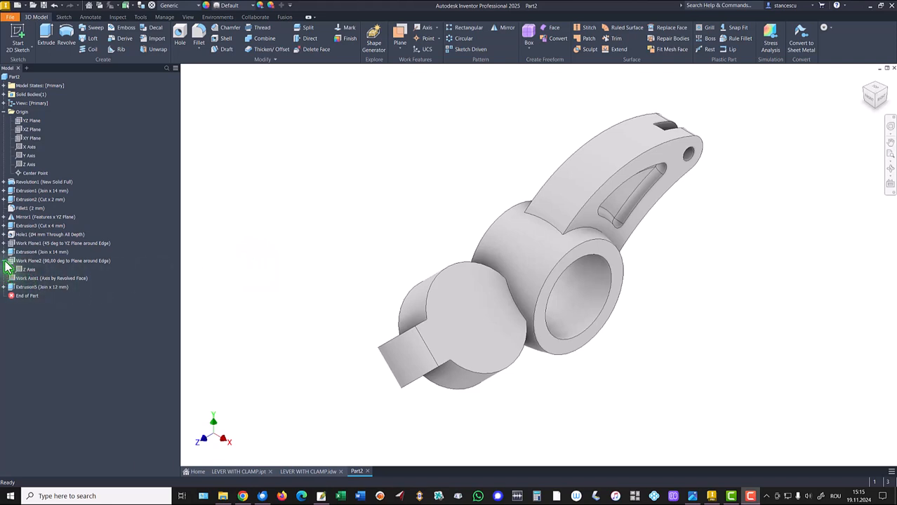
{"action": "left_click", "coordinate": [5, 261]}
Open the LEVER WITH CLAMP.idw drawing and examine the clamp lug dimensions in view A.
{"action": "middle_click_drag", "start_coordinate": [267, 261], "coordinate": [350, 300], "text": "shift"}
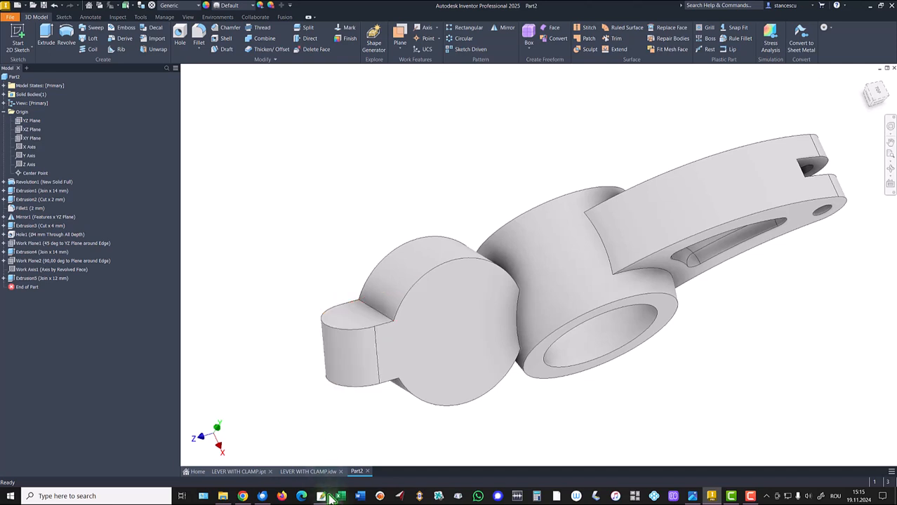
{"action": "left_click", "coordinate": [321, 473]}
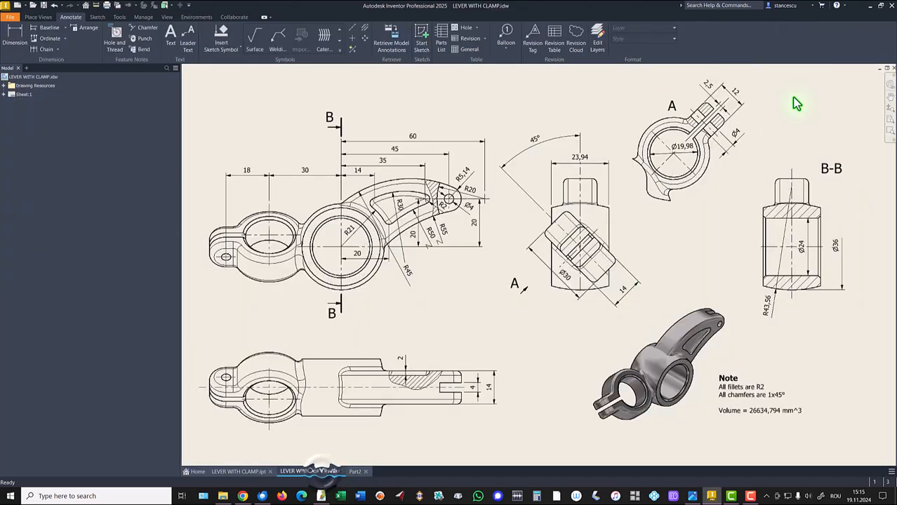
{"action": "left_click", "coordinate": [736, 140]}
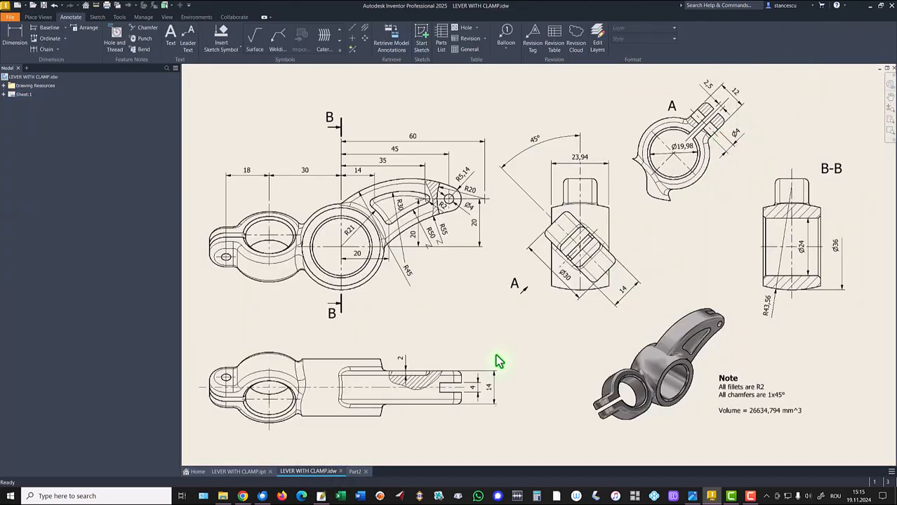
Return to Part2 and make a 4 mm through-all hole in the lug's side face, concentric with its rounded end.
{"action": "left_click", "coordinate": [355, 471]}
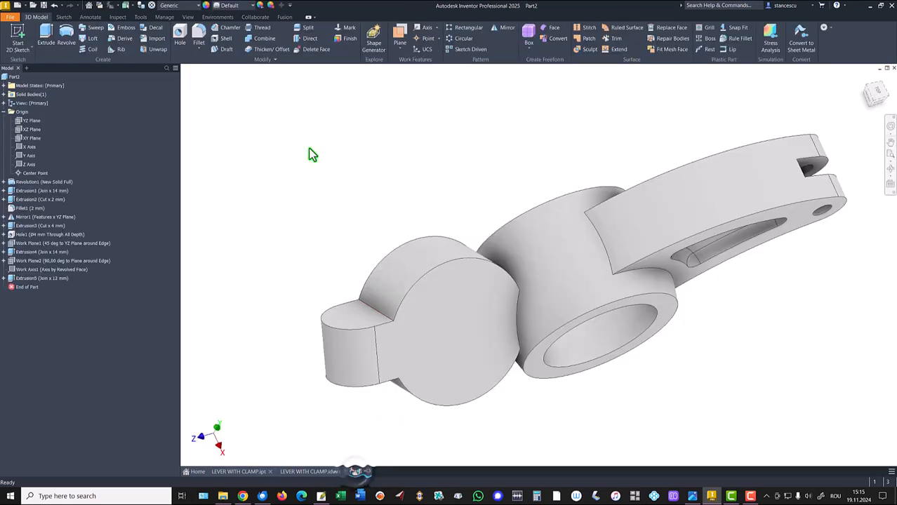
{"action": "left_click", "coordinate": [179, 40]}
{"action": "left_click", "coordinate": [352, 321]}
{"action": "left_click", "coordinate": [332, 328]}
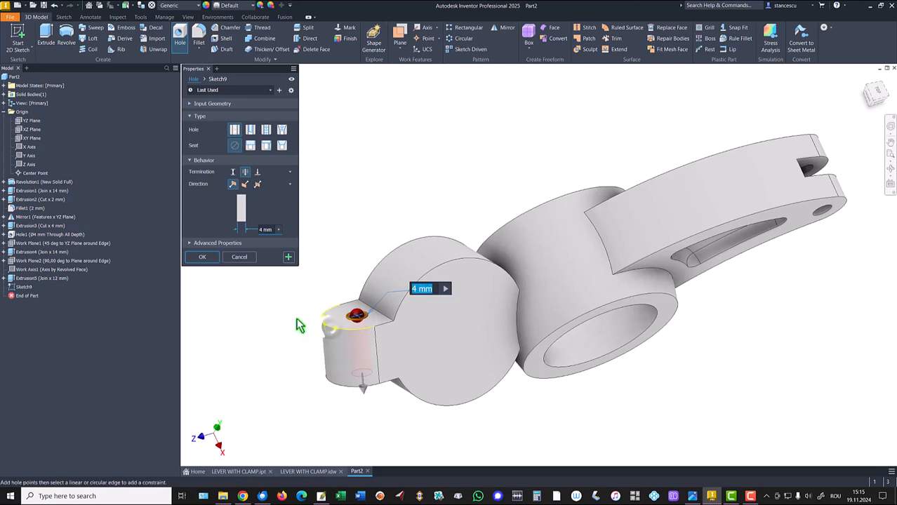
{"action": "left_click", "coordinate": [202, 257]}
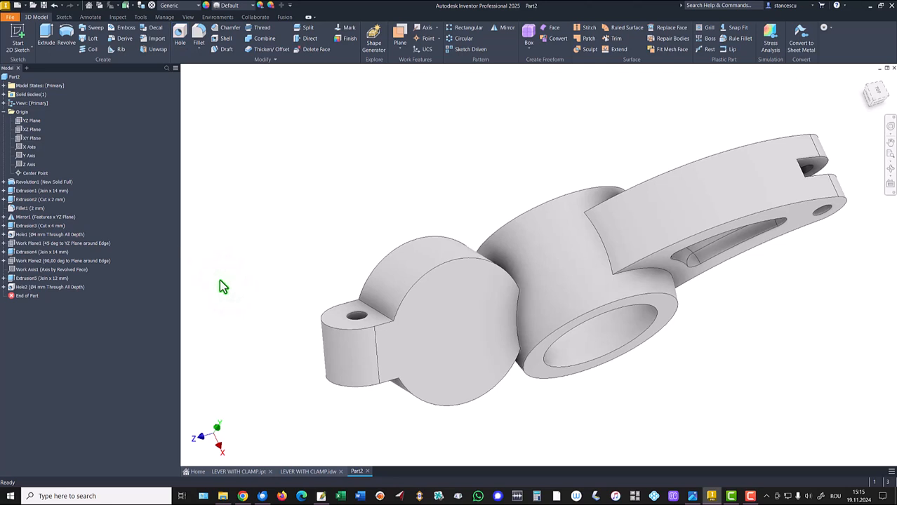
Make a 19,98 mm through-all hole in the clamp cylinder's end face, concentric with its outer edge.
{"action": "left_click", "coordinate": [179, 38]}
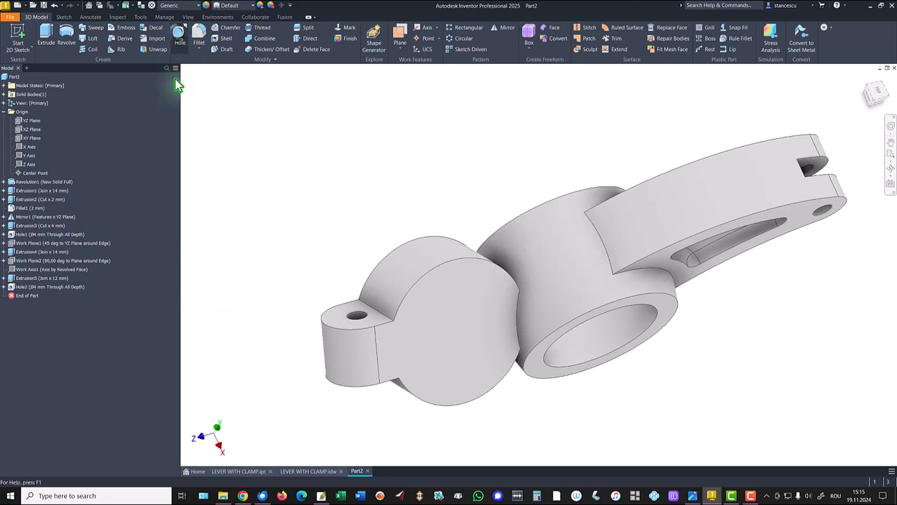
{"action": "left_click", "coordinate": [418, 318]}
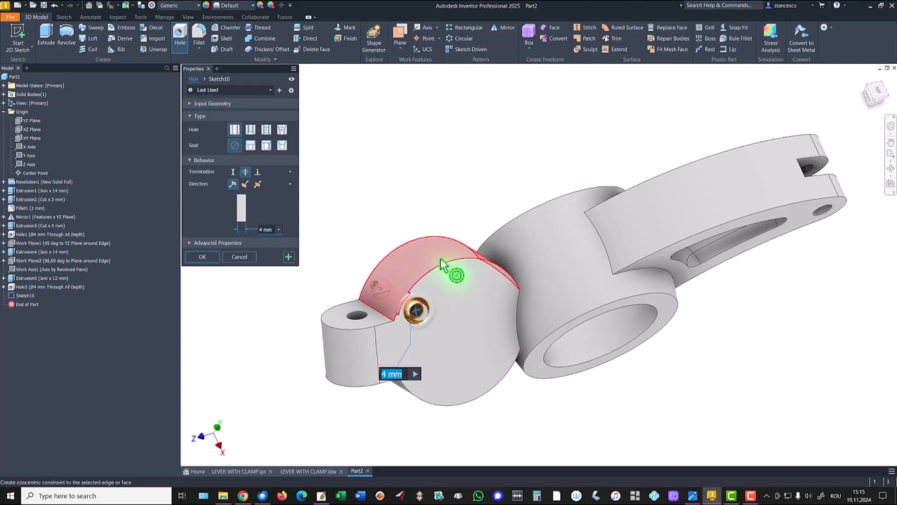
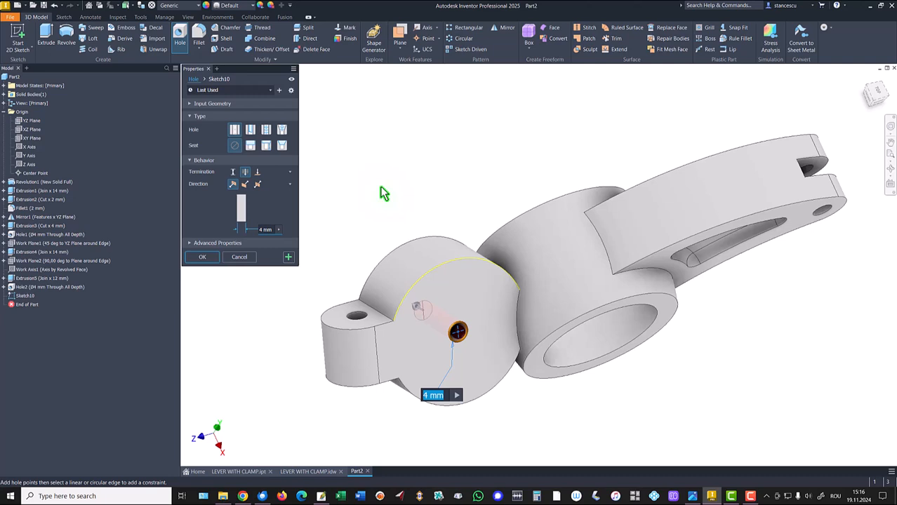
{"action": "type", "text": "19,98"}
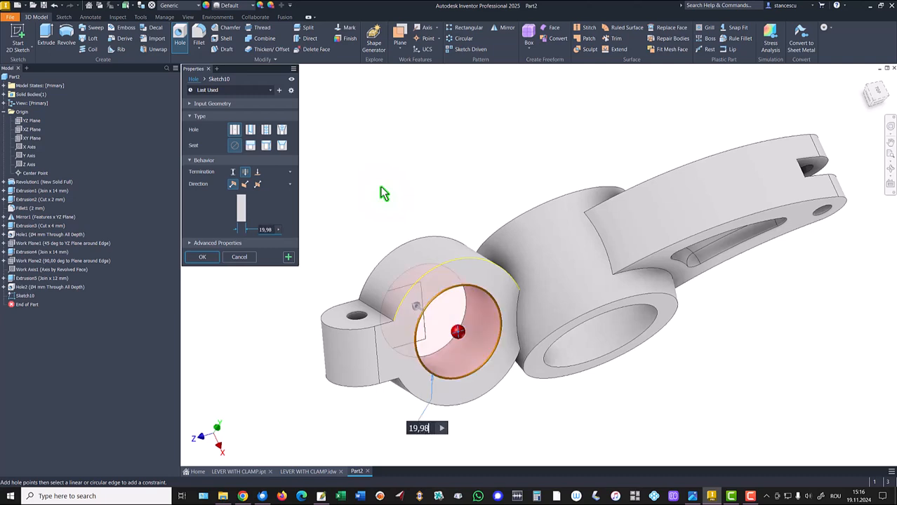
{"action": "key", "text": "Return"}
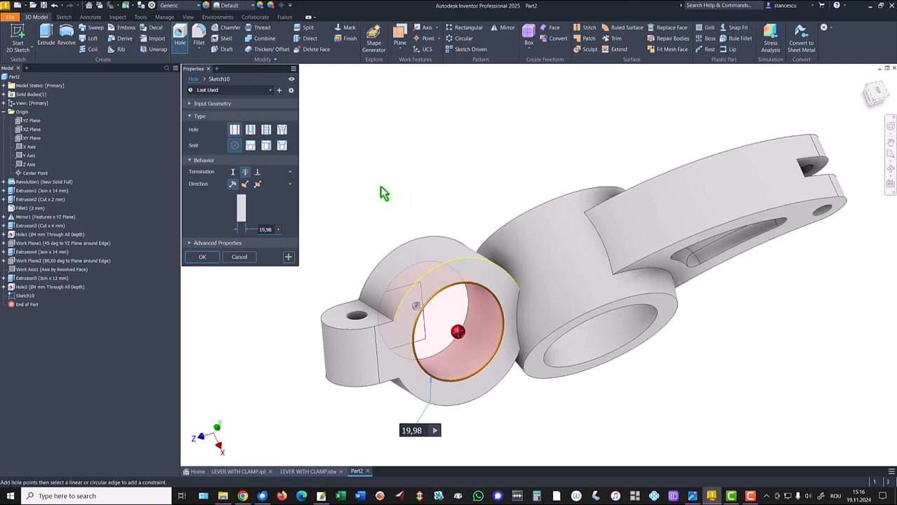
{"action": "left_click", "coordinate": [204, 257]}
Check the clamp slot in the drawing, then sketch a rectangle on the clamp's end face, spanning from beyond the lug into the bore.
{"action": "left_click", "coordinate": [308, 473]}
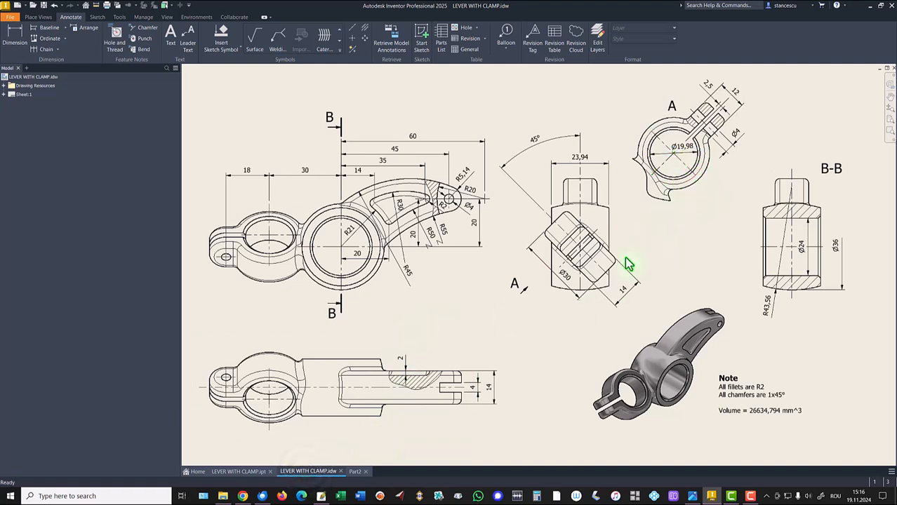
{"action": "left_click", "coordinate": [355, 472]}
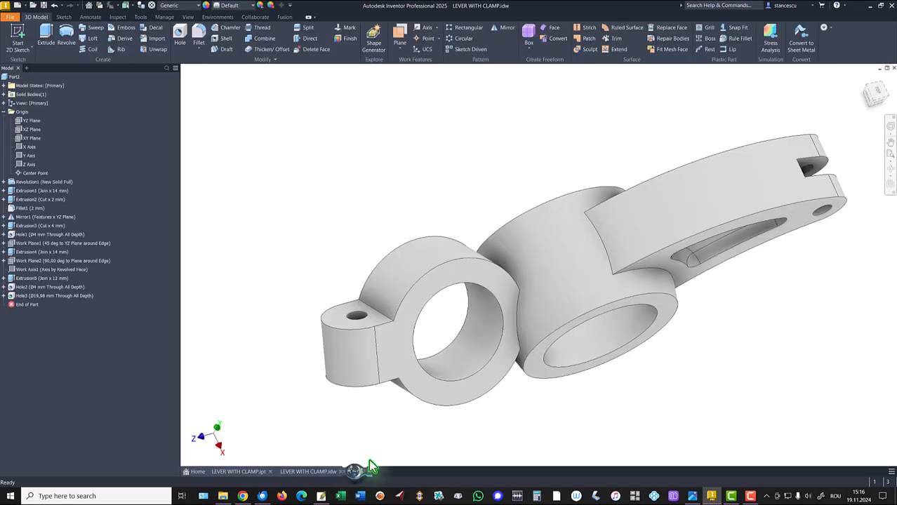
{"action": "left_click", "coordinate": [396, 352]}
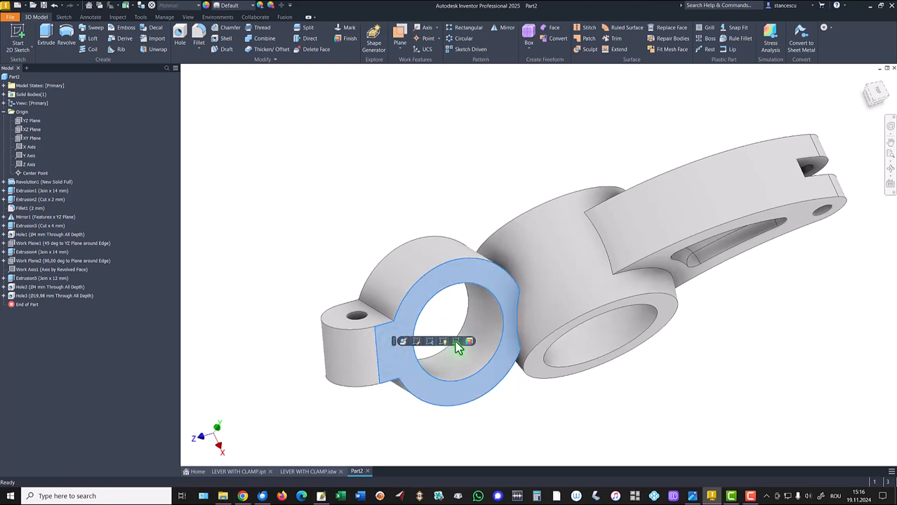
{"action": "key", "text": "s"}
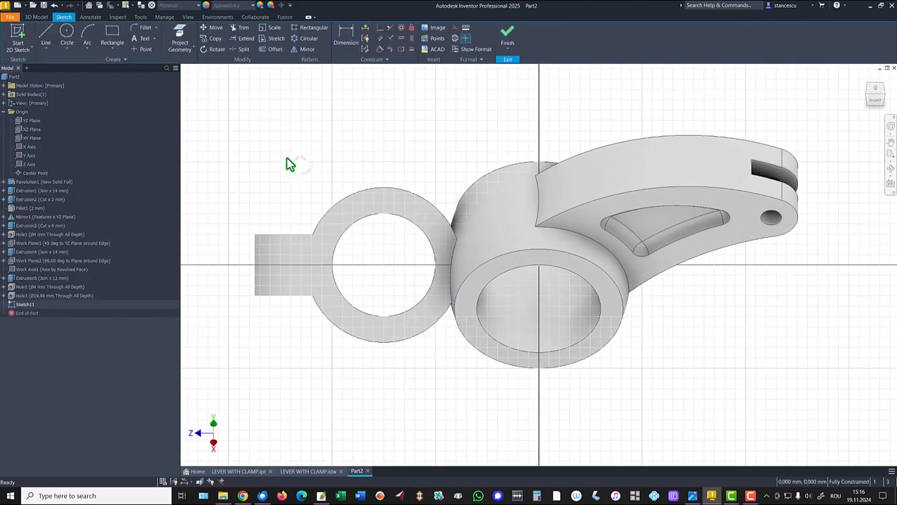
{"action": "left_click", "coordinate": [112, 36]}
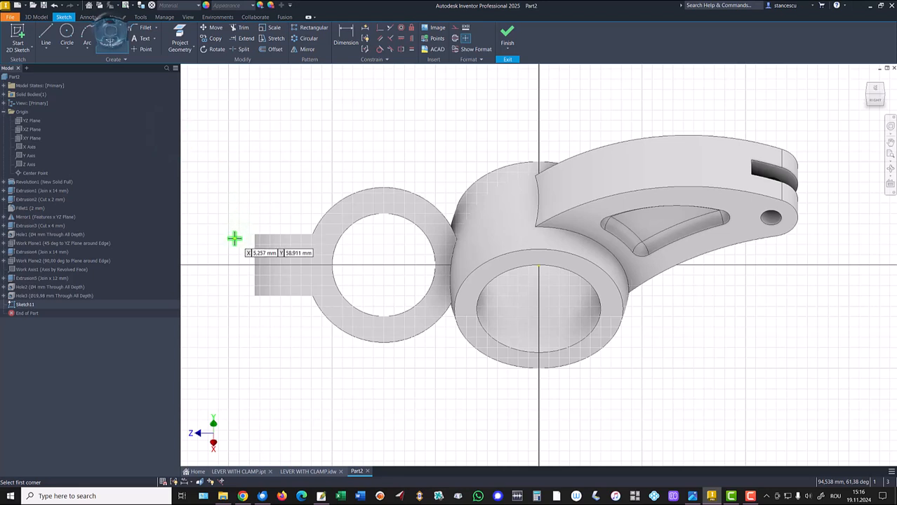
{"action": "left_click", "coordinate": [236, 242]}
{"action": "left_click", "coordinate": [360, 284]}
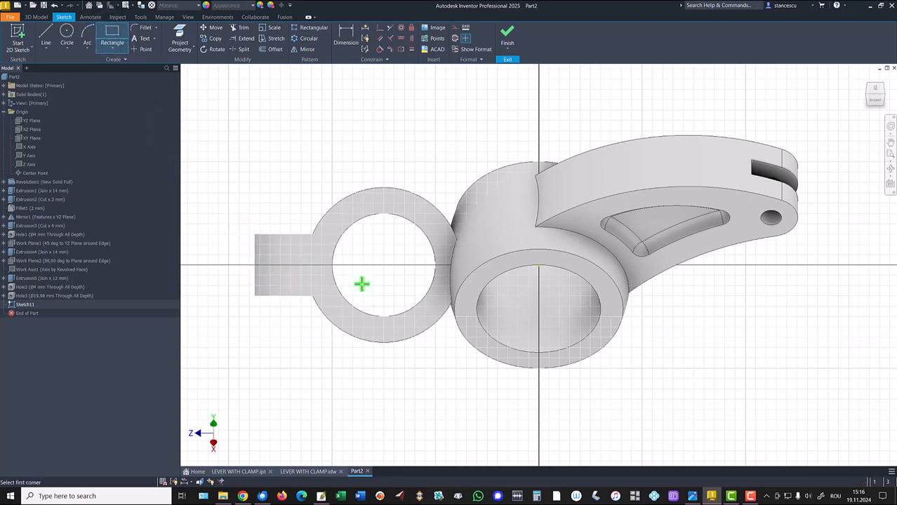
{"action": "key", "text": "Escape"}
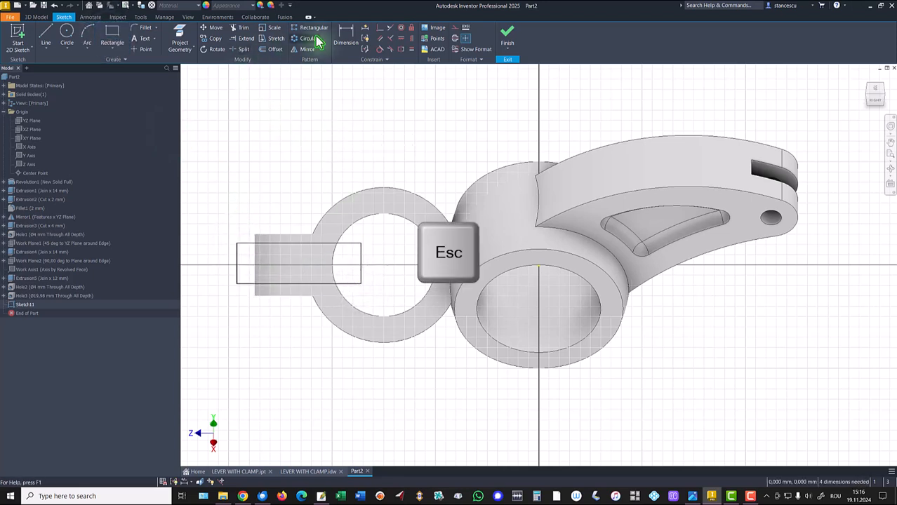
Project the bore edge, make the rectangle's inner side midpoint coincident with the bore centre and its outer side collinear with the lug's end.
{"action": "left_click", "coordinate": [184, 50]}
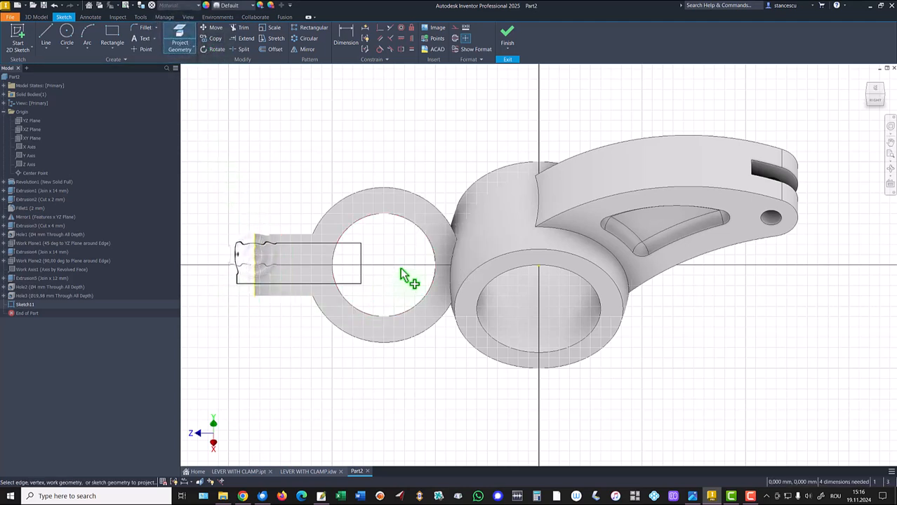
{"action": "left_click", "coordinate": [428, 295]}
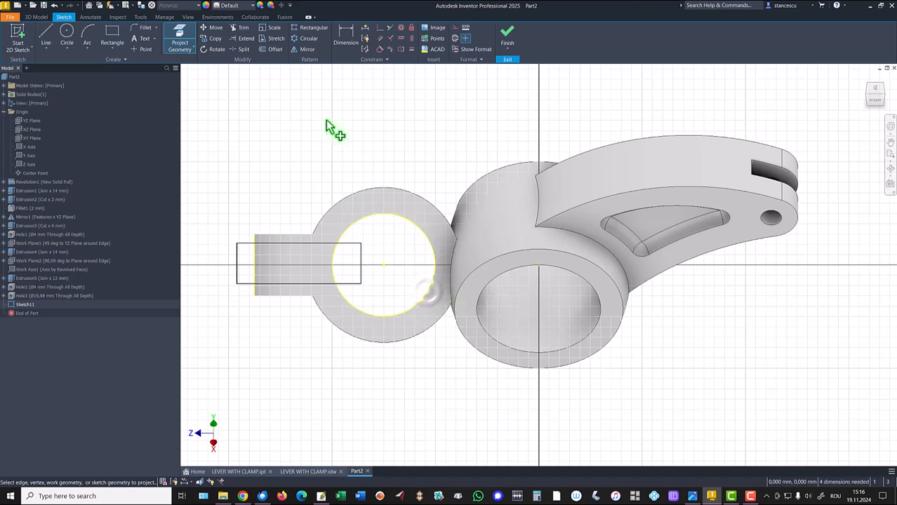
{"action": "left_click", "coordinate": [380, 28]}
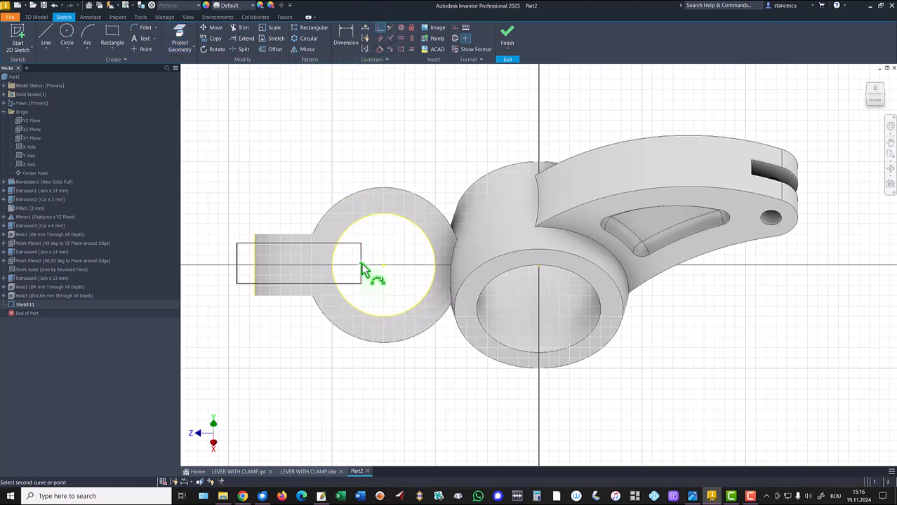
{"action": "left_click", "coordinate": [384, 266]}
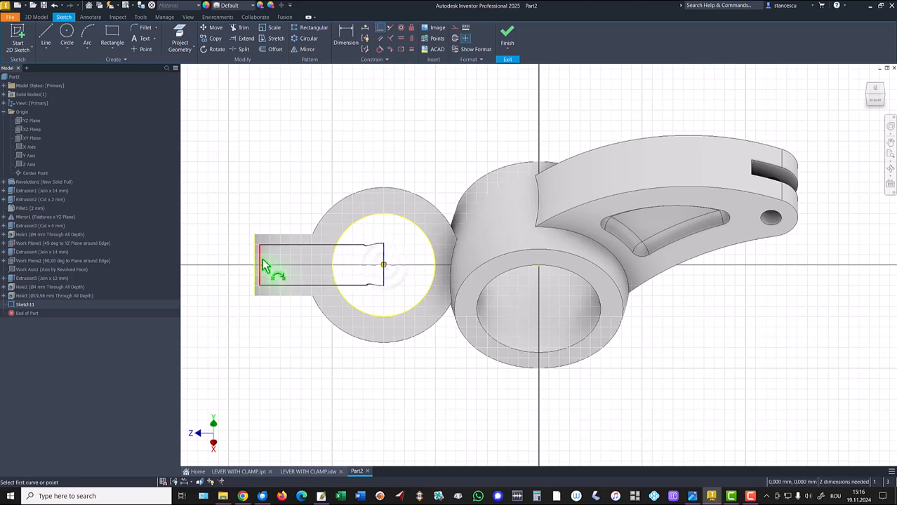
{"action": "left_click", "coordinate": [389, 30]}
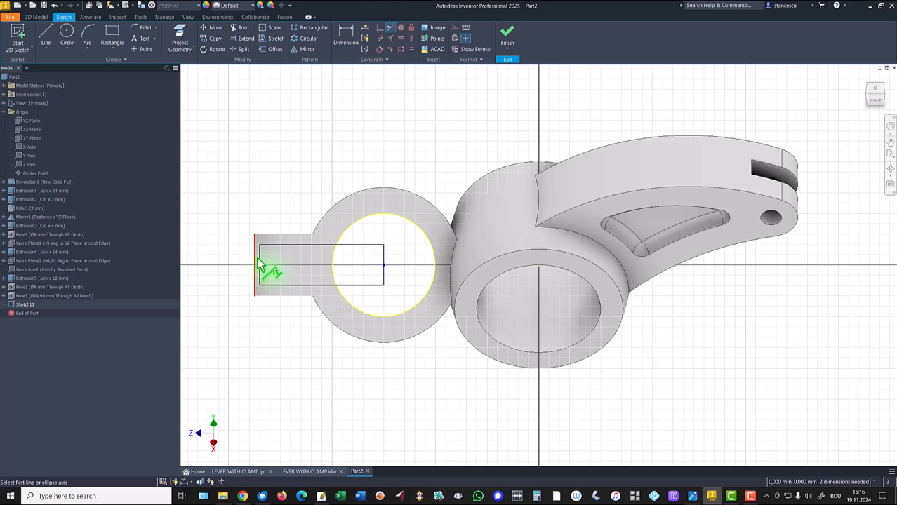
{"action": "left_click", "coordinate": [256, 258]}
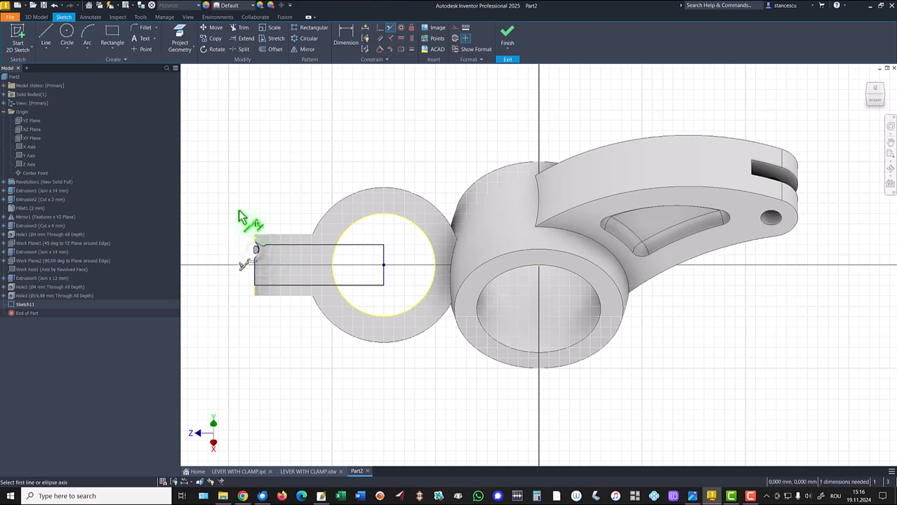
{"action": "key", "text": "Escape"}
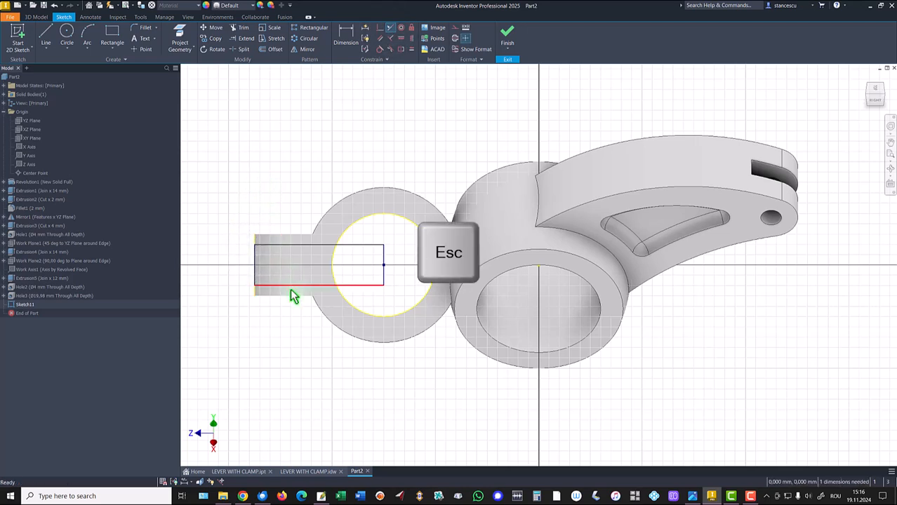
Look up the slot width in the drawing's view A, dimension the rectangle's height as 2,5 mm and finish the sketch.
{"action": "left_click", "coordinate": [288, 475]}
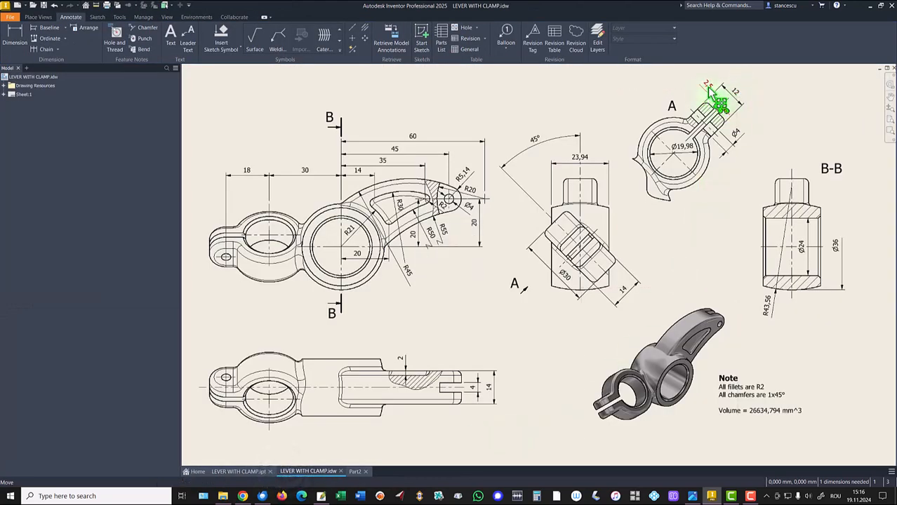
{"action": "left_click", "coordinate": [353, 472]}
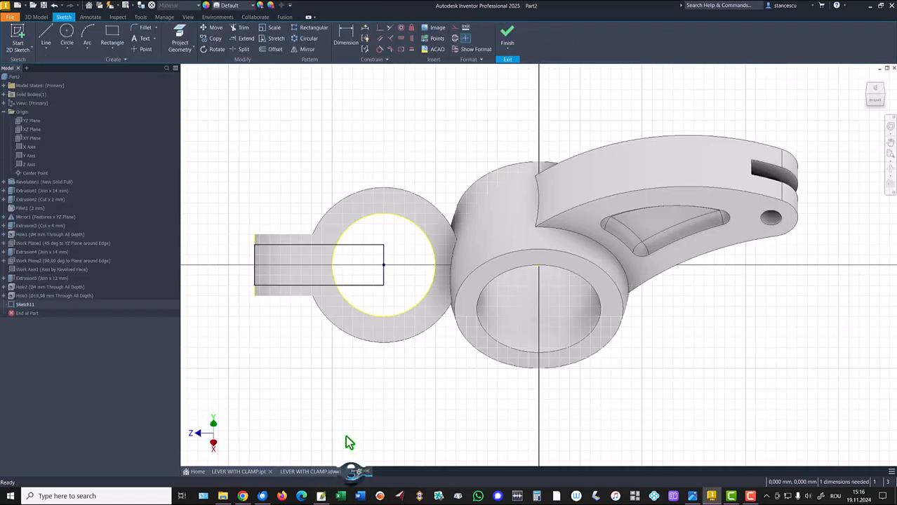
{"action": "left_click", "coordinate": [345, 34]}
{"action": "left_click", "coordinate": [289, 247]}
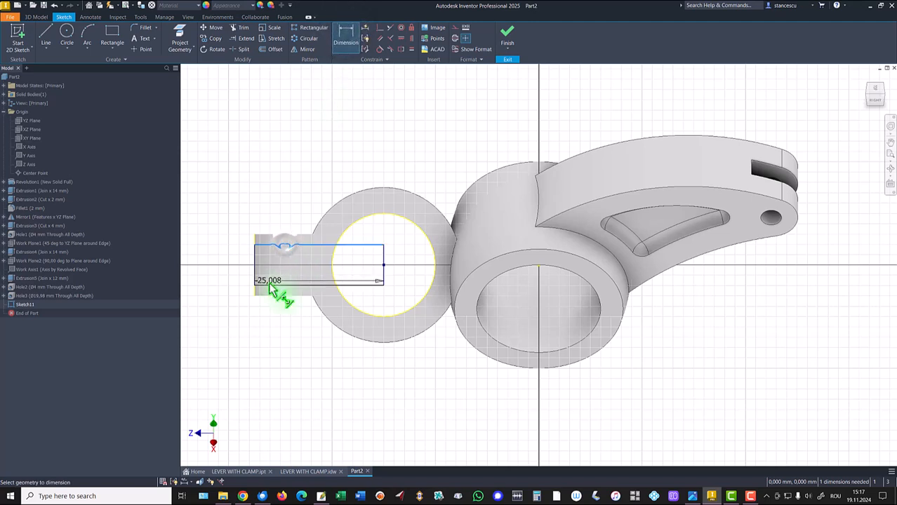
{"action": "left_click", "coordinate": [269, 285]}
{"action": "left_click", "coordinate": [223, 271]}
{"action": "type", "text": "2,5"}
{"action": "key", "text": "Return"}
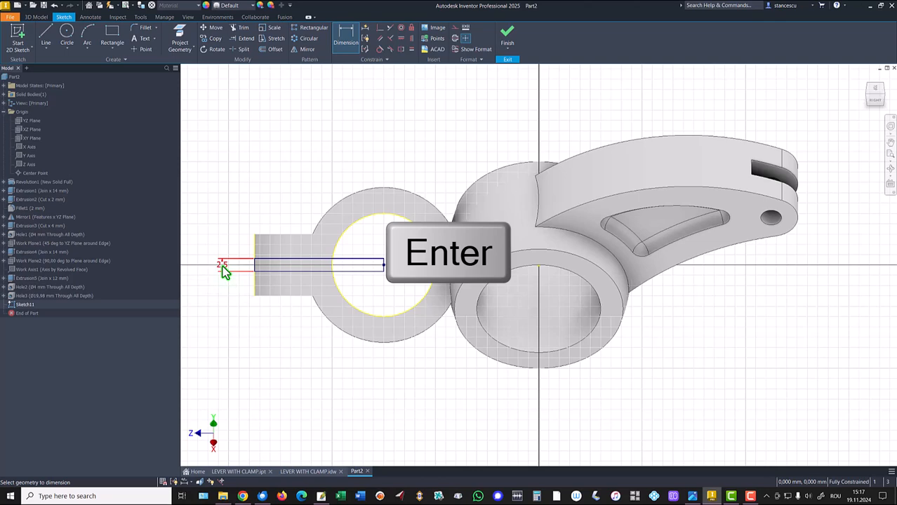
{"action": "left_click", "coordinate": [510, 36]}
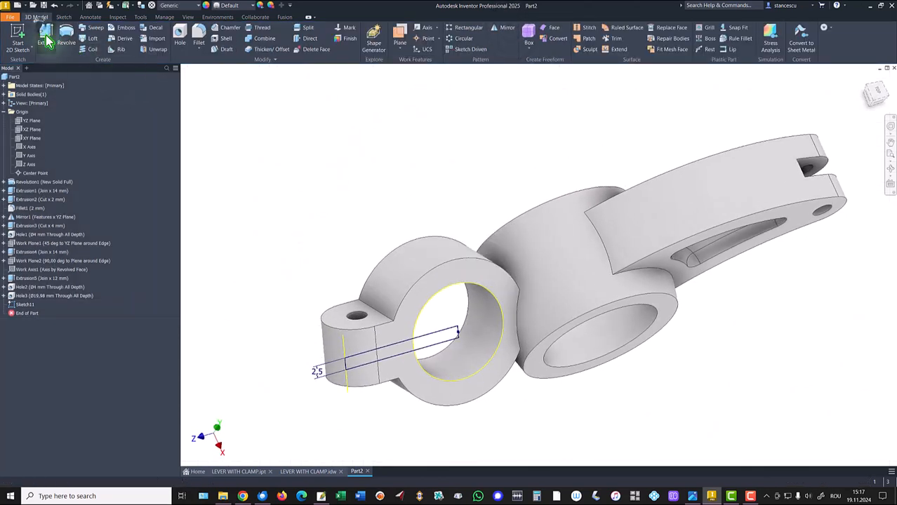
Extrude both slot profiles as a through-all cut in the flipped direction to split the clamp lug, and restore the home view.
{"action": "left_click", "coordinate": [45, 35]}
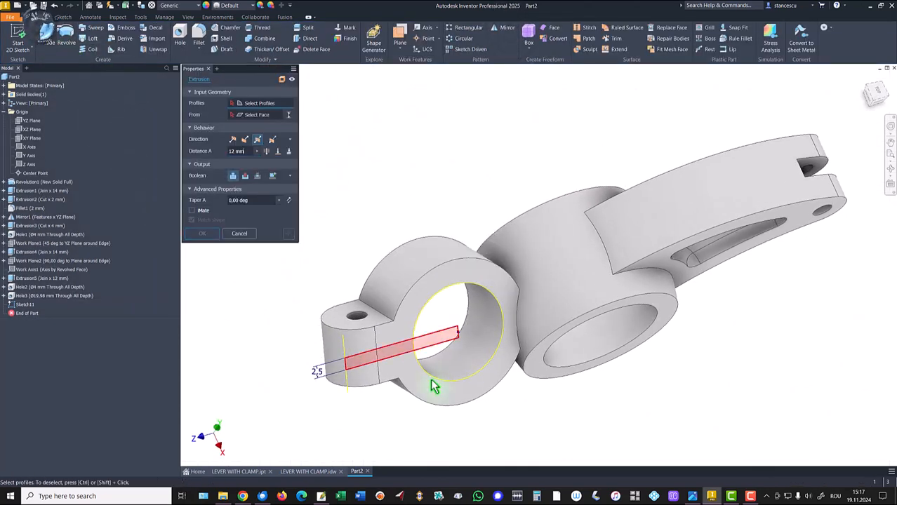
{"action": "left_click", "coordinate": [449, 348]}
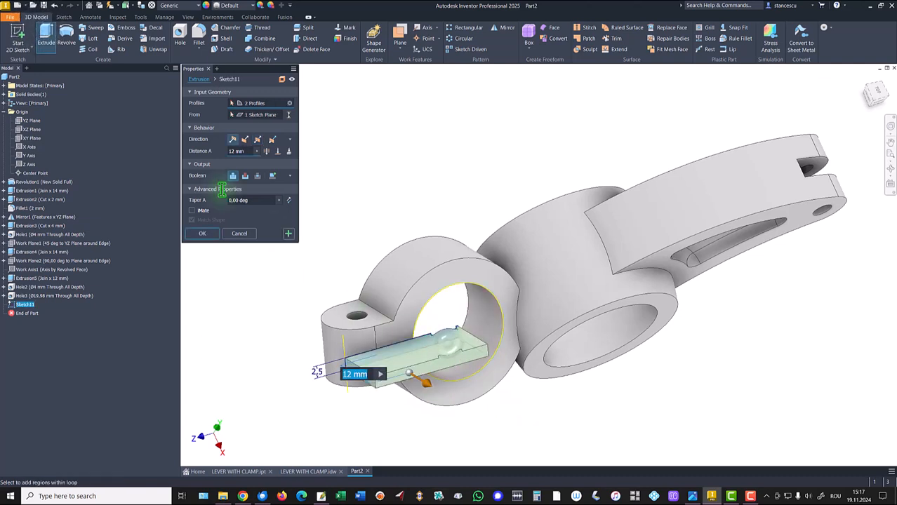
{"action": "left_click", "coordinate": [245, 140]}
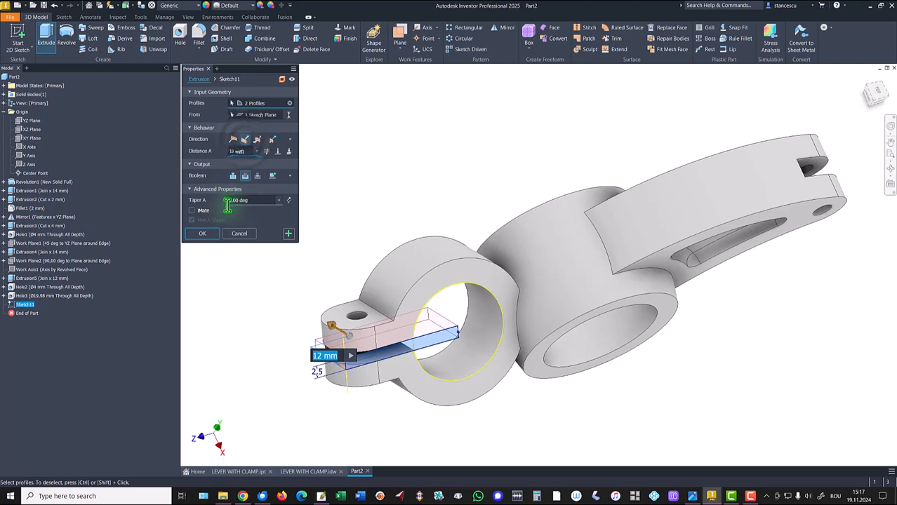
{"action": "left_click", "coordinate": [267, 151]}
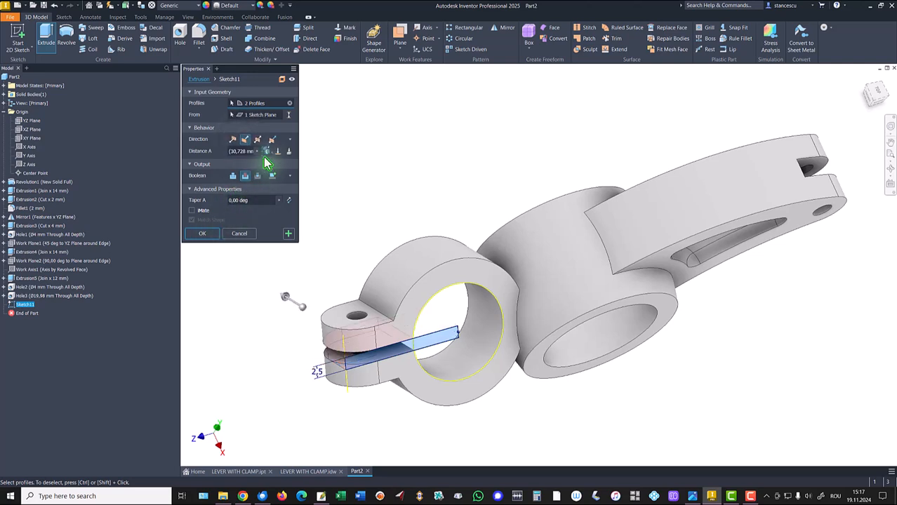
{"action": "left_click", "coordinate": [199, 238]}
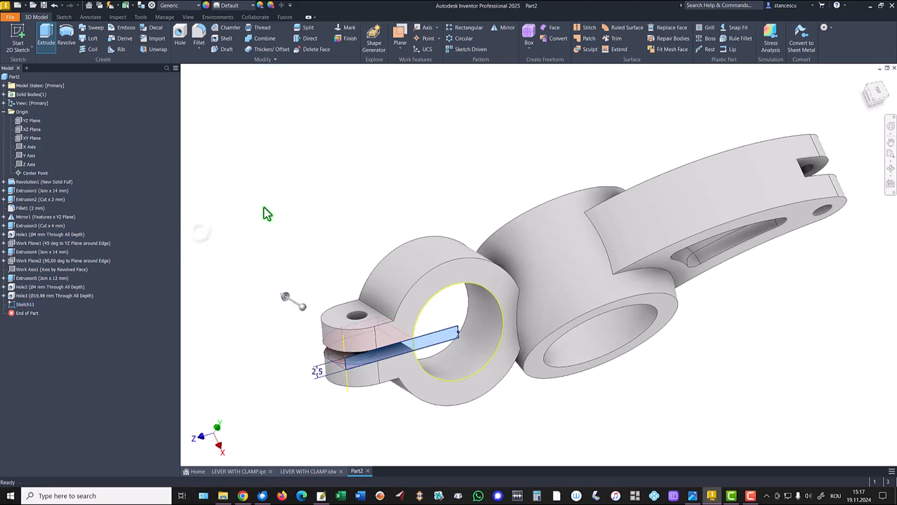
{"action": "key", "text": "F6"}
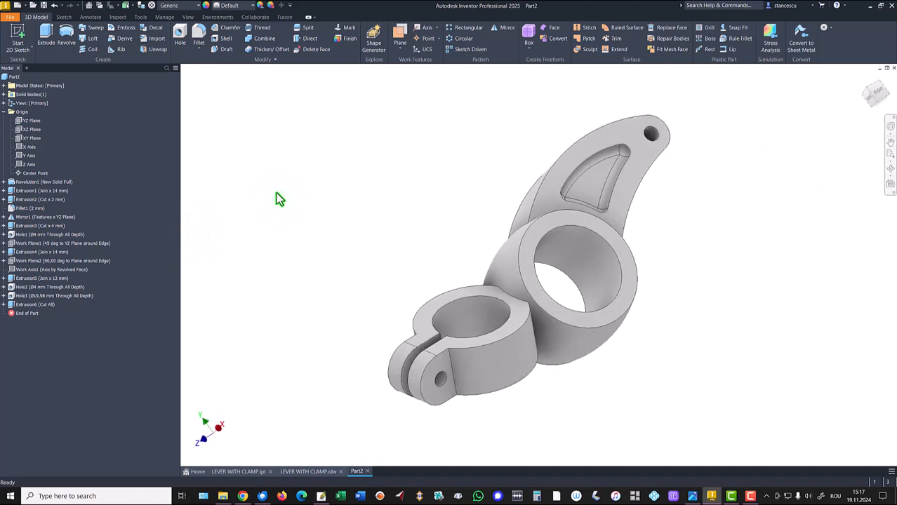
{"action": "key", "text": "F6"}
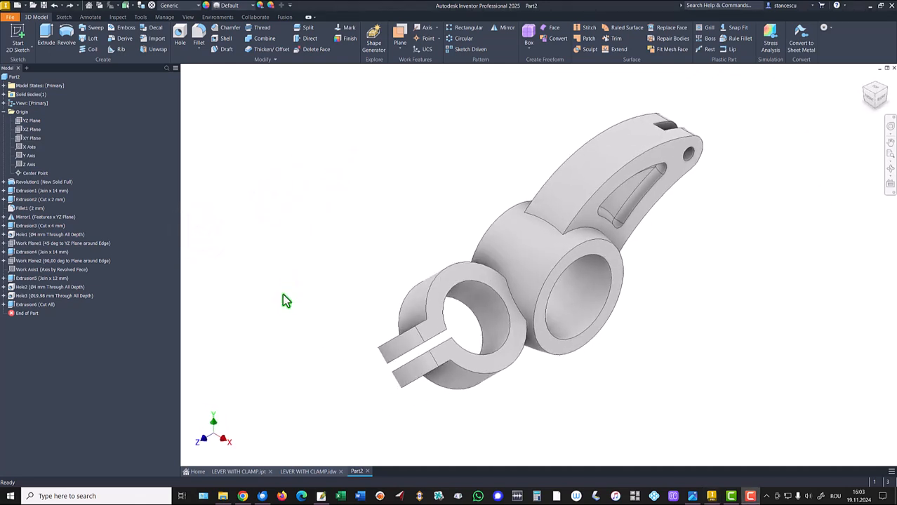
Check the drawing's fillet note, then start a 2 mm fillet on the two edges where the lug halves meet the clamp ring.
{"action": "left_click", "coordinate": [290, 471]}
{"action": "left_click", "coordinate": [732, 386]}
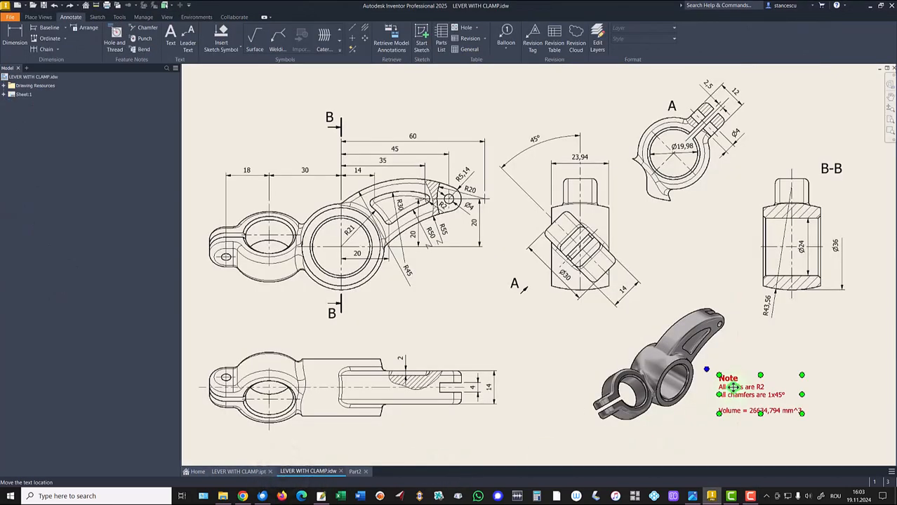
{"action": "left_click", "coordinate": [356, 471]}
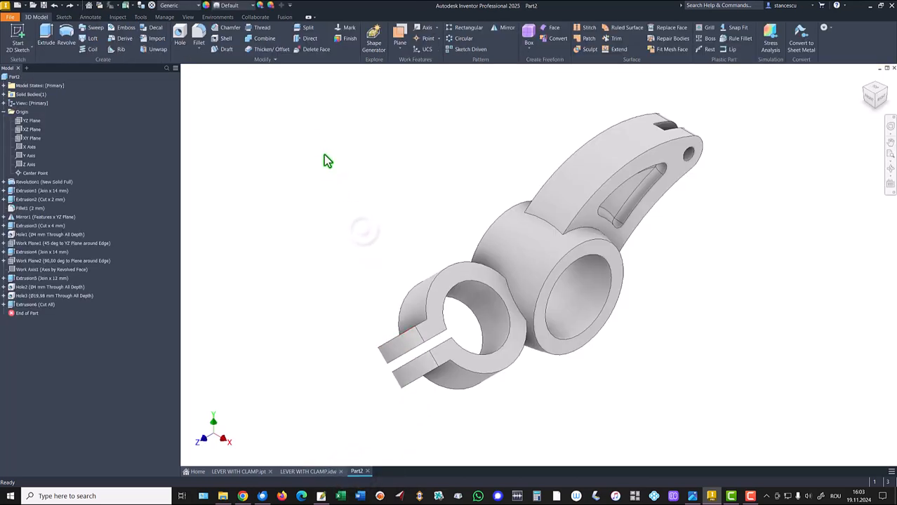
{"action": "middle_click_drag", "start_coordinate": [262, 188], "coordinate": [367, 324], "text": "shift"}
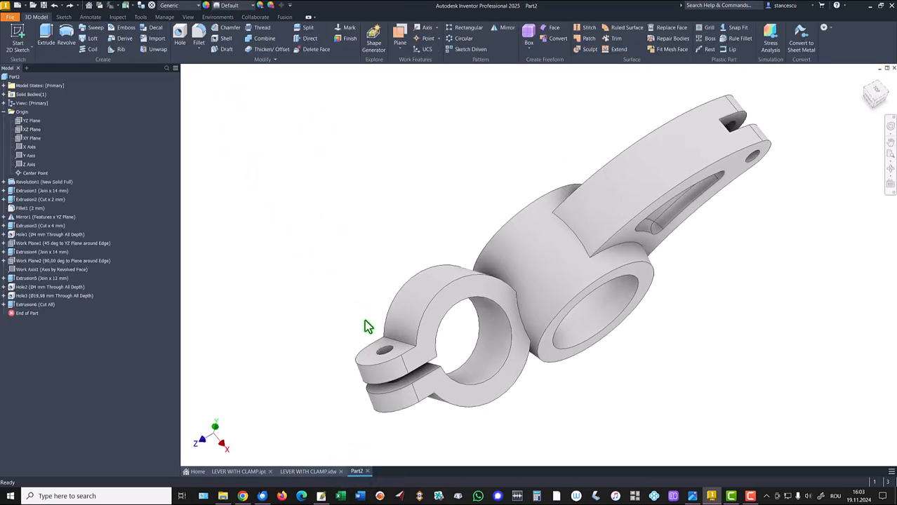
{"action": "left_click", "coordinate": [395, 341]}
{"action": "key", "text": "f"}
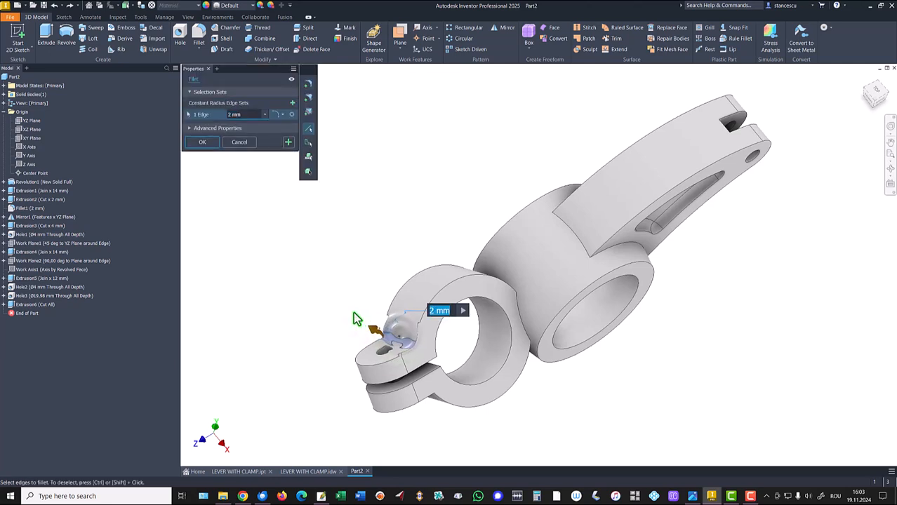
{"action": "middle_click_drag", "start_coordinate": [287, 223], "coordinate": [444, 357], "text": "shift"}
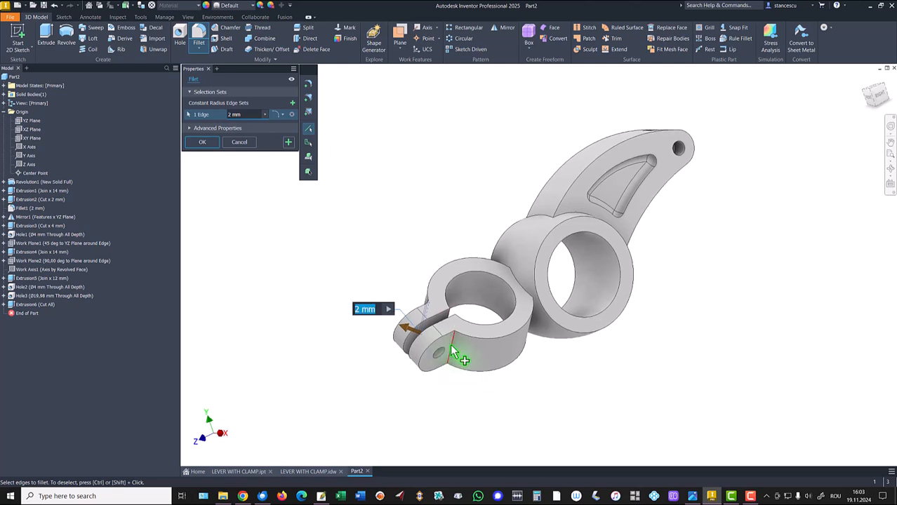
{"action": "left_click", "coordinate": [453, 349]}
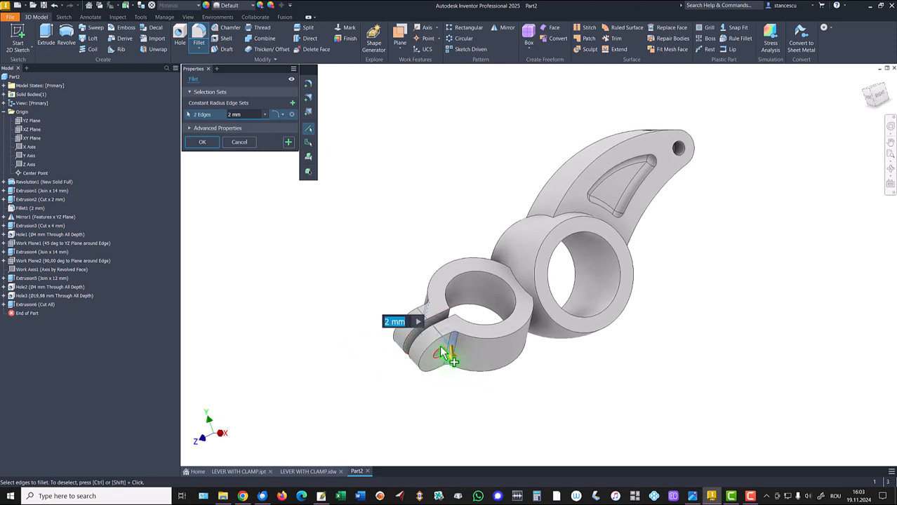
Add the outer edges of both lug halves and the clamp ring's outer rims, then apply the 2 mm fillet.
{"action": "left_click", "coordinate": [437, 342]}
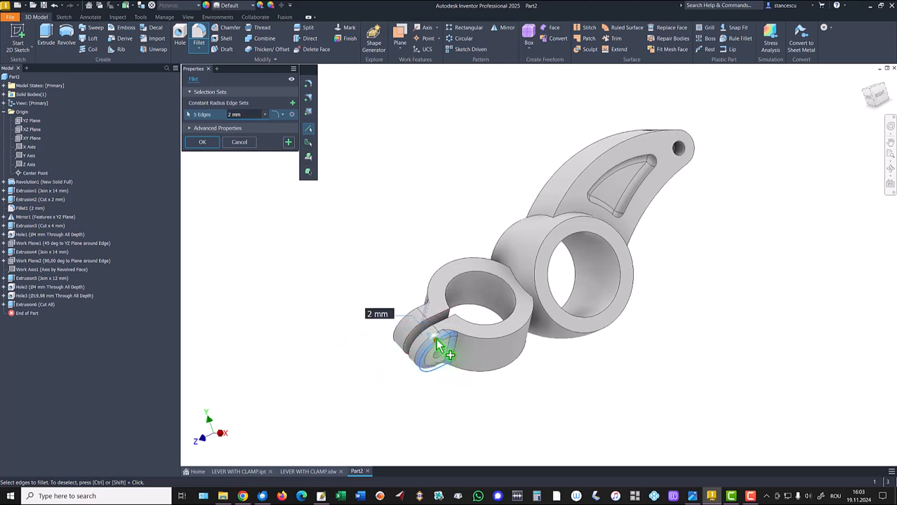
{"action": "left_click", "coordinate": [472, 339]}
{"action": "left_click", "coordinate": [462, 369]}
{"action": "middle_click_drag", "start_coordinate": [453, 366], "coordinate": [469, 414], "text": "shift"}
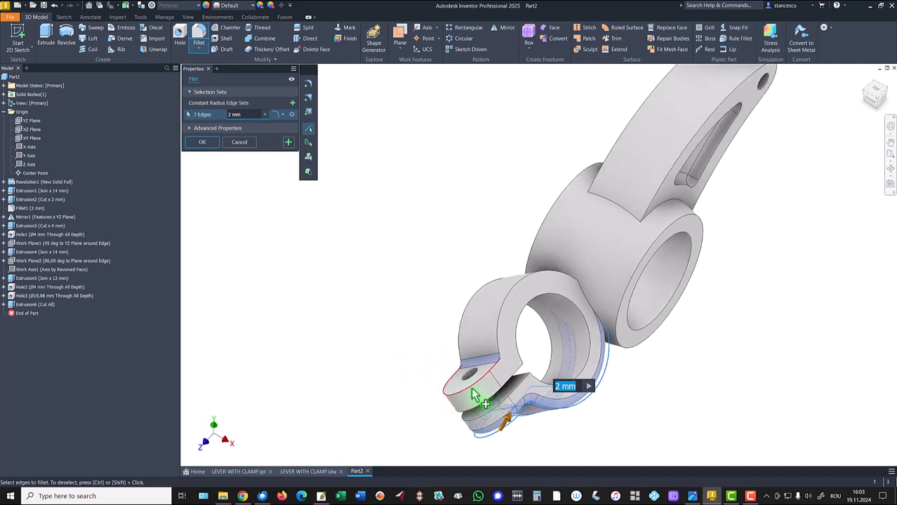
{"action": "left_click", "coordinate": [473, 385]}
{"action": "left_click", "coordinate": [505, 353]}
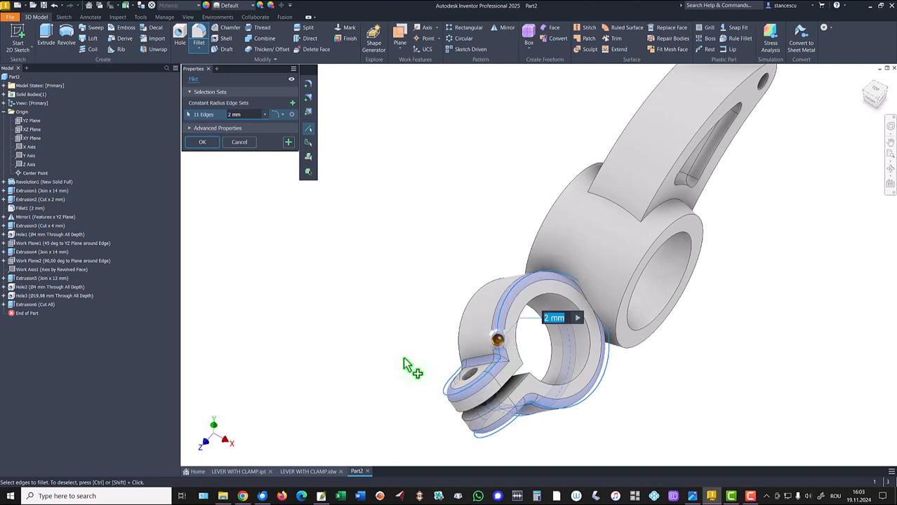
{"action": "left_click", "coordinate": [457, 347]}
{"action": "middle_click_drag", "start_coordinate": [452, 351], "coordinate": [308, 235], "text": "shift"}
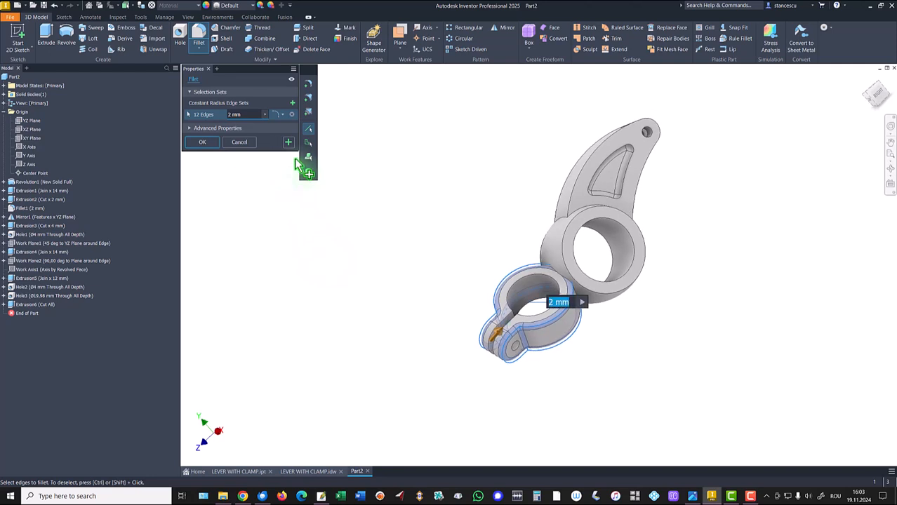
{"action": "left_click", "coordinate": [289, 142]}
Select the clamp-to-hub junction and the edges where the lever arm meets the hub for another 2 mm fillet.
{"action": "middle_click_drag", "start_coordinate": [265, 191], "coordinate": [556, 318], "text": "shift"}
{"action": "left_click", "coordinate": [556, 318]}
{"action": "middle_click_drag", "start_coordinate": [451, 381], "coordinate": [580, 273], "text": "shift"}
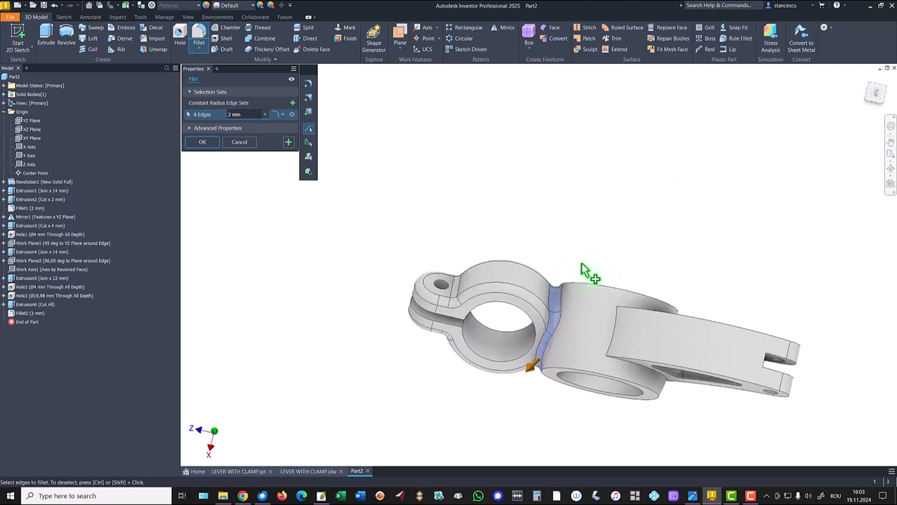
{"action": "left_click", "coordinate": [621, 317]}
{"action": "middle_click_drag", "start_coordinate": [620, 320], "coordinate": [634, 285], "text": "shift"}
{"action": "left_click", "coordinate": [605, 337]}
{"action": "left_click", "coordinate": [640, 320]}
{"action": "left_click", "coordinate": [636, 282]}
Add the lever arm's outer contour edges, create the 2 mm fillet and restore the home view.
{"action": "middle_click_drag", "start_coordinate": [416, 412], "coordinate": [581, 320], "text": "shift"}
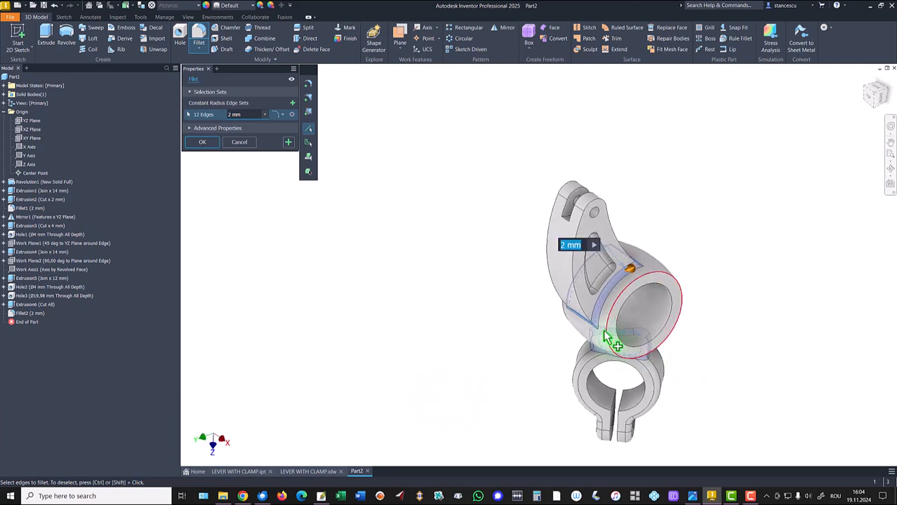
{"action": "left_click", "coordinate": [579, 320]}
{"action": "middle_click_drag", "start_coordinate": [521, 344], "coordinate": [643, 307], "text": "shift"}
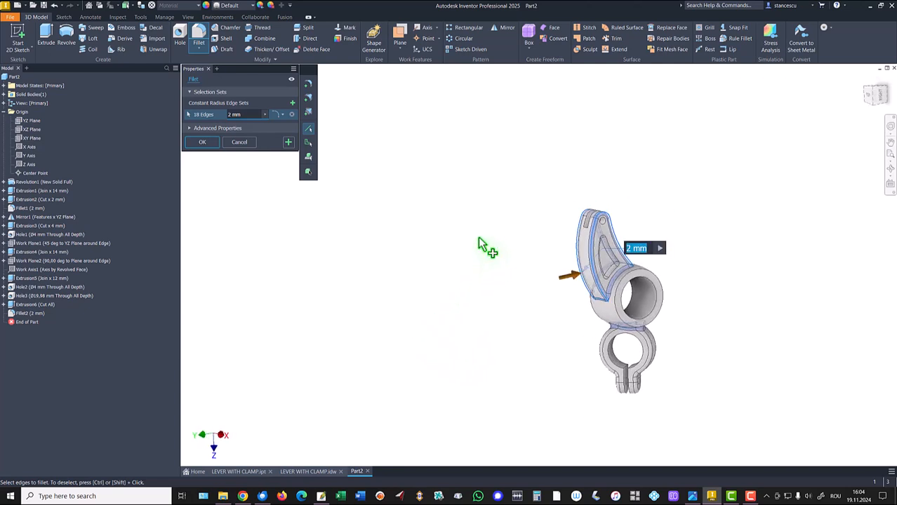
{"action": "left_click", "coordinate": [202, 142]}
{"action": "key", "text": "F6"}
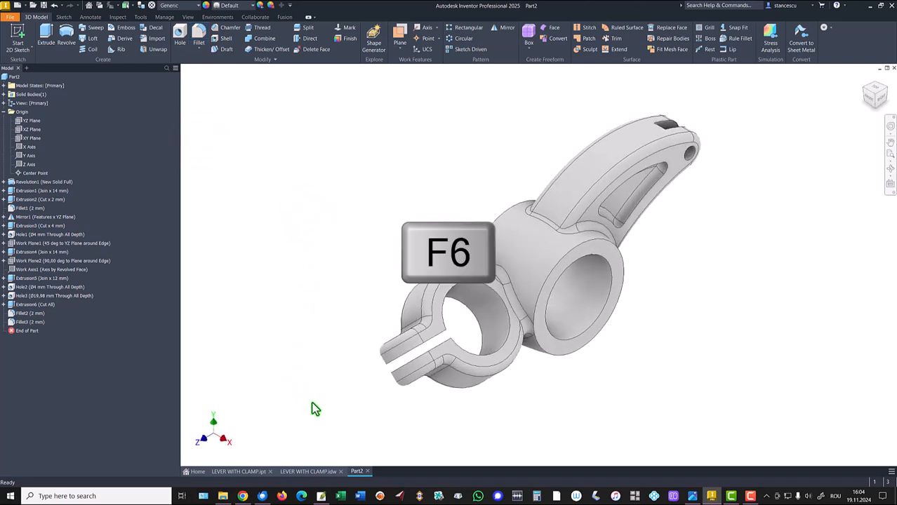
Check the chamfer note in the drawing, chamfer both end edges of the clamp and hub bores by 1 mm, and restore the home view.
{"action": "left_click", "coordinate": [312, 471]}
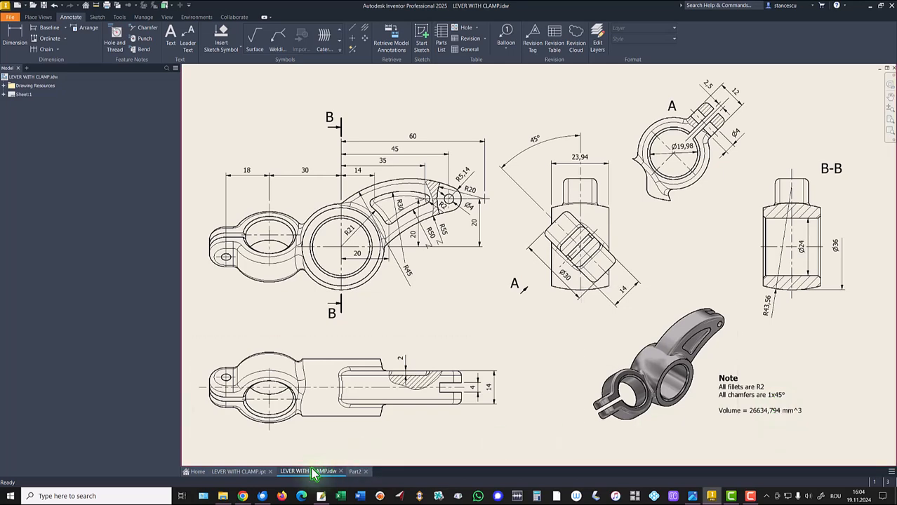
{"action": "left_click", "coordinate": [356, 472]}
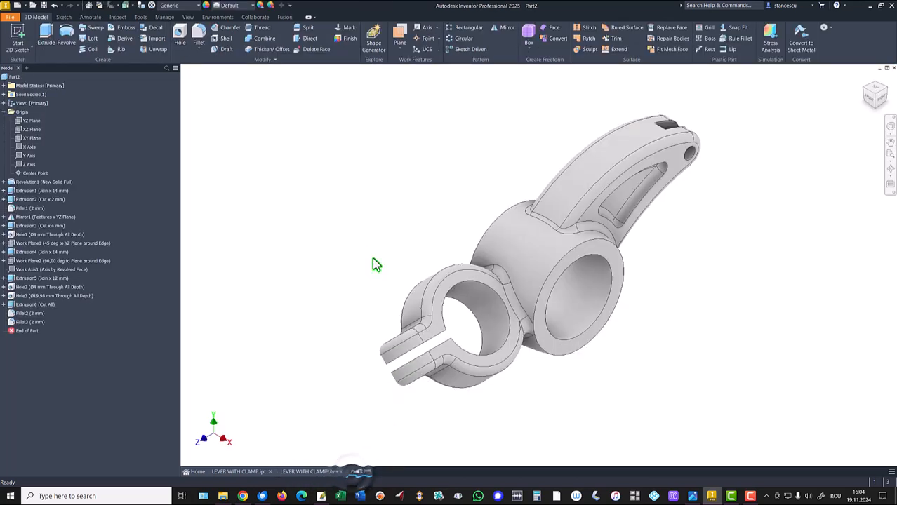
{"action": "left_click", "coordinate": [476, 288]}
{"action": "left_click", "coordinate": [500, 280]}
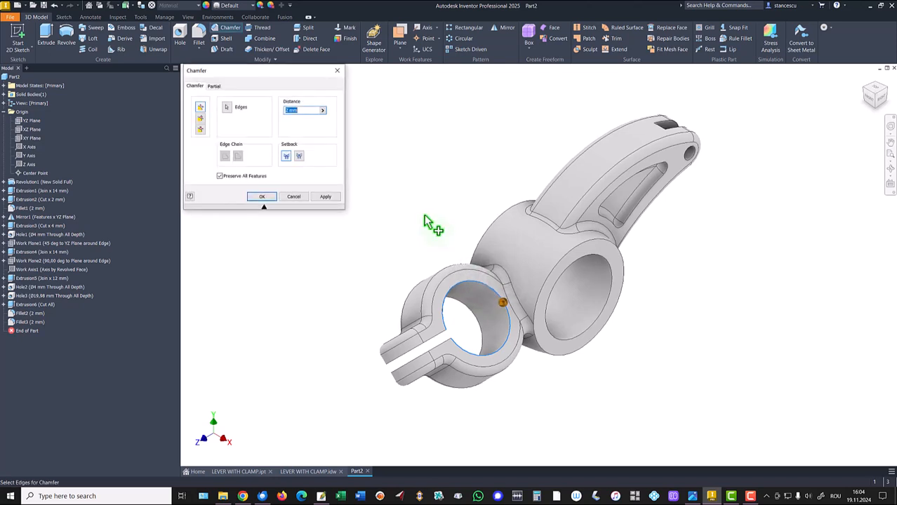
{"action": "middle_click_drag", "start_coordinate": [441, 270], "coordinate": [551, 280], "text": "shift"}
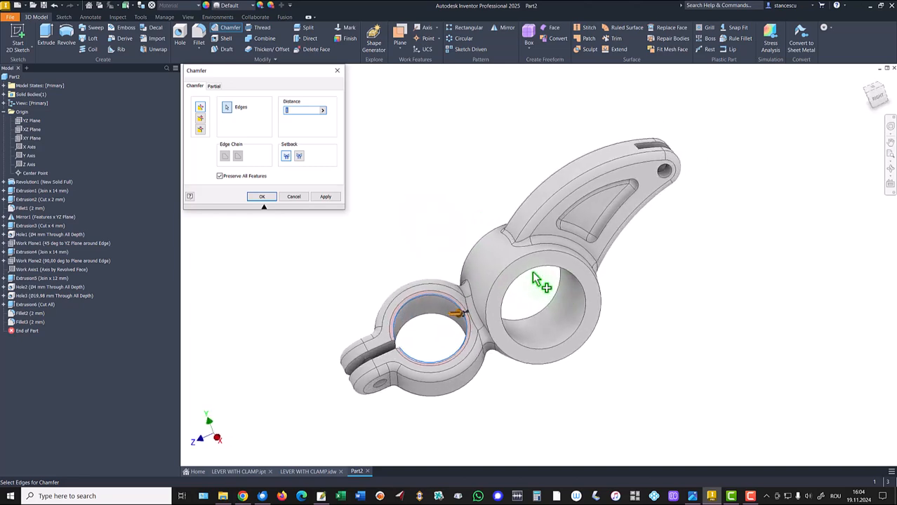
{"action": "left_click", "coordinate": [536, 266]}
{"action": "middle_click_drag", "start_coordinate": [472, 316], "coordinate": [586, 275], "text": "shift"}
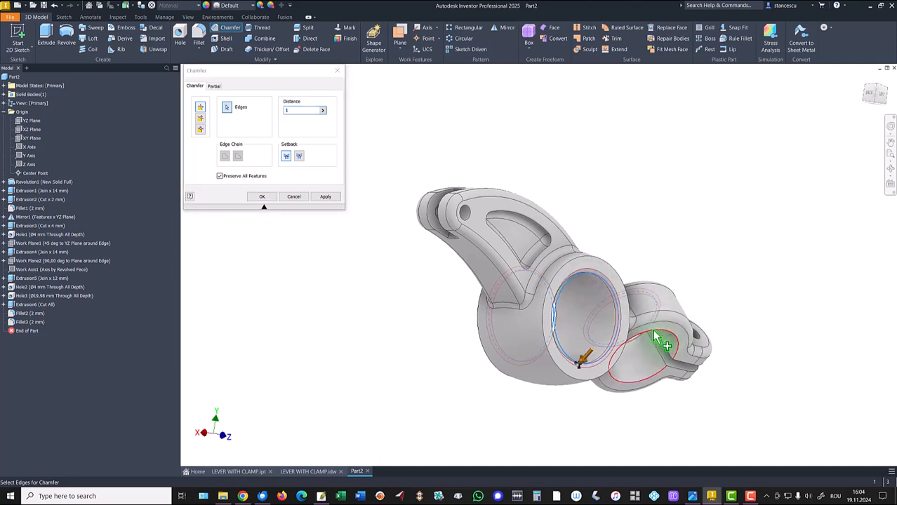
{"action": "left_click", "coordinate": [650, 340]}
{"action": "left_click", "coordinate": [265, 199]}
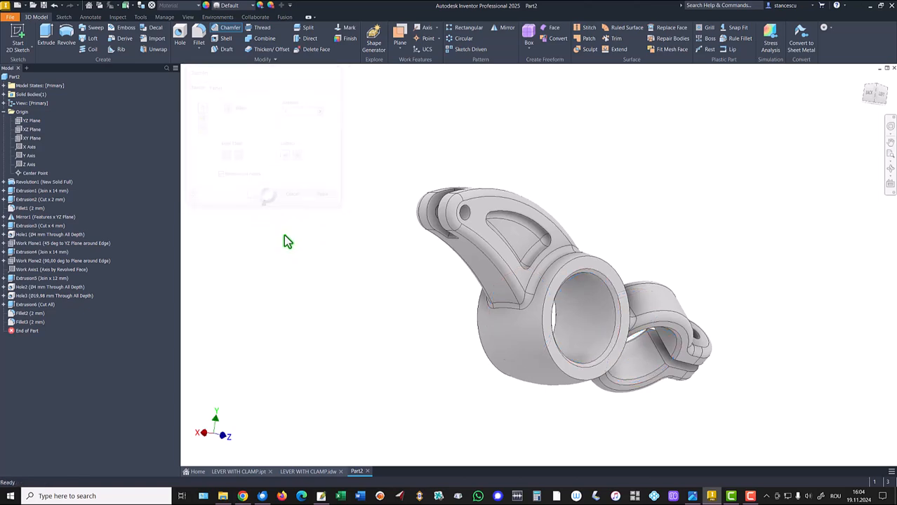
{"action": "key", "text": "F6"}
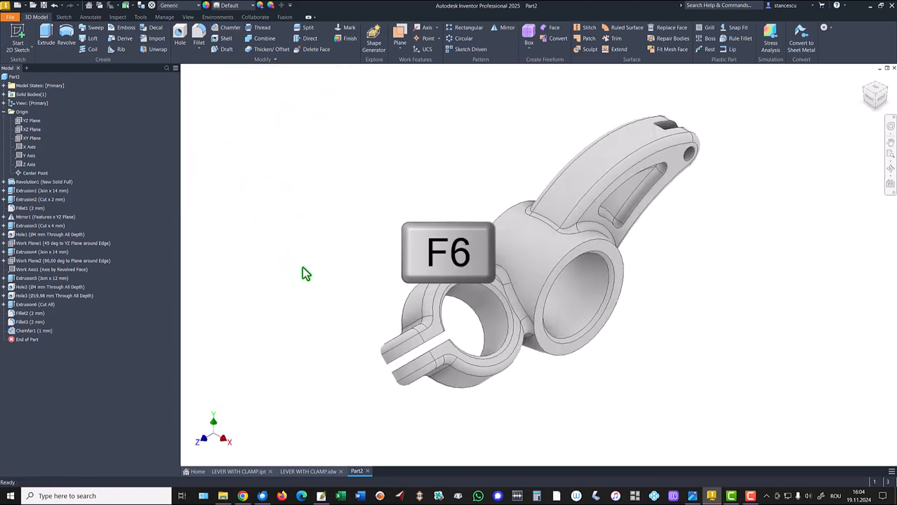
Update the part's physical properties in iProperties and copy its volume value.
{"action": "left_click", "coordinate": [3, 112]}
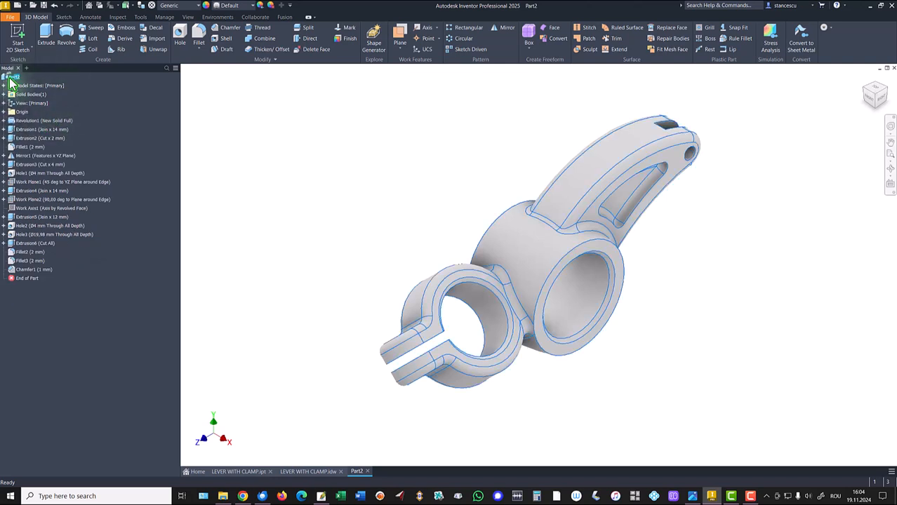
{"action": "right_click", "coordinate": [11, 77]}
{"action": "left_click", "coordinate": [38, 200]}
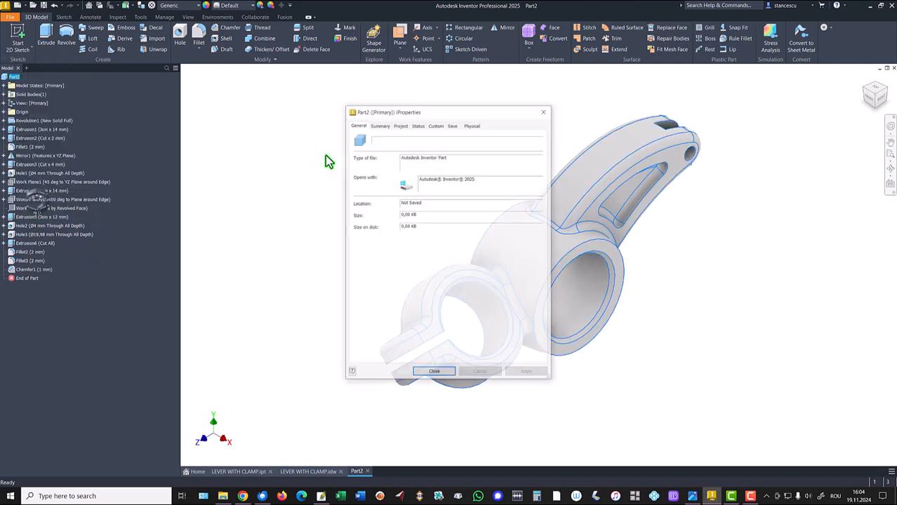
{"action": "left_click", "coordinate": [472, 125]}
{"action": "left_click", "coordinate": [518, 144]}
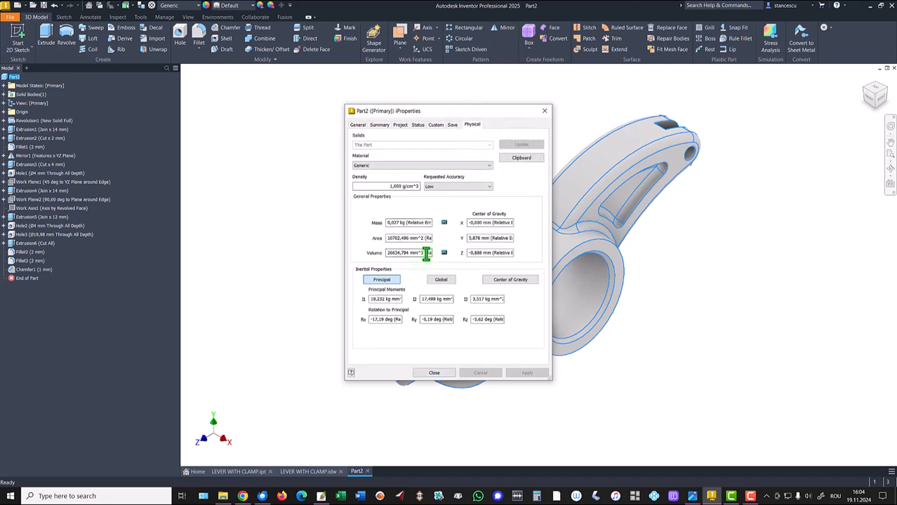
{"action": "left_click_drag", "start_coordinate": [422, 253], "coordinate": [302, 259]}
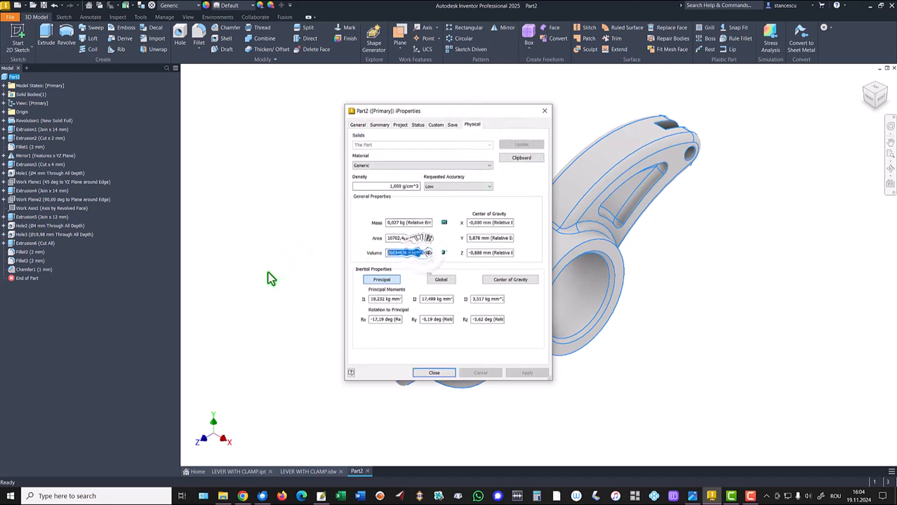
{"action": "key", "text": "ctrl+c"}
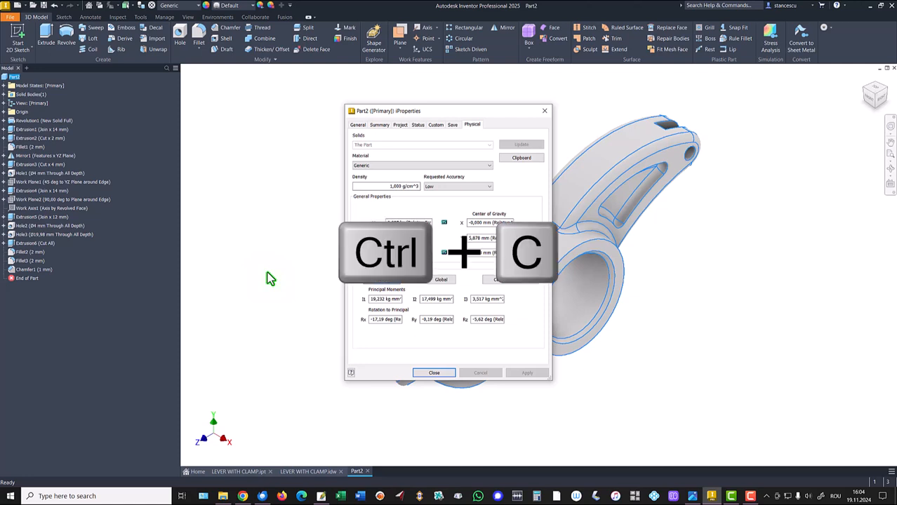
{"action": "left_click", "coordinate": [436, 372]}
Paste the copied volume below the volume line in the drawing's note to compare them, then discard the note edit.
{"action": "left_click", "coordinate": [306, 473]}
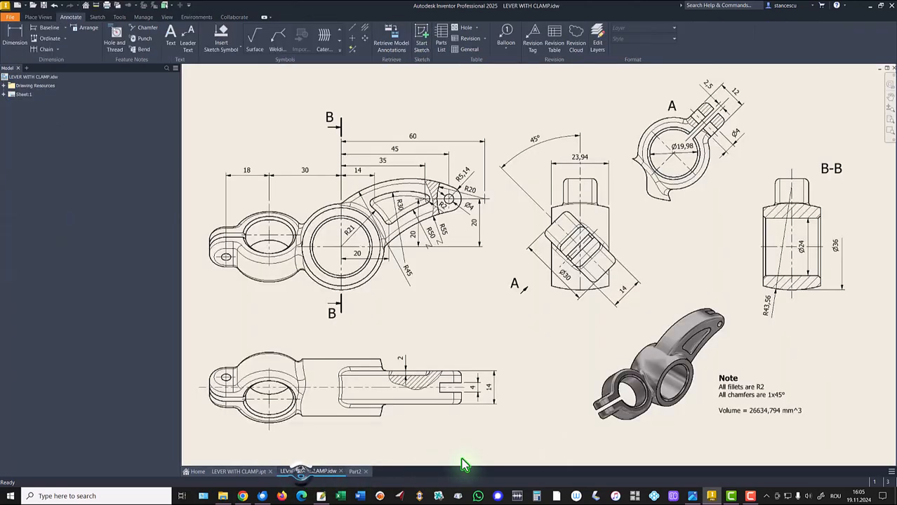
{"action": "left_click", "coordinate": [750, 412]}
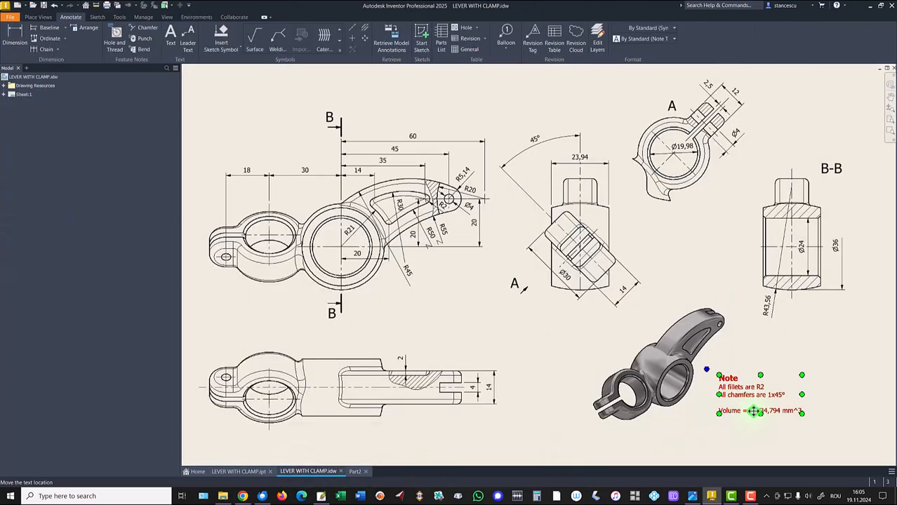
{"action": "double_click", "coordinate": [753, 412]}
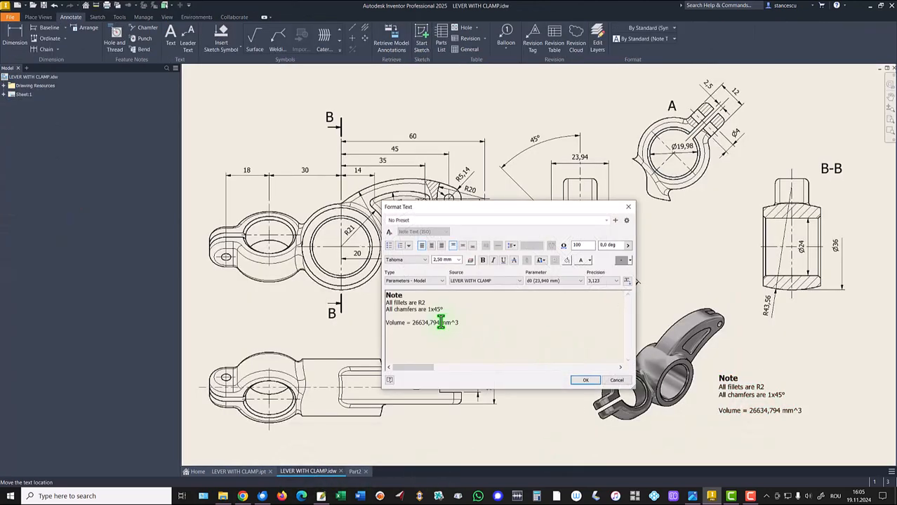
{"action": "key", "text": "Return"}
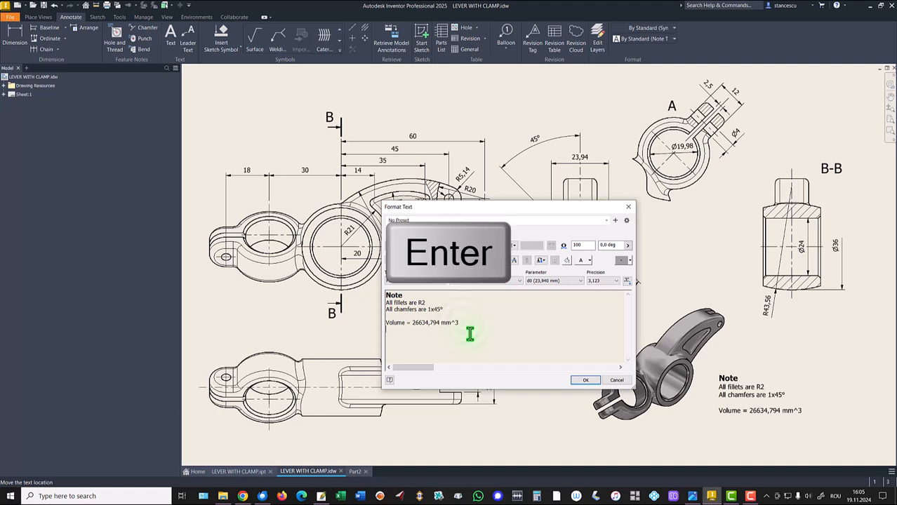
{"action": "key", "text": "ctrl+v"}
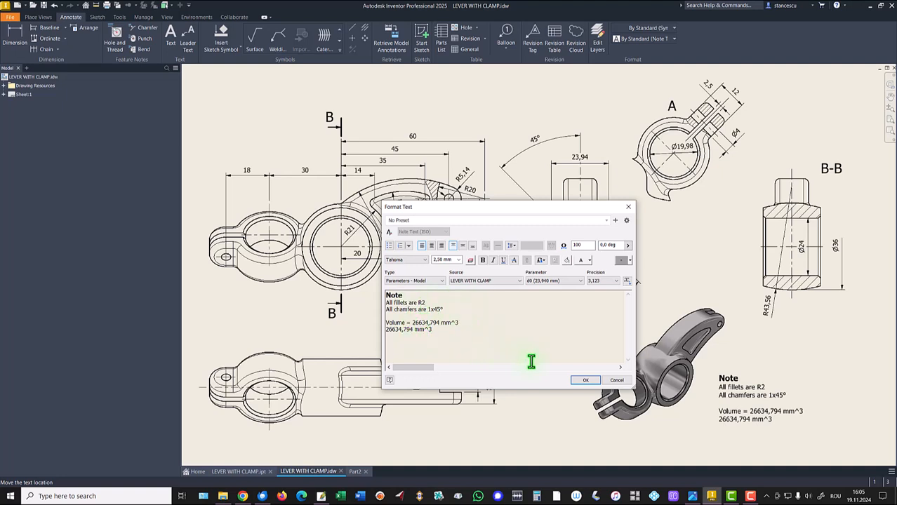
{"action": "left_click", "coordinate": [610, 381]}
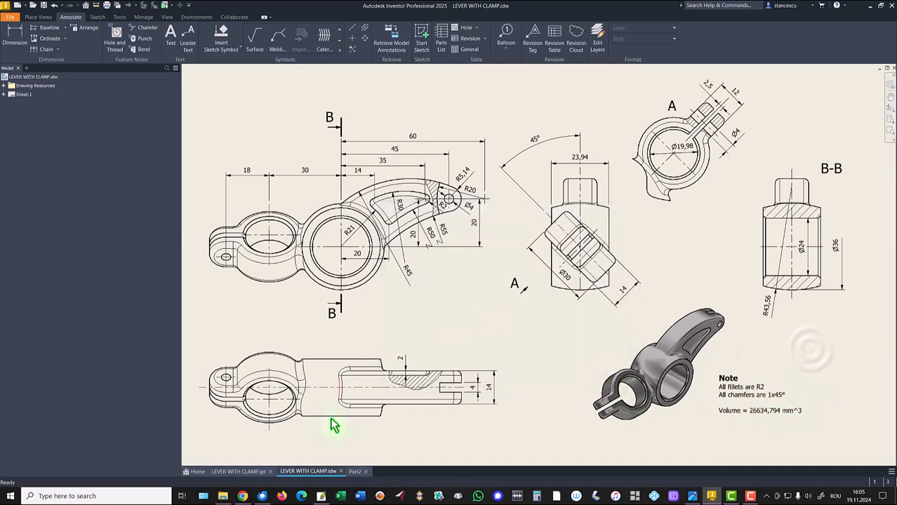
Return to Part2 and assign it the Stainless Steel material.
{"action": "left_click", "coordinate": [356, 472]}
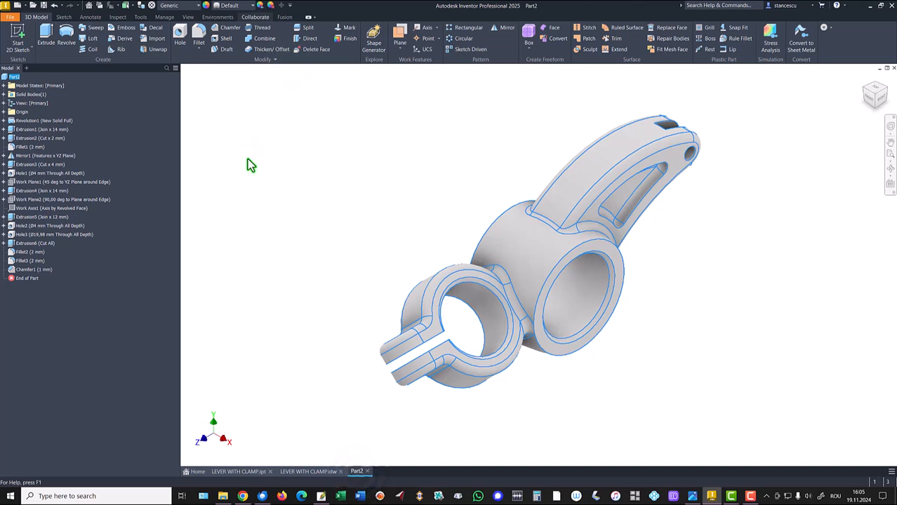
{"action": "left_click", "coordinate": [185, 7]}
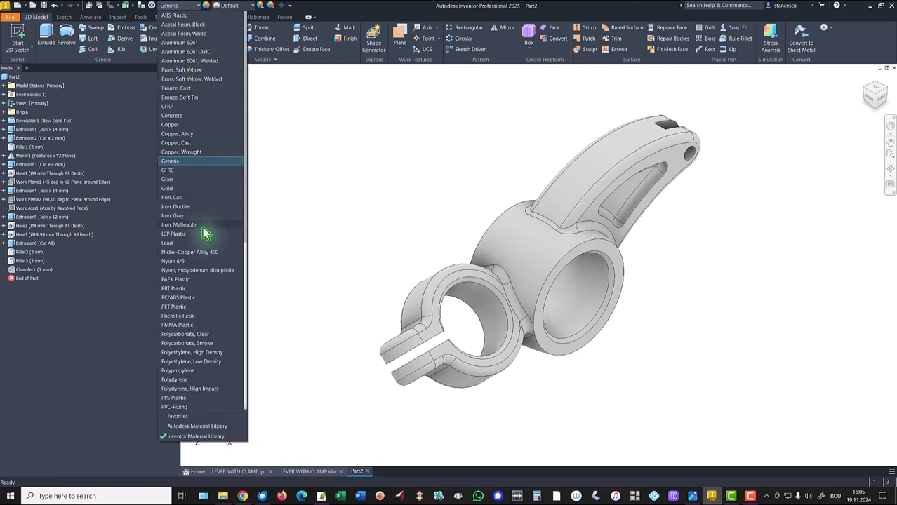
{"action": "left_click", "coordinate": [177, 273]}
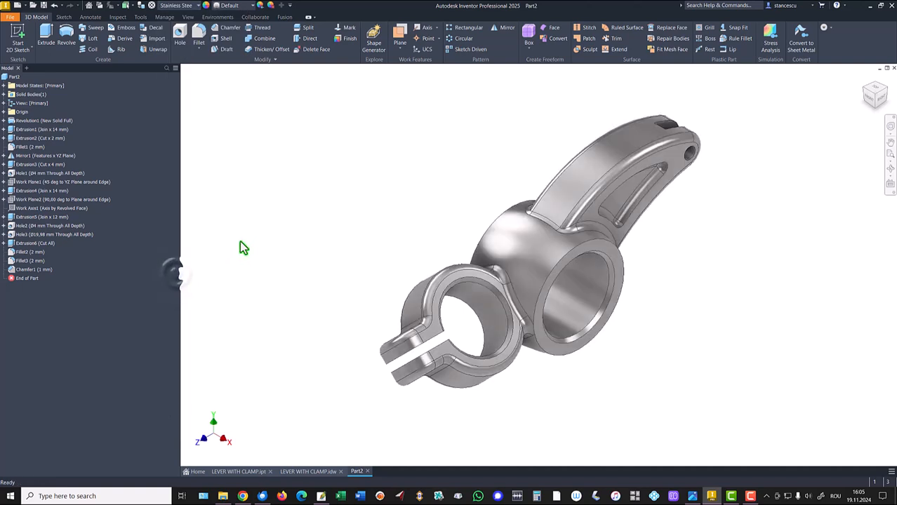
Display the lever part in the Shaded visual style with the Default Lights lighting style.
{"action": "left_click", "coordinate": [188, 18]}
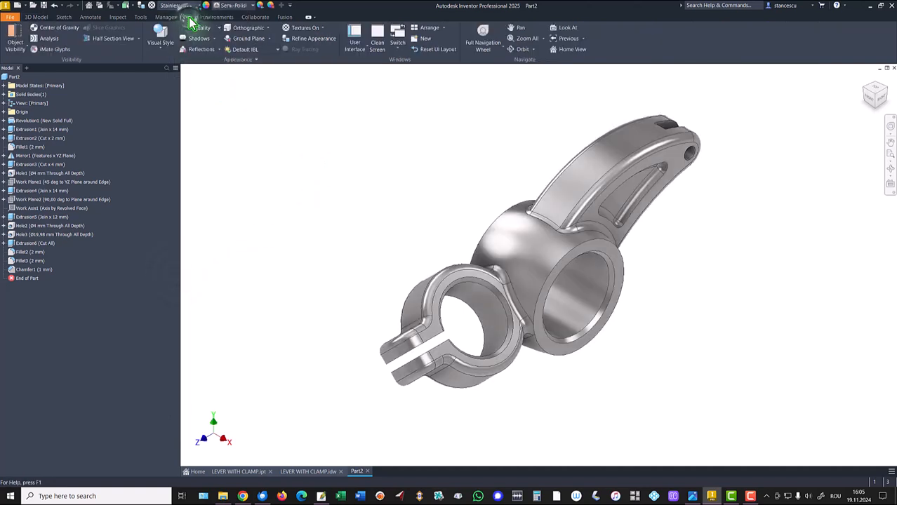
{"action": "left_click", "coordinate": [161, 52]}
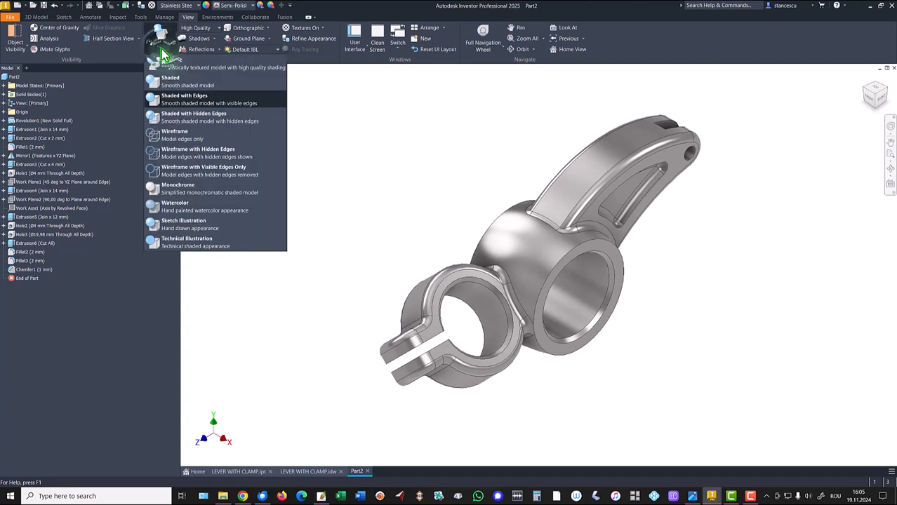
{"action": "left_click", "coordinate": [167, 91]}
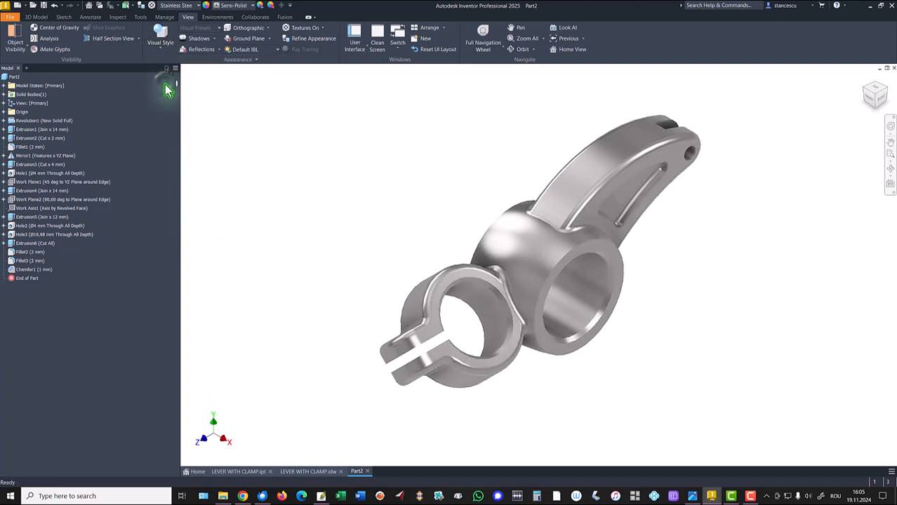
{"action": "left_click", "coordinate": [262, 50]}
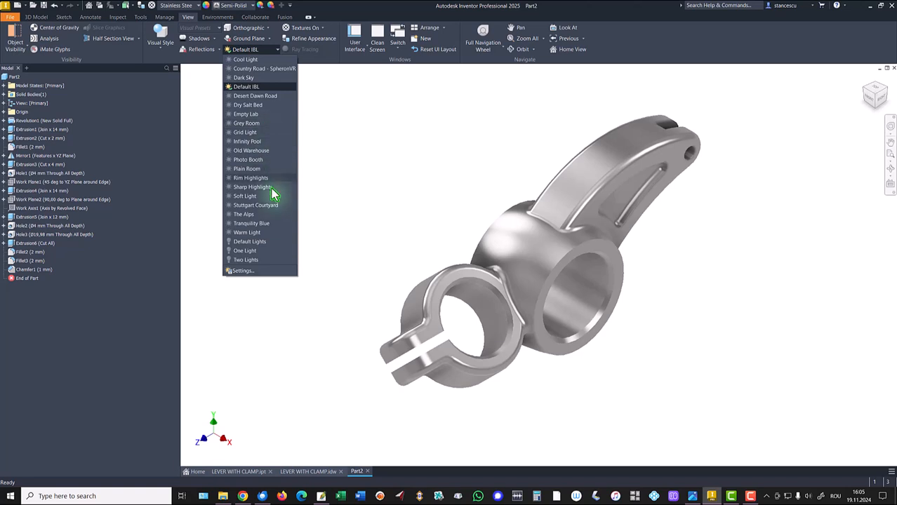
{"action": "left_click", "coordinate": [261, 243]}
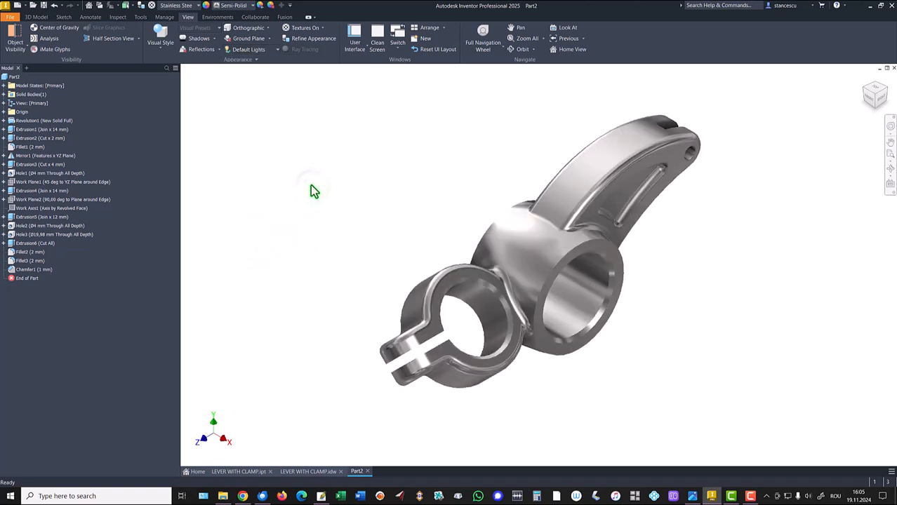
{"action": "key", "text": "F6"}
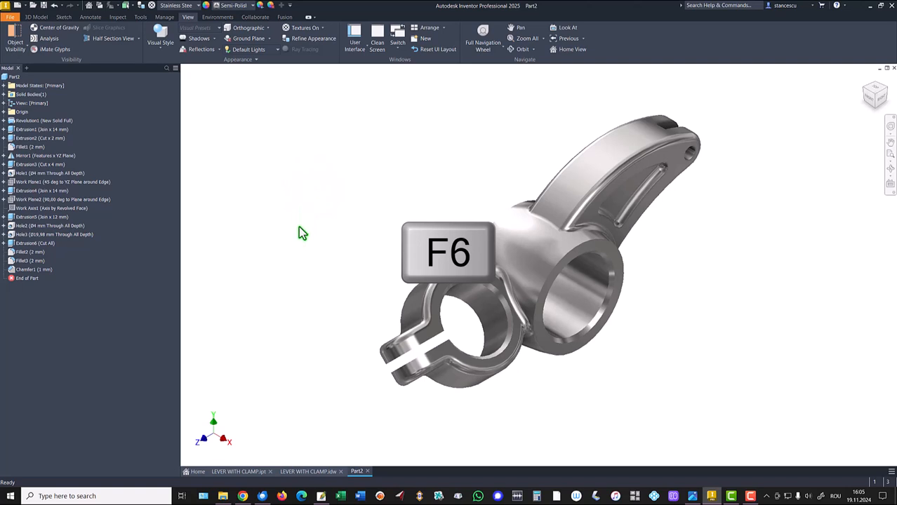
Compare the finished Part2 with the reference part LEVER WITH CLAMP.ipt by alternating between the two documents, ending on Part2.
{"action": "left_click", "coordinate": [242, 471]}
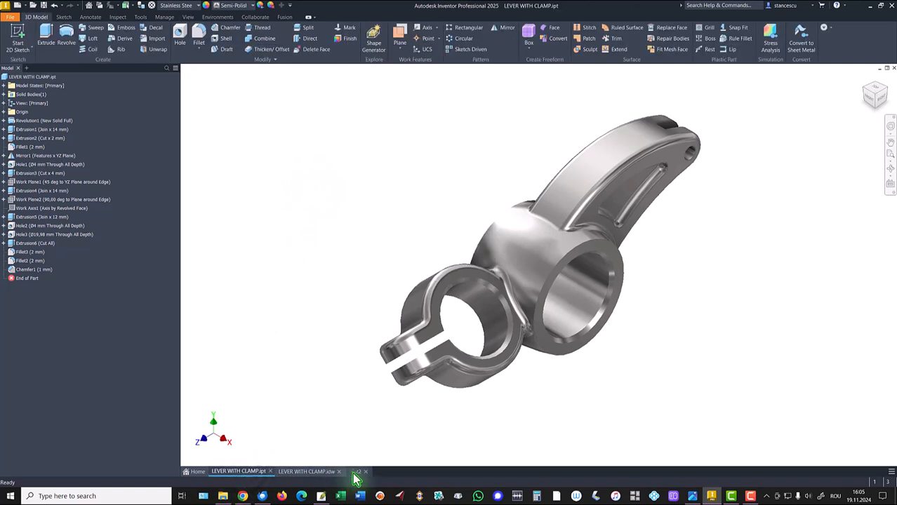
{"action": "left_click", "coordinate": [355, 472]}
{"action": "left_click", "coordinate": [258, 475]}
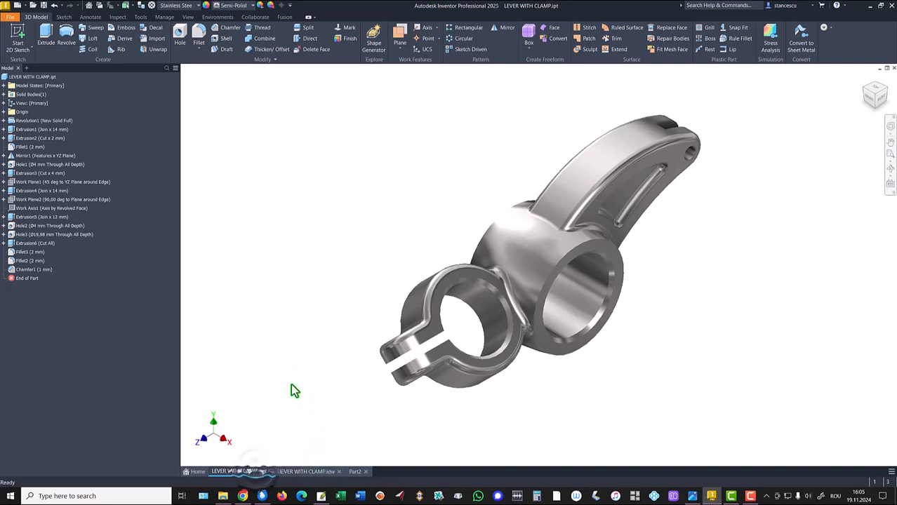
{"action": "left_click", "coordinate": [358, 475]}
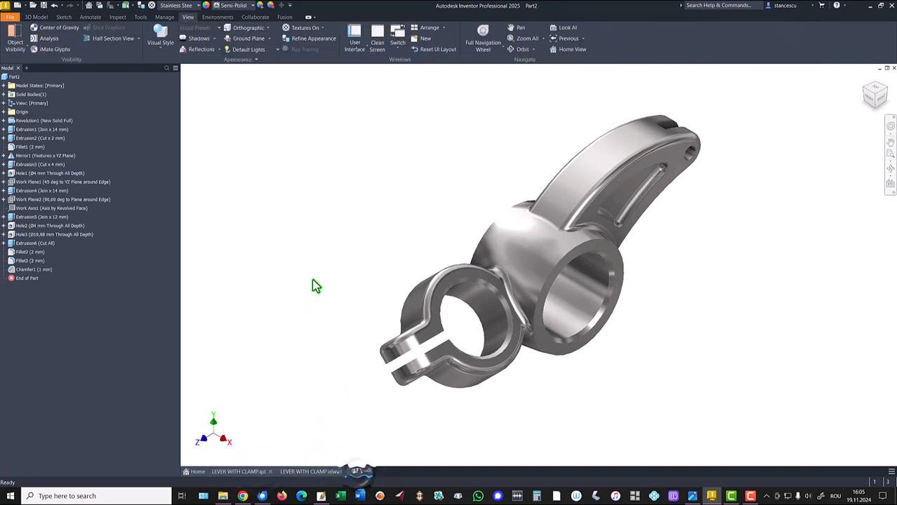